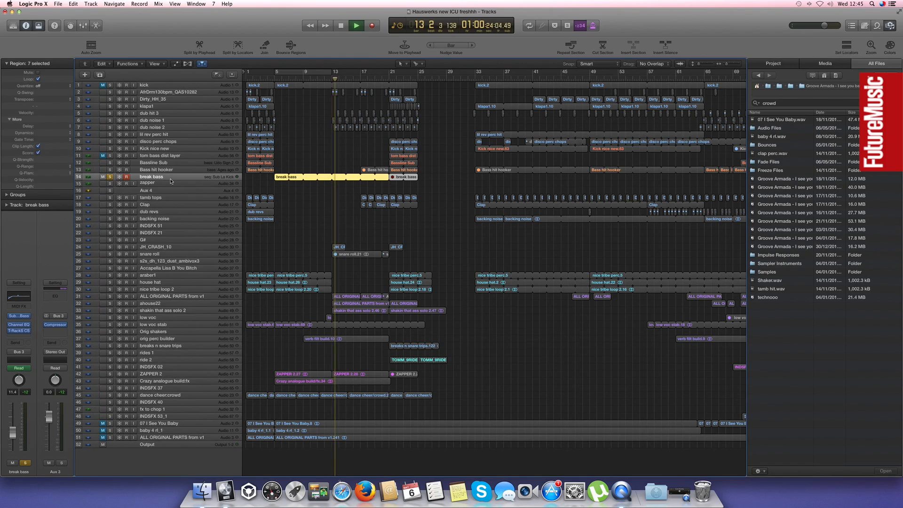
Inspect the T-RackS CS equalizer on the break bass track and audition the arrangement from bar 5
click(20, 331)
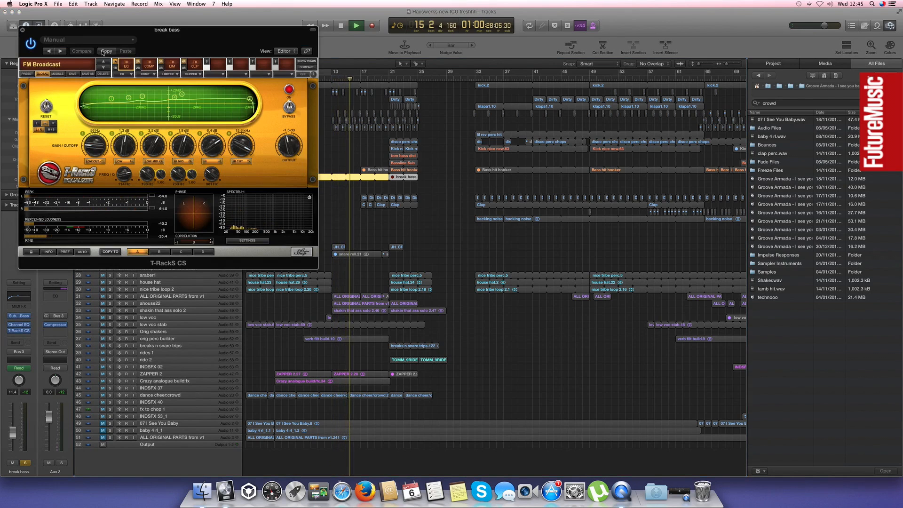
click(22, 31)
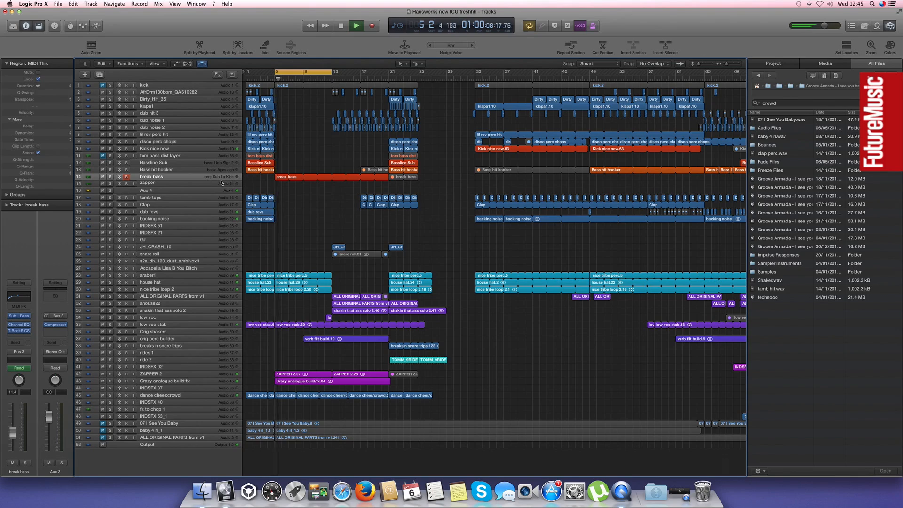
key(Return)
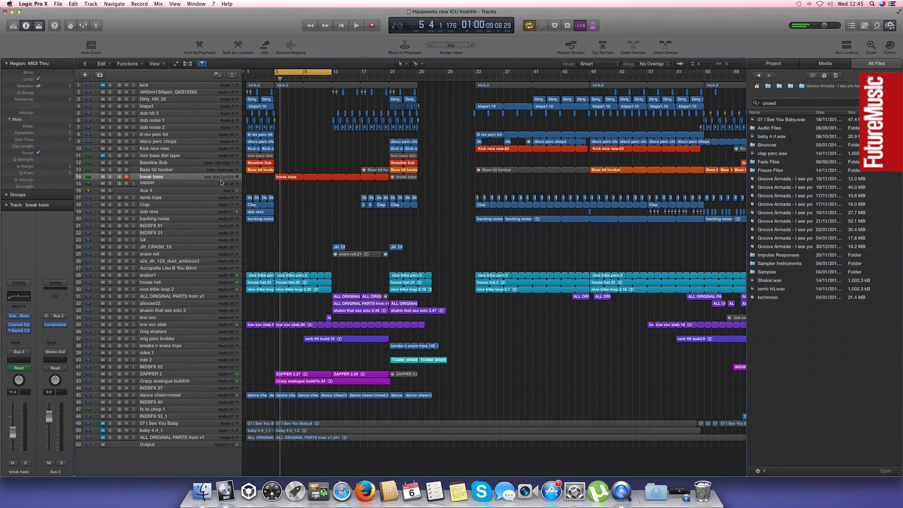
click(296, 70)
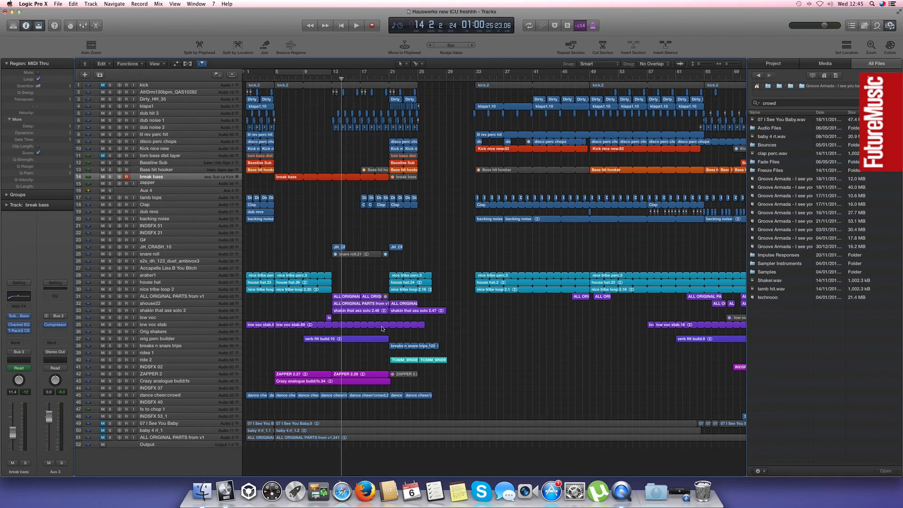
Examine the low voc track and the vocal regions leading into bar 13
click(330, 318)
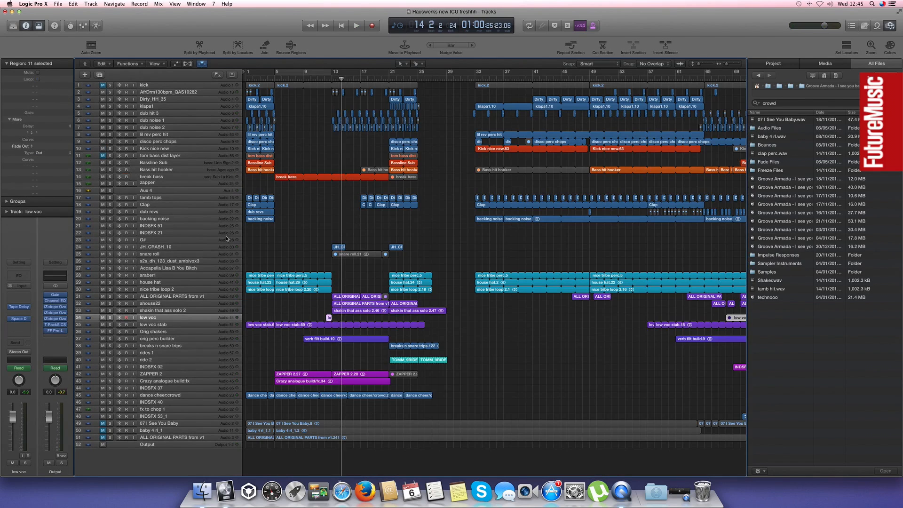
scroll(328, 234, down, 1)
scroll(346, 320, up, 1)
key(super+Right)
key(super+Right)
key(super+Right)
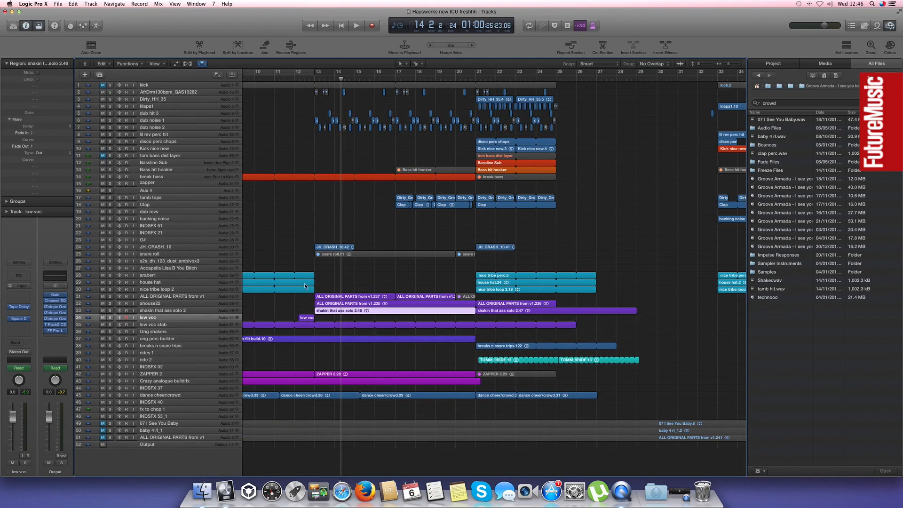
click(284, 214)
key(super+Left)
key(super+Left)
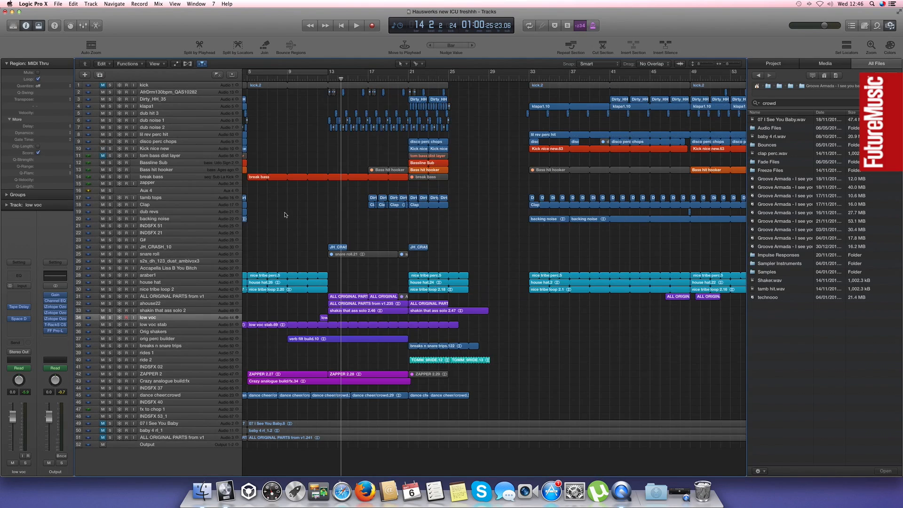
key(super+Left)
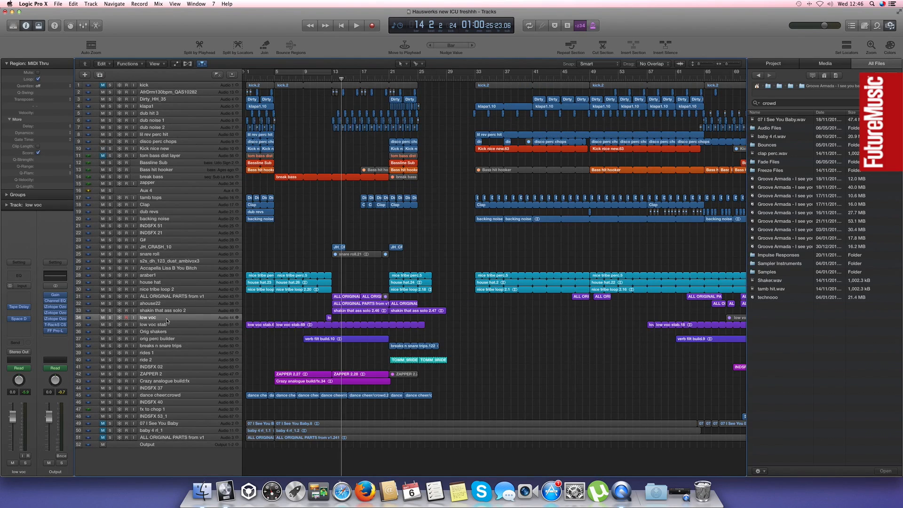
Solo the baby 4 rl_1 track, play it with automation shown and lower its volume to about -3.3 dB
click(175, 431)
click(111, 433)
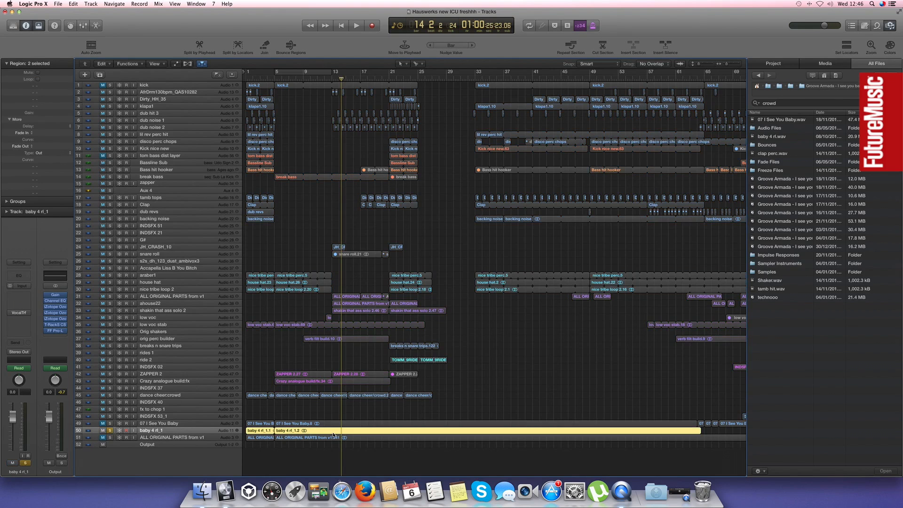
key(a)
key(space)
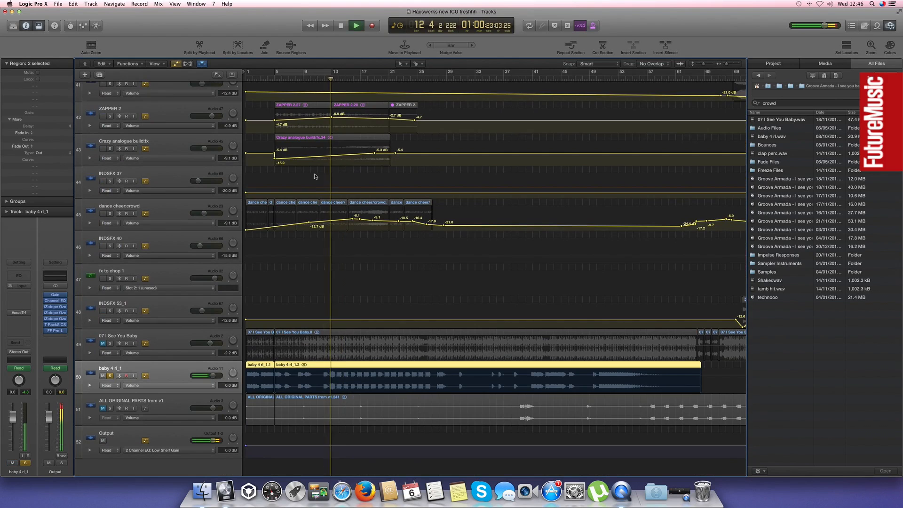
drag(13, 417, 14, 433)
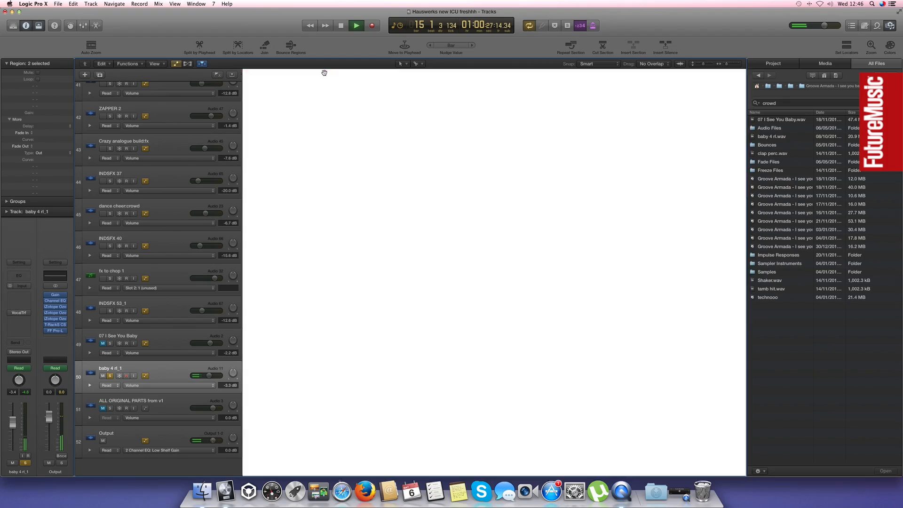
Cycle a short range near bar 12, open the baby 4 rl_1 track's Vocal Transformer and take the track out of solo
click(328, 72)
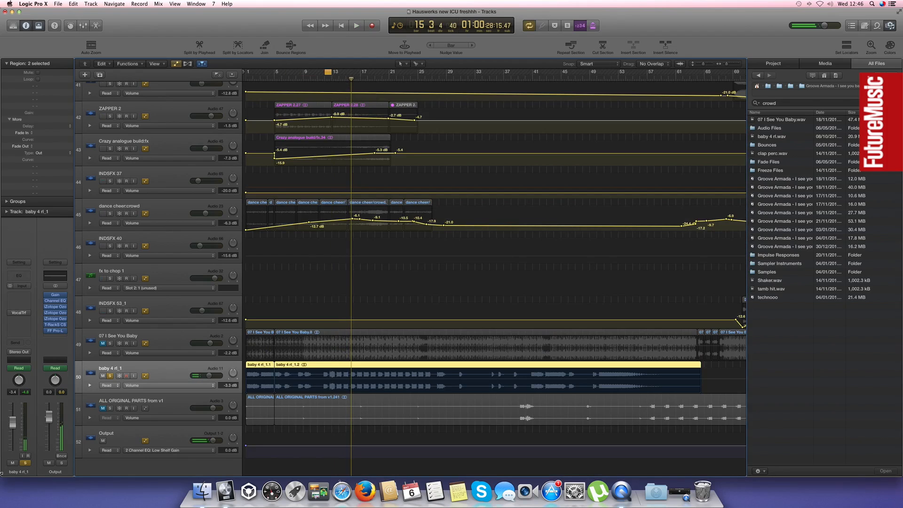
click(21, 314)
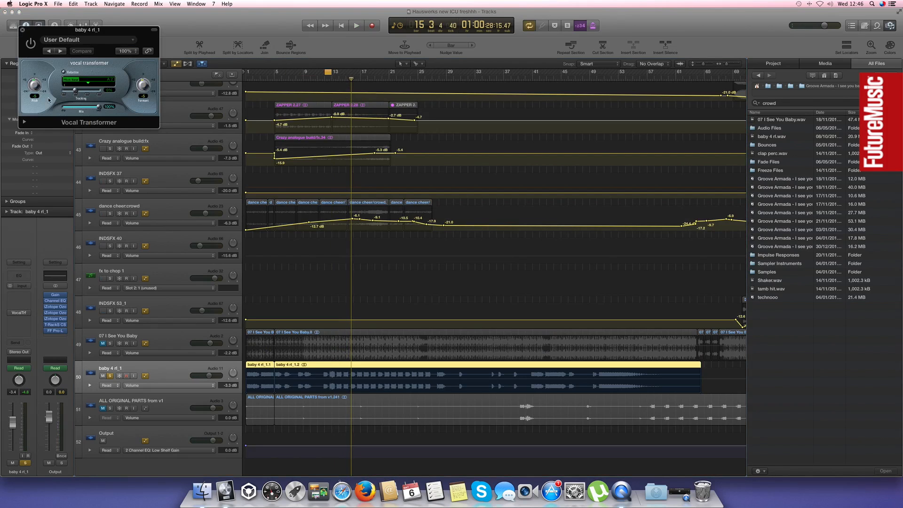
drag(53, 36, 560, 201)
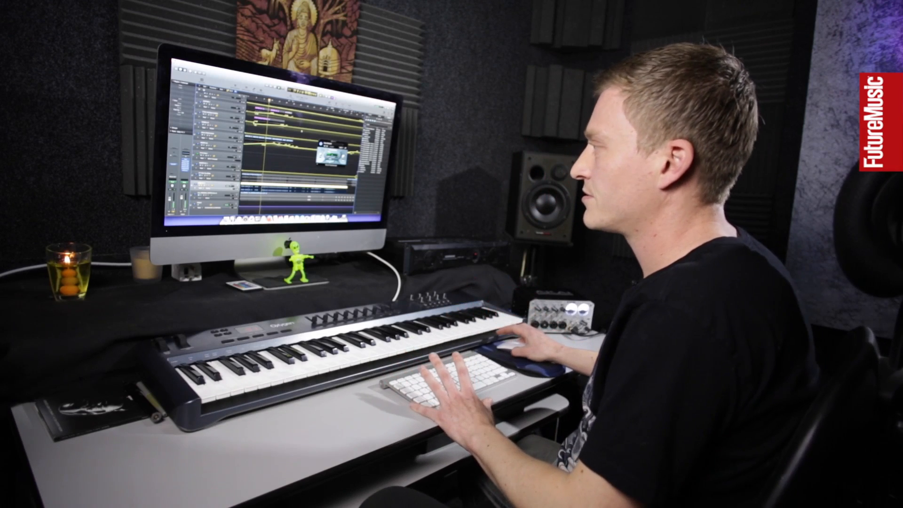
key(ctrl+s)
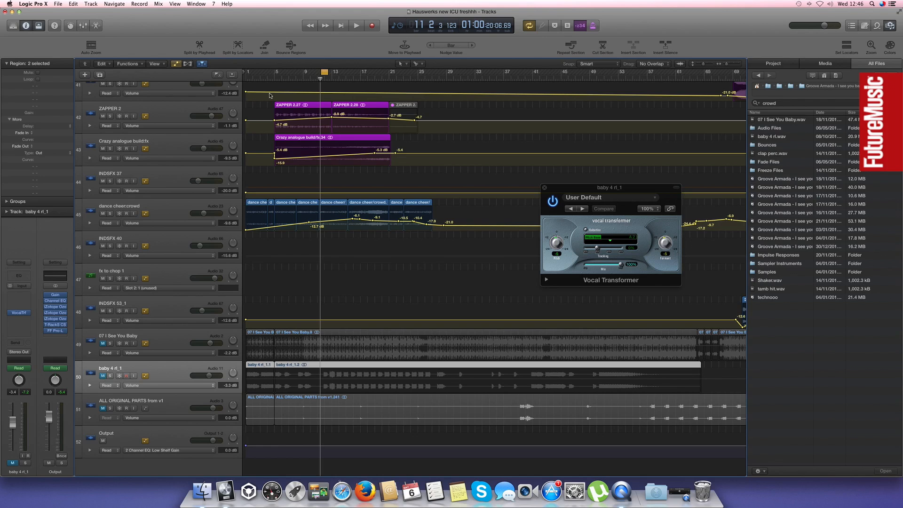
Select the vocal regions starting at bar 13 on the ALL ORIGINAL PARTS, ahouse22 and shakin that ass solo 2 tracks and inspect their automation
key(a)
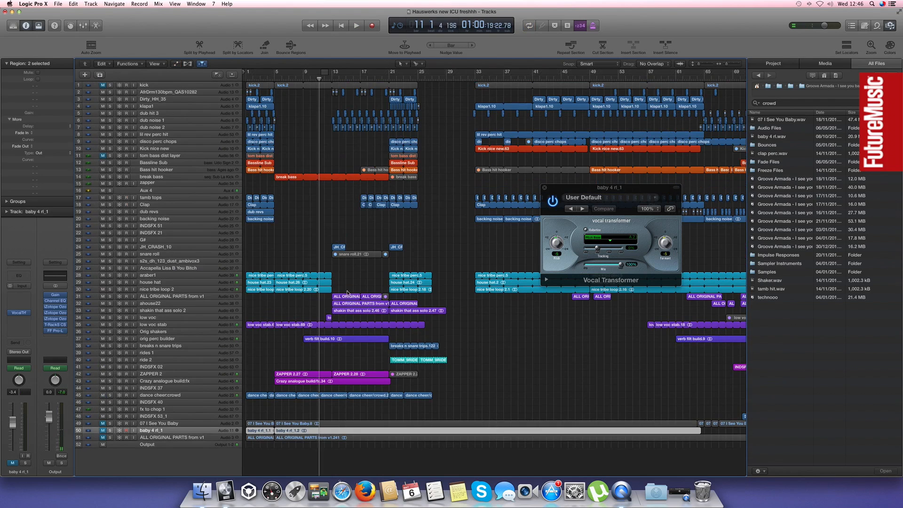
drag(349, 285, 350, 318)
key(a)
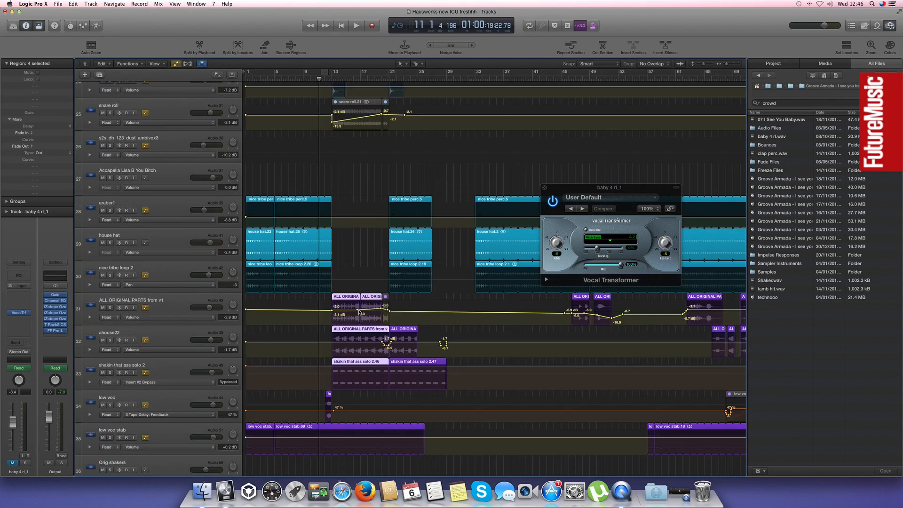
scroll(402, 273, down, 10)
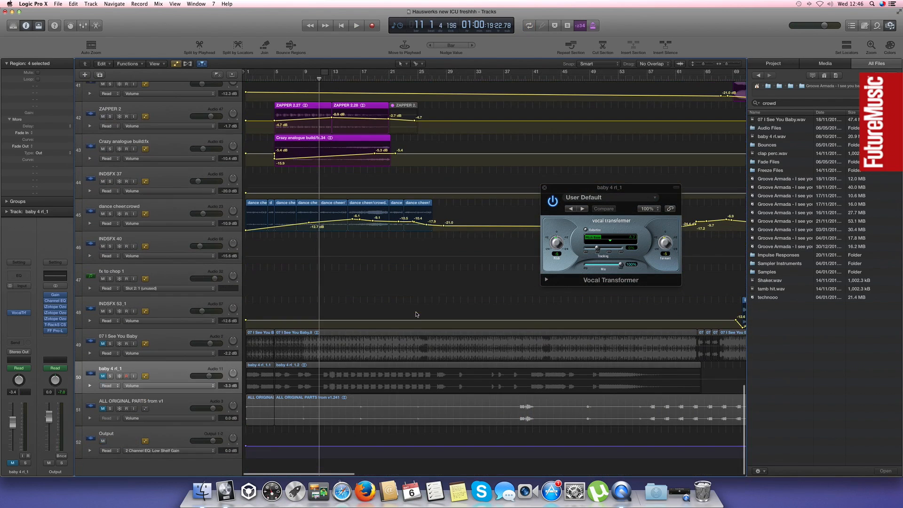
Examine the 07 I See You Baby regions along the timeline and return to the compact track view without automation
click(410, 337)
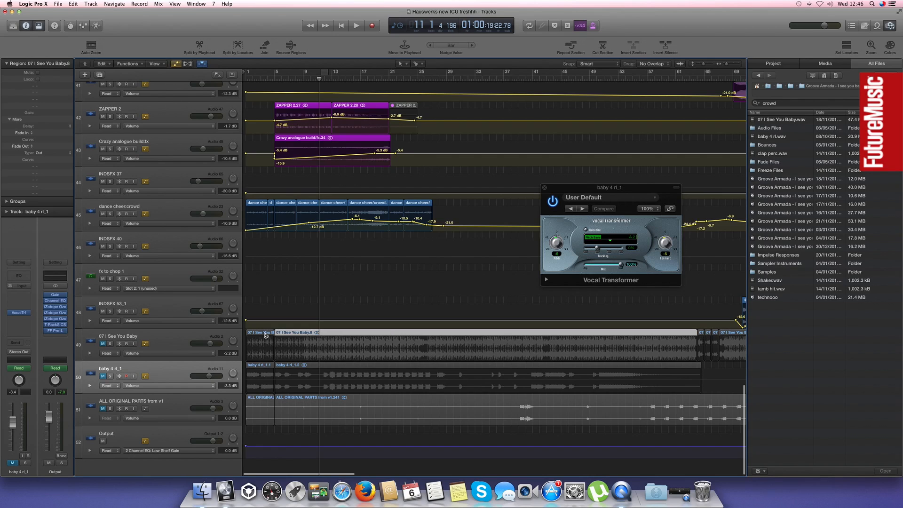
drag(266, 336, 290, 332)
scroll(691, 336, right, 10)
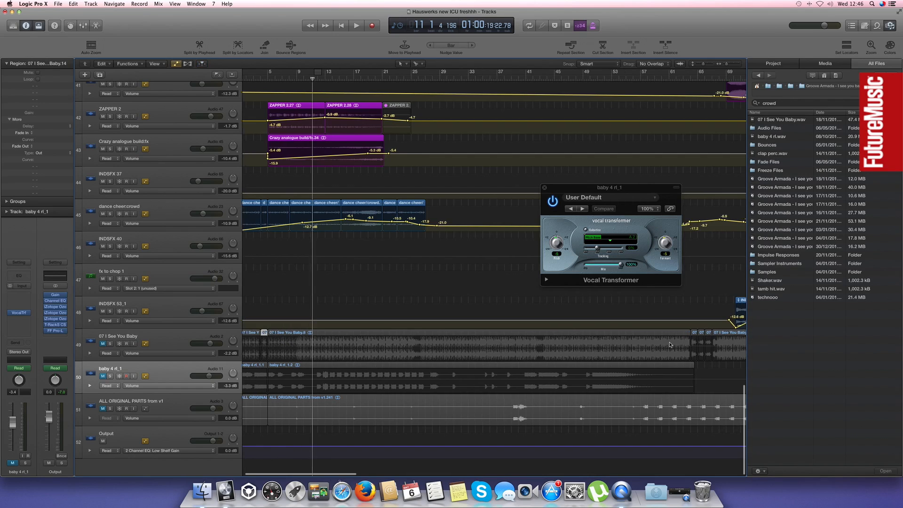
scroll(672, 347, right, 10)
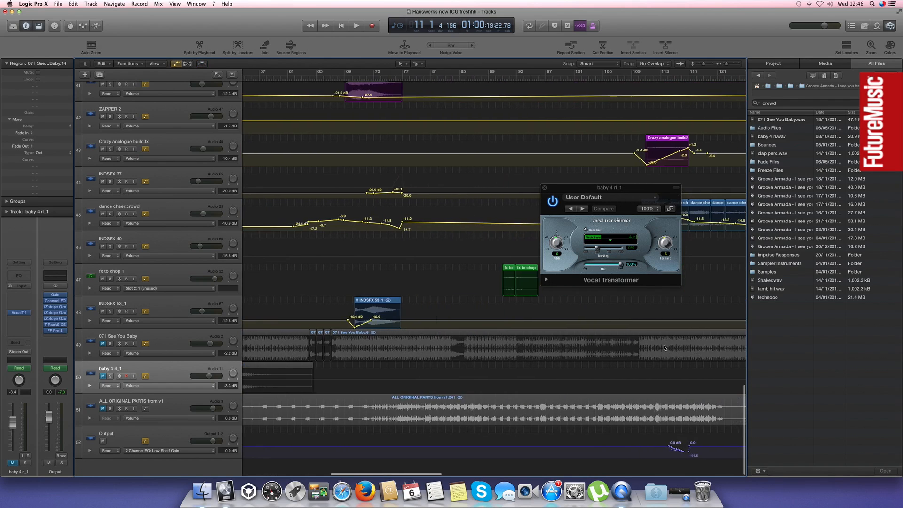
scroll(670, 347, left, 8)
scroll(671, 346, left, 10)
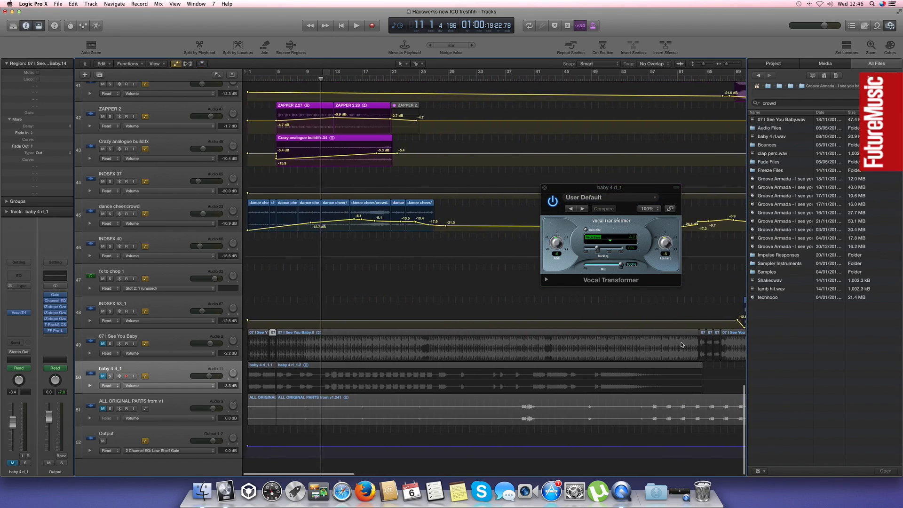
click(176, 64)
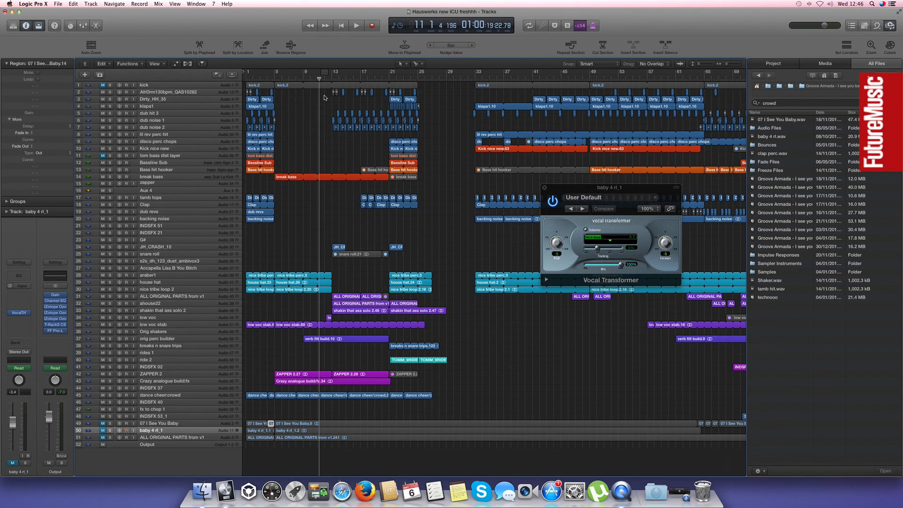
Set a cycle range from bar 13 to about bar 17 and play the build-up section
drag(385, 78, 364, 77)
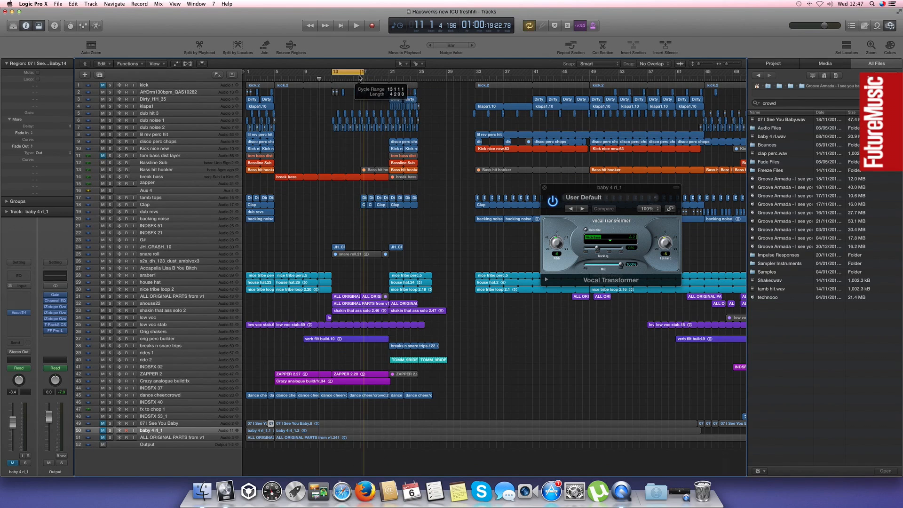
key(space)
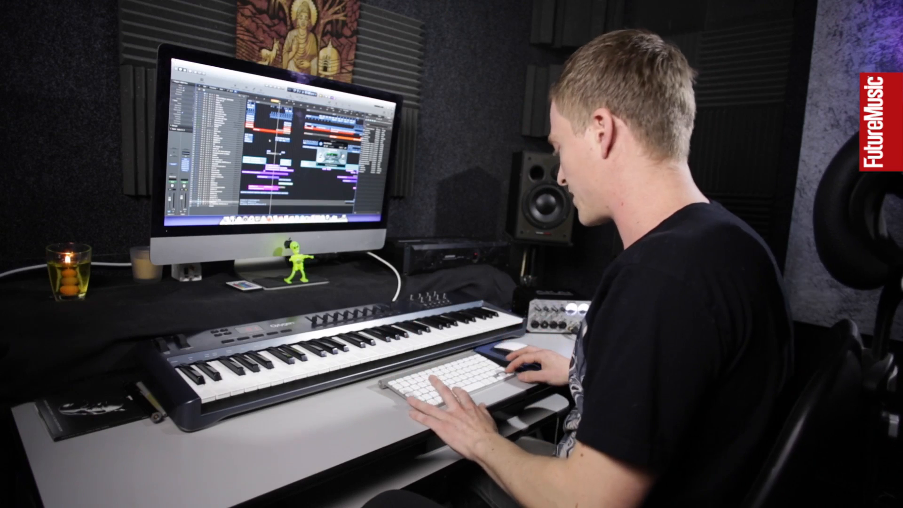
key(super+Right)
key(space)
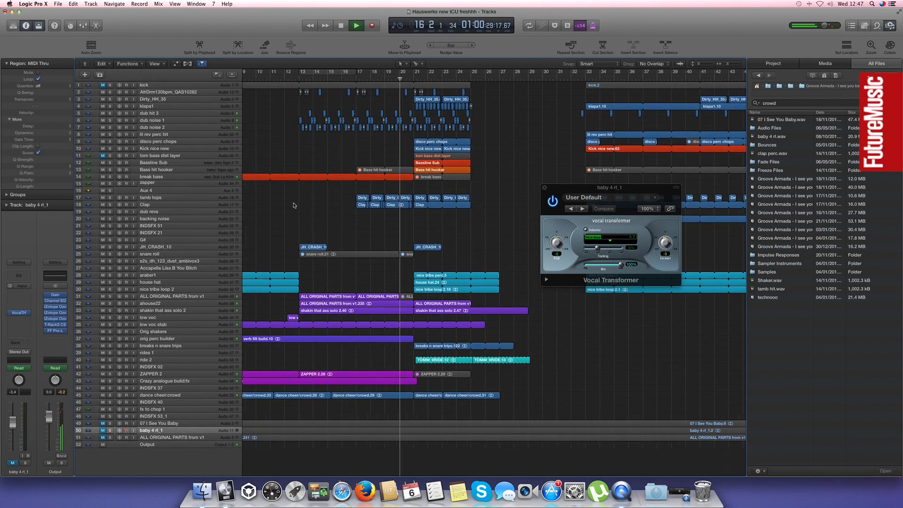
Select the shakin that ass solo 2.46 region at bar 13 while the arrangement plays
key(super+Left)
key(super+Left)
click(321, 313)
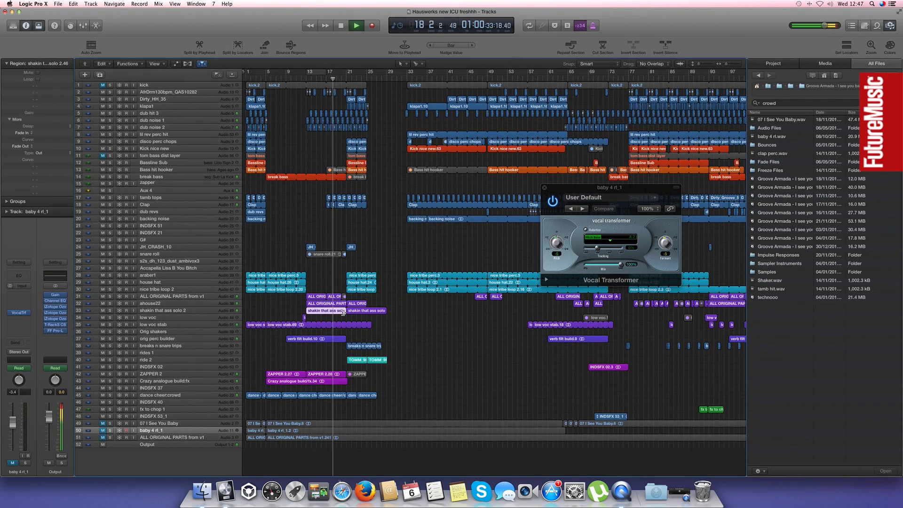
scroll(323, 259, down, 1)
scroll(315, 240, up, 2)
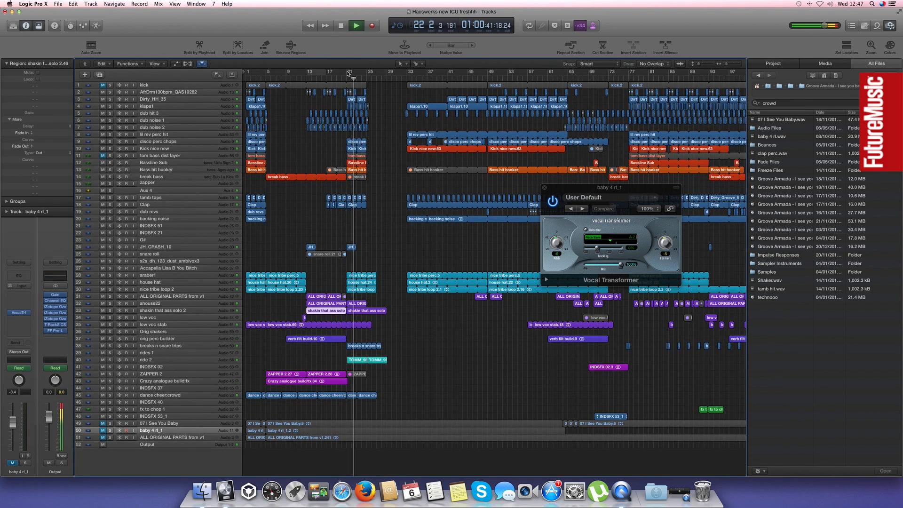
Set the cycle range to bars 21 to 25 and audition the regions in that section
drag(348, 73, 366, 74)
click(388, 182)
key(super+Right)
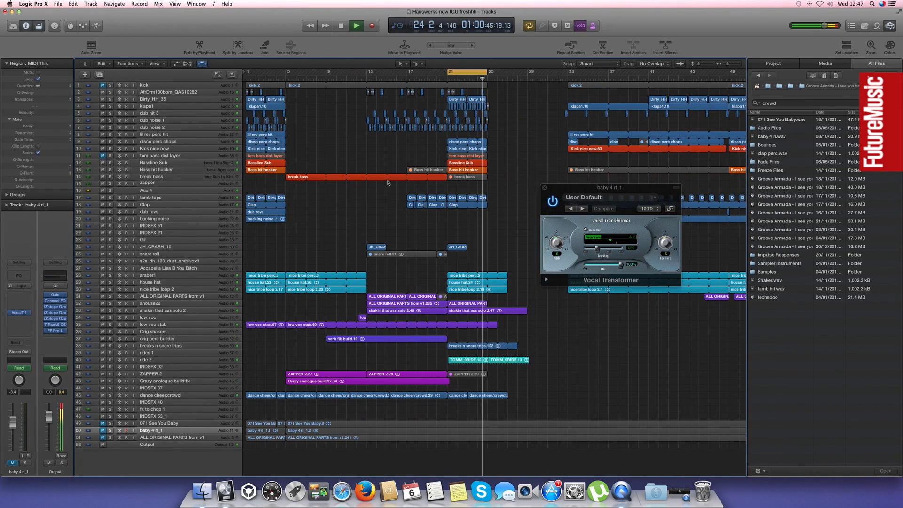
scroll(388, 183, right, 5)
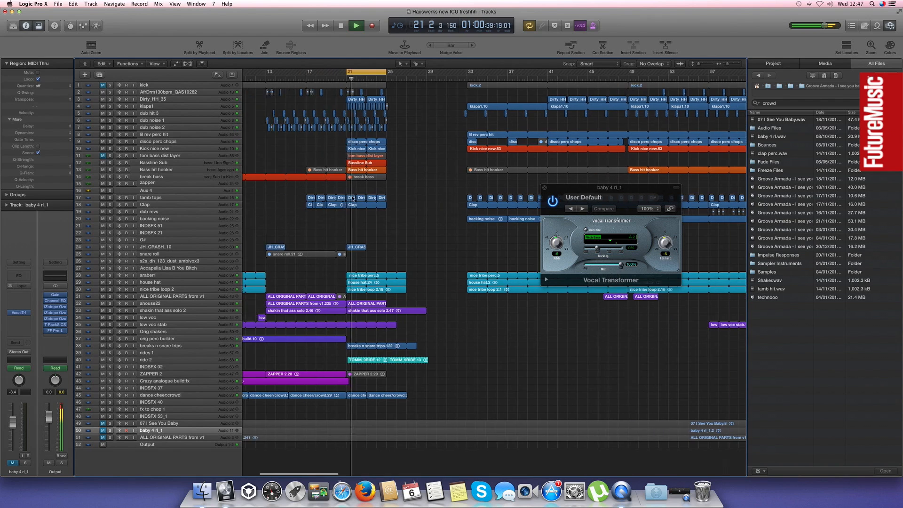
scroll(350, 198, left, 1)
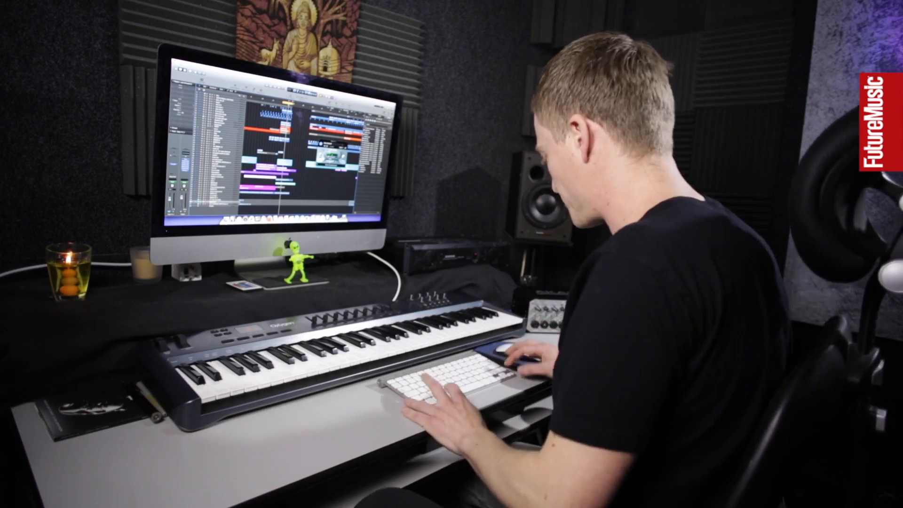
scroll(297, 173, up, 3)
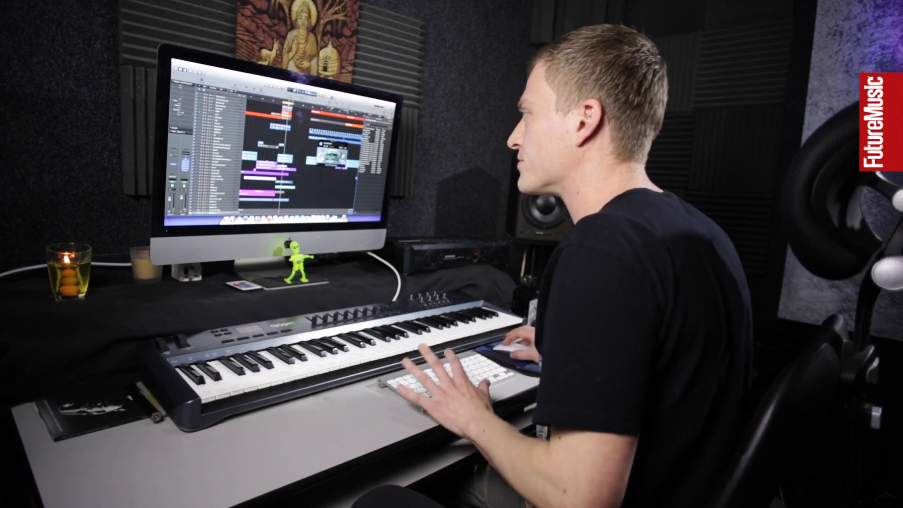
scroll(278, 123, up, 3)
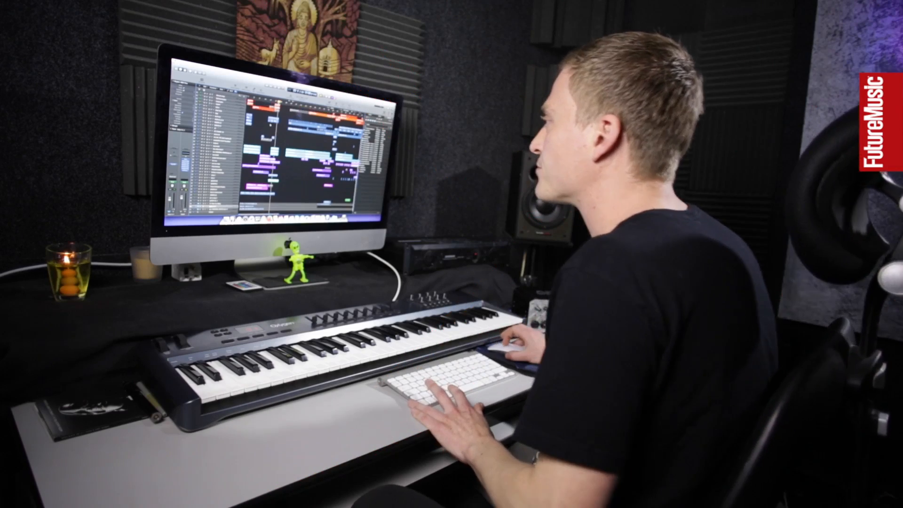
scroll(277, 141, down, 3)
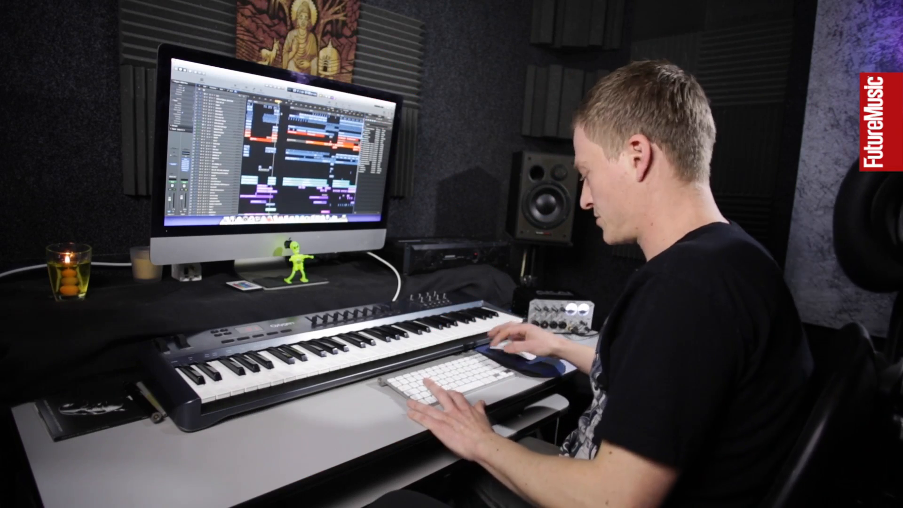
scroll(281, 114, down, 5)
scroll(281, 113, up, 3)
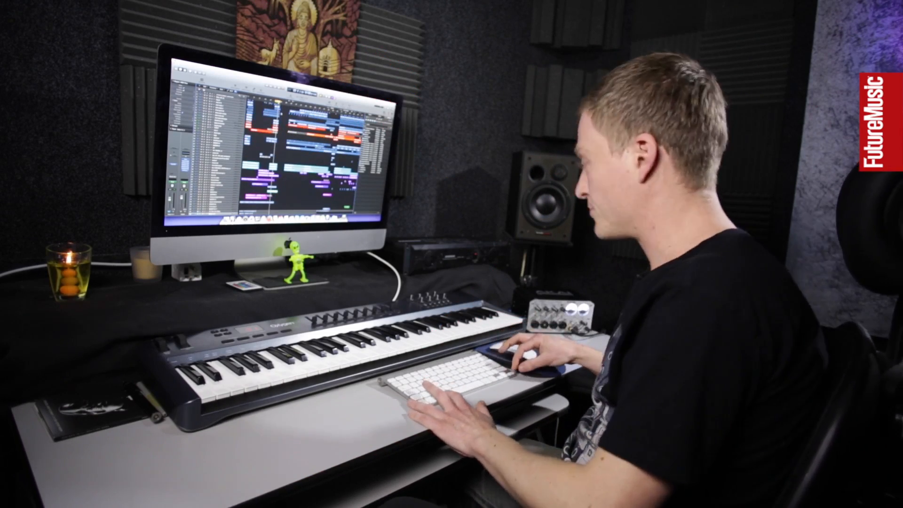
Select all regions on the kick track and narrow the selection to the kick.2 region starting at bar 33
key(super+Right)
key(super+Left)
key(super+Left)
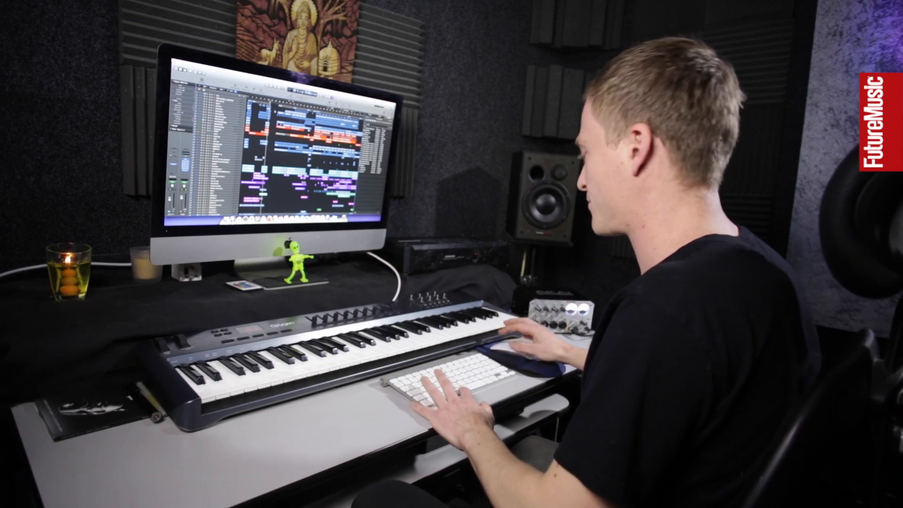
key(super+Left)
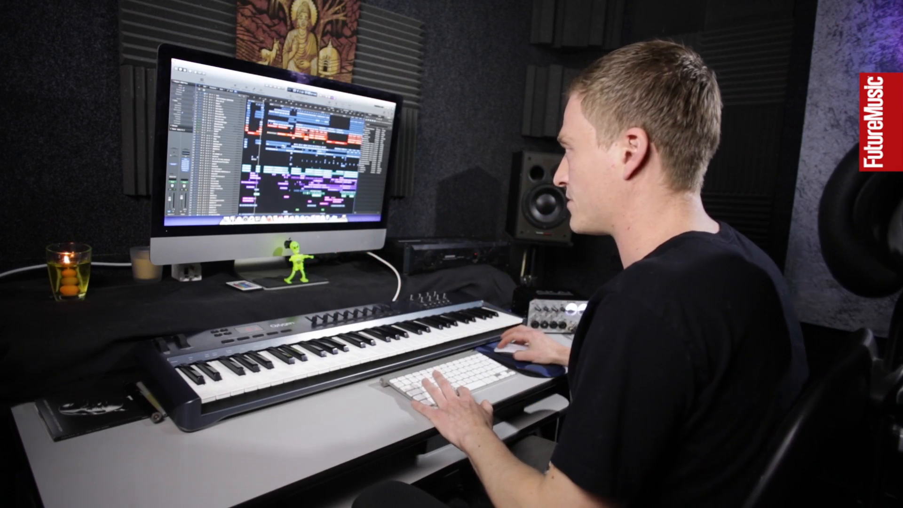
scroll(302, 158, down, 4)
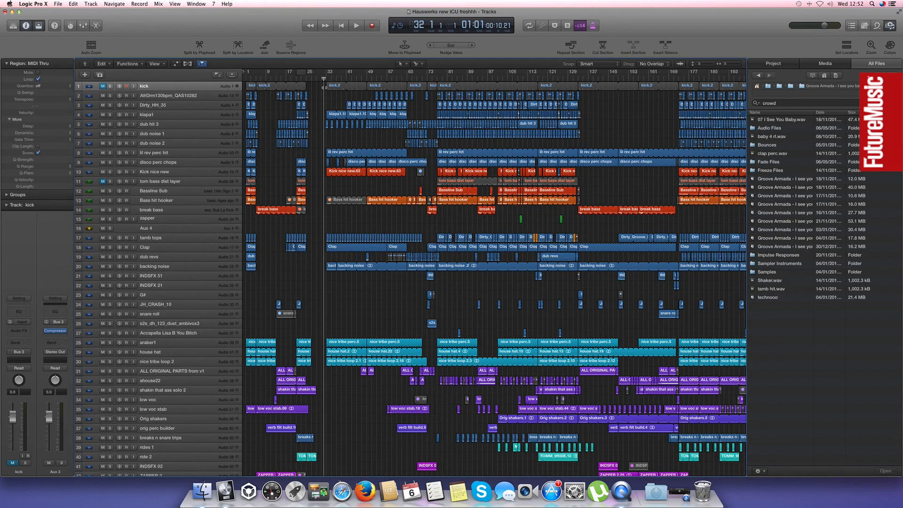
click(178, 85)
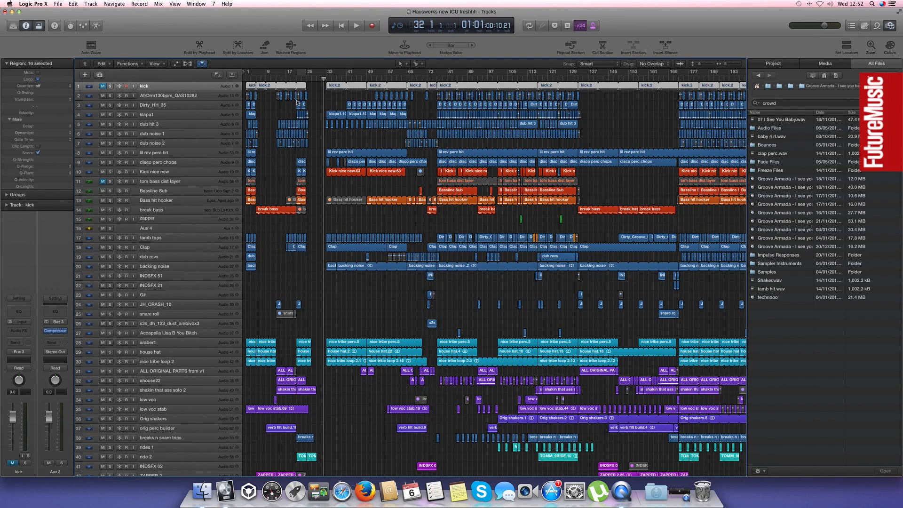
click(344, 98)
Turn on the cycle over bars 21 to 25 and solo the Kick nice new and Bassline Sub tracks
key(super+Right)
key(super+Right)
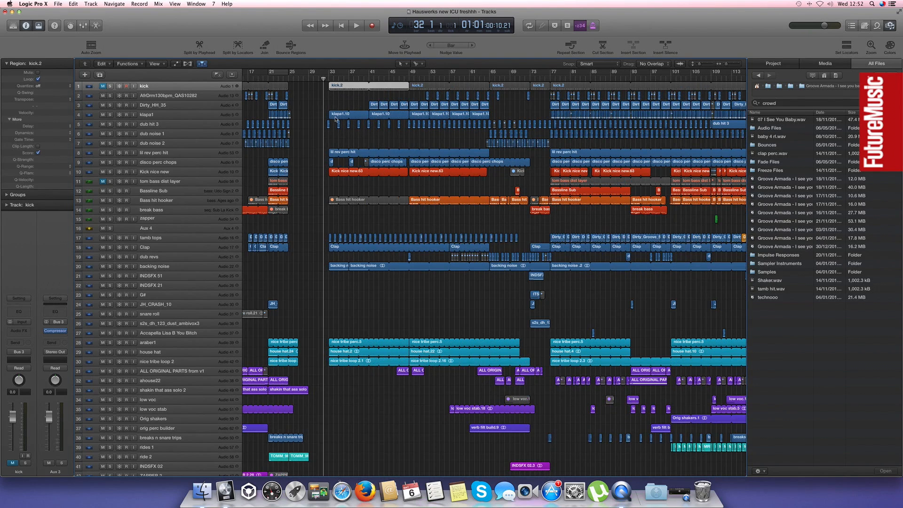
click(184, 171)
scroll(364, 191, left, 5)
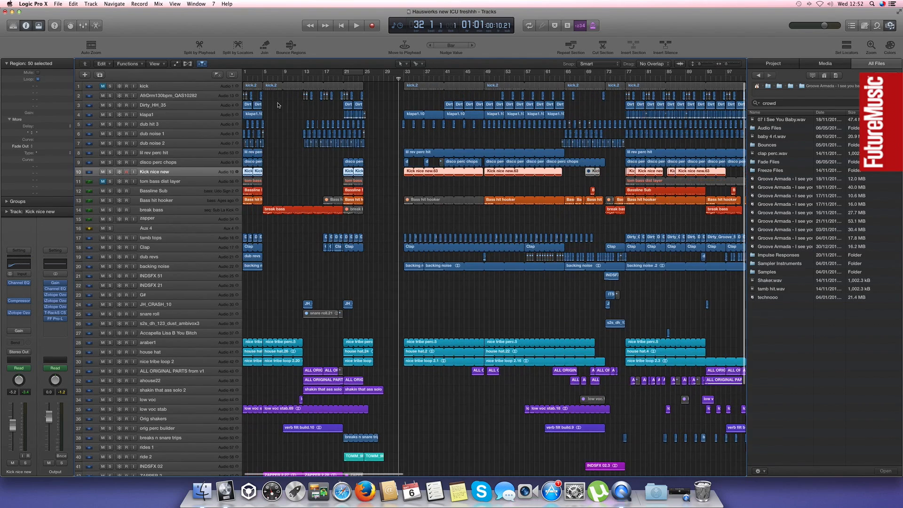
key(c)
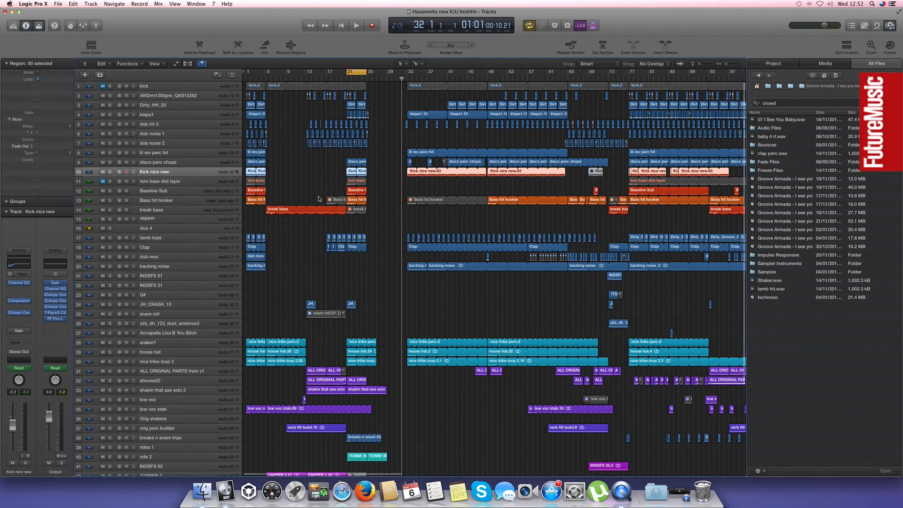
click(172, 191)
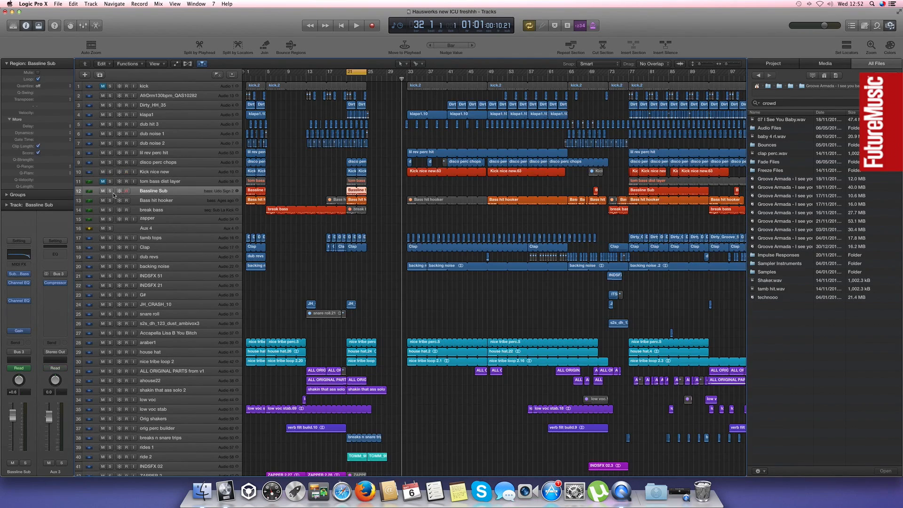
click(109, 191)
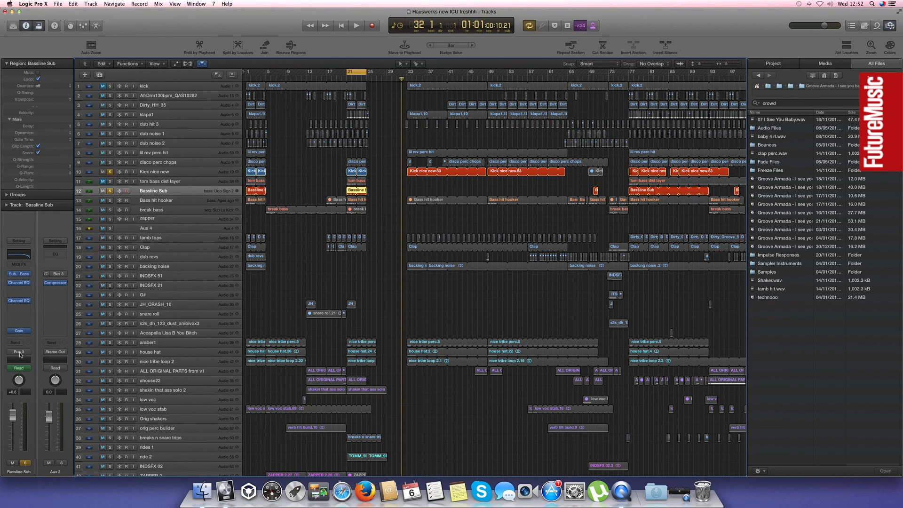
Open the Compressor on Aux 3, choose Audio 1 - kick as its side chain source and move its window aside
click(57, 284)
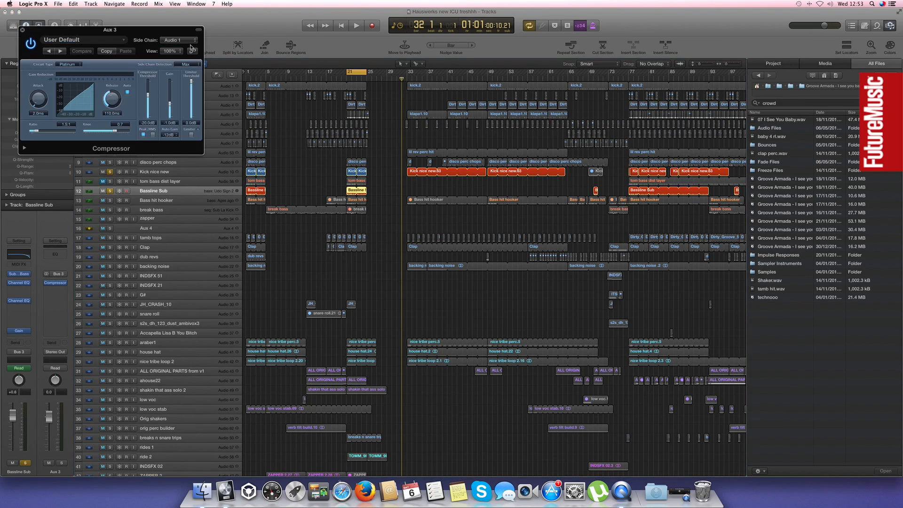
click(160, 41)
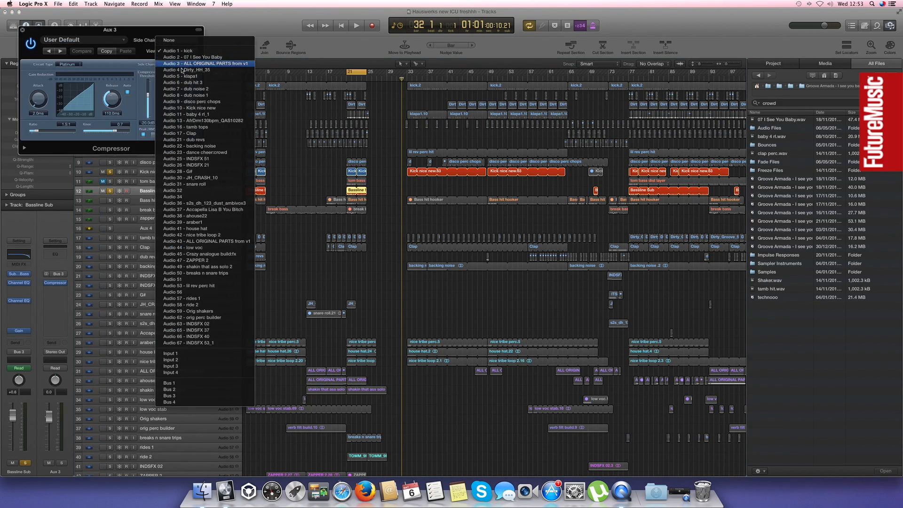
click(179, 50)
drag(115, 31, 282, 141)
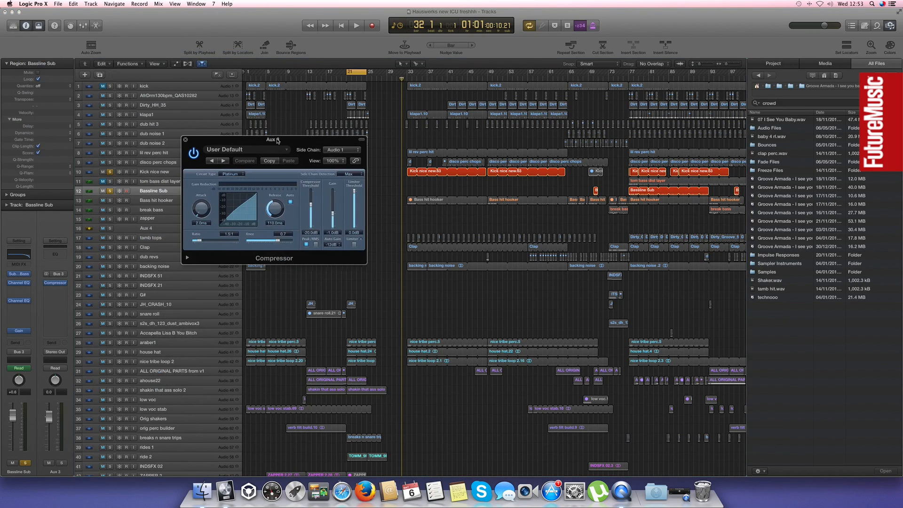
Inspect the individual hits inside the muted kick track's kick.2 region at bar 21 and return to the full arrangement
click(101, 86)
click(102, 87)
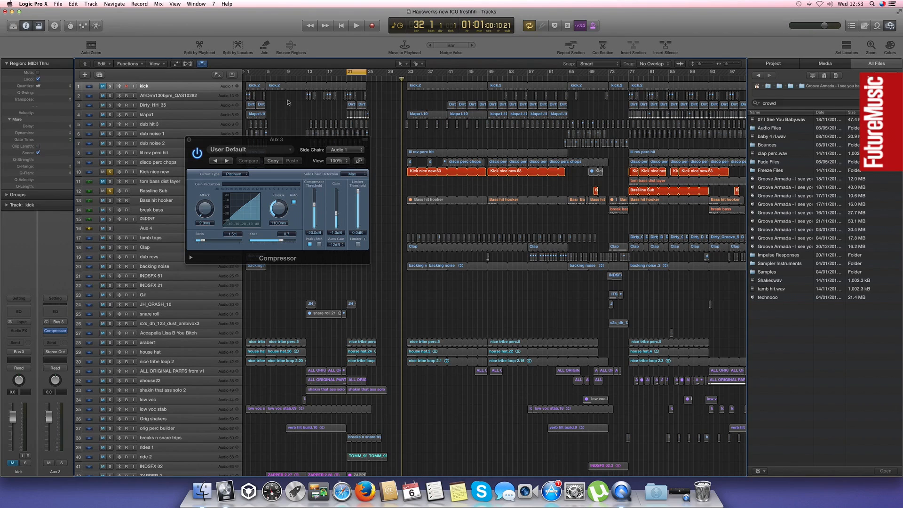
click(348, 89)
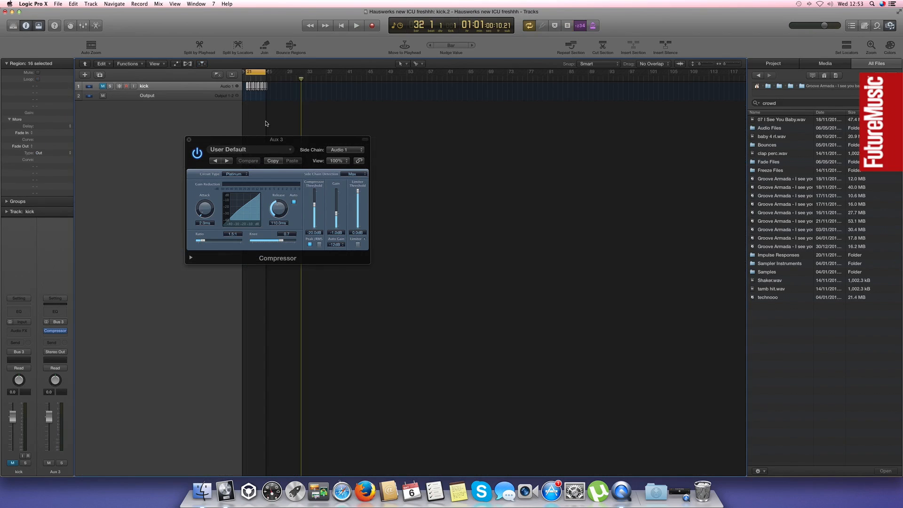
key(z)
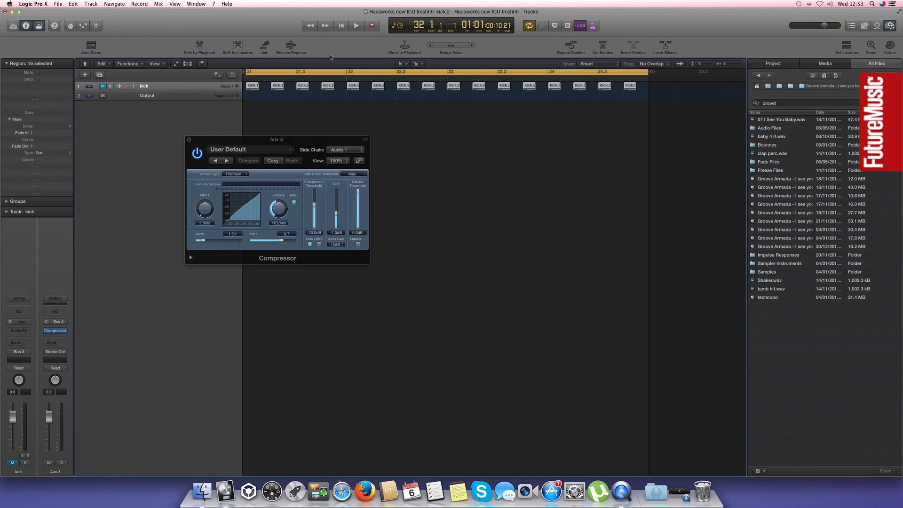
double_click(426, 98)
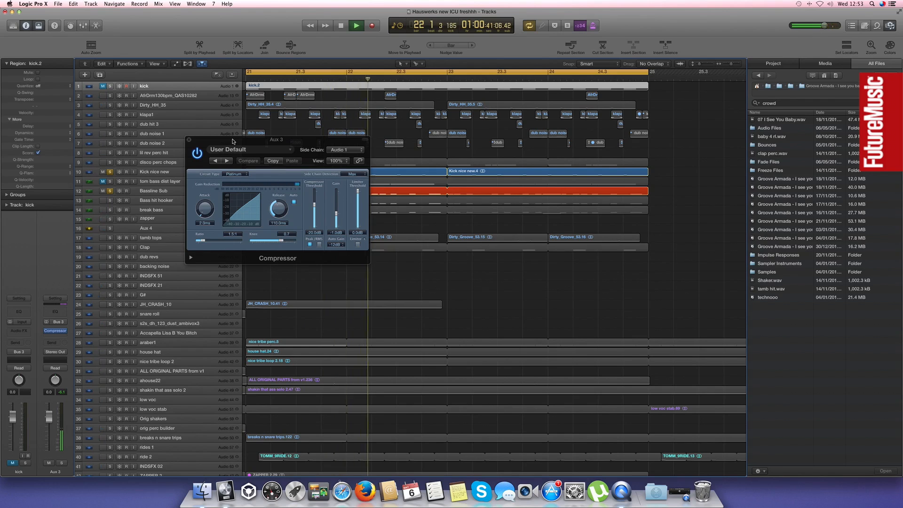
Lower the Aux 3 compressor threshold to -36.0 dB and raise its ratio while the soloed kick and bassline play
drag(233, 141, 305, 236)
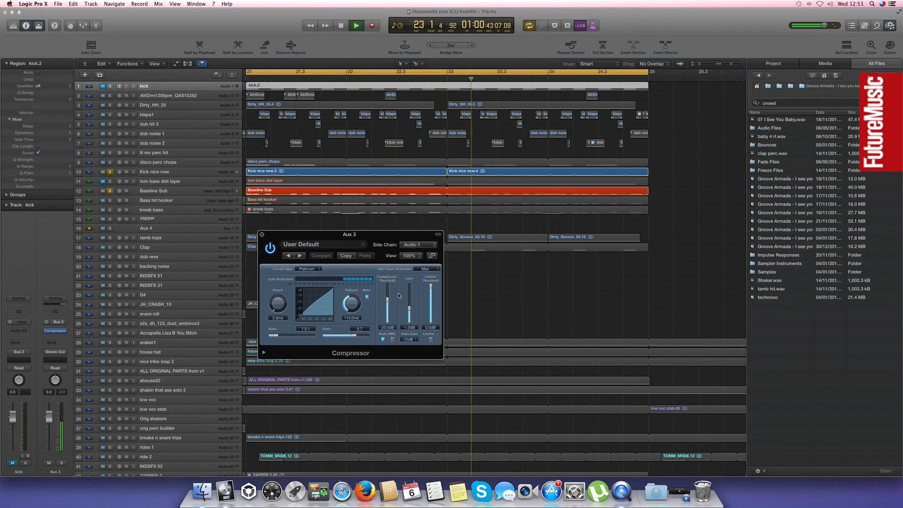
drag(388, 297, 387, 312)
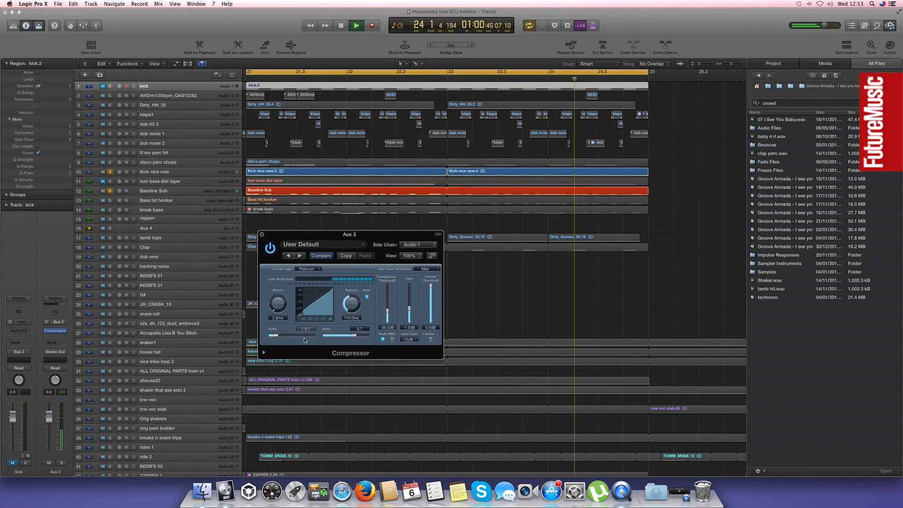
drag(277, 336, 289, 338)
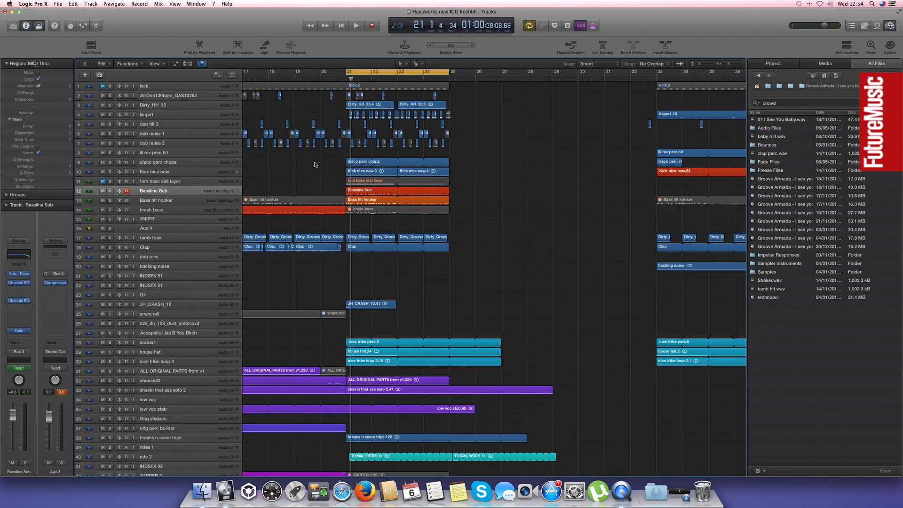
Select the kick track and its kick.2 region that starts the section at bar 33
key(super+Left)
click(197, 86)
scroll(535, 226, right, 5)
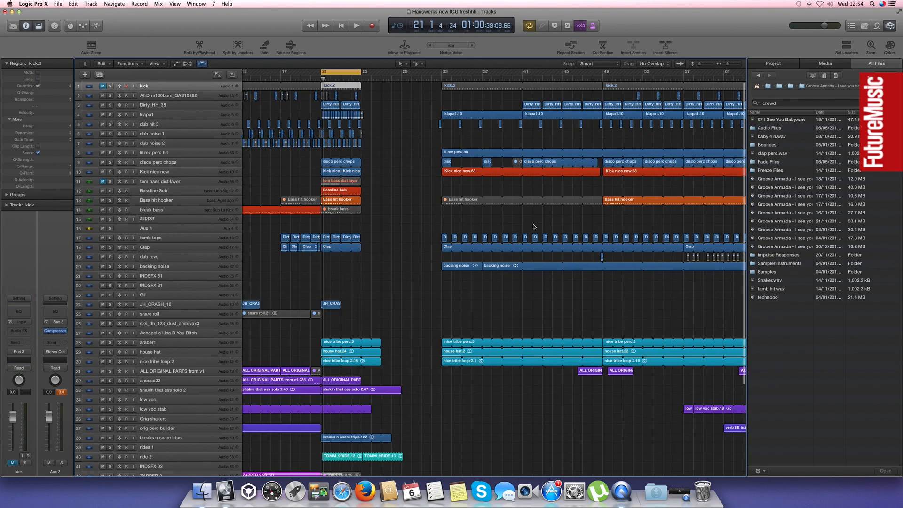
click(409, 85)
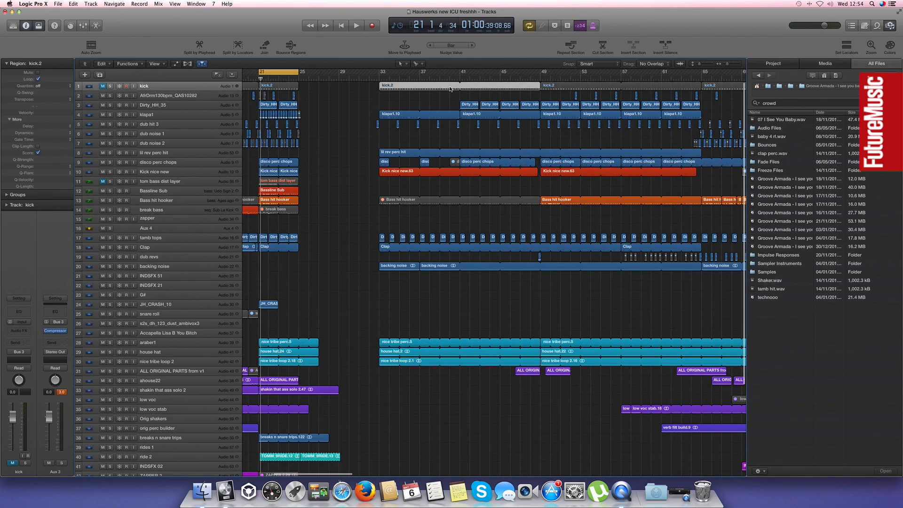
Move the cycle range from bar 21 to just ahead of the section that starts at bar 33
key(super+Left)
key(super+Left)
key(super+Left)
key(super+Left)
key(super+Left)
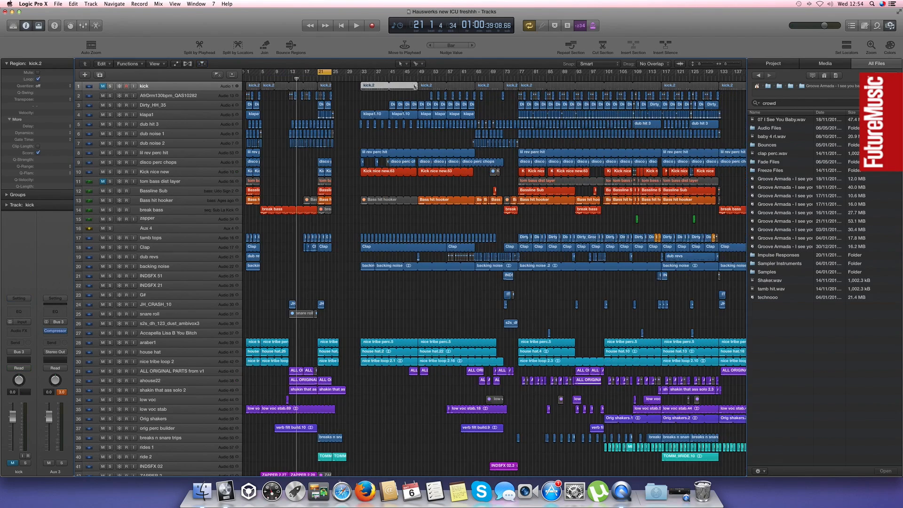
drag(286, 72, 300, 72)
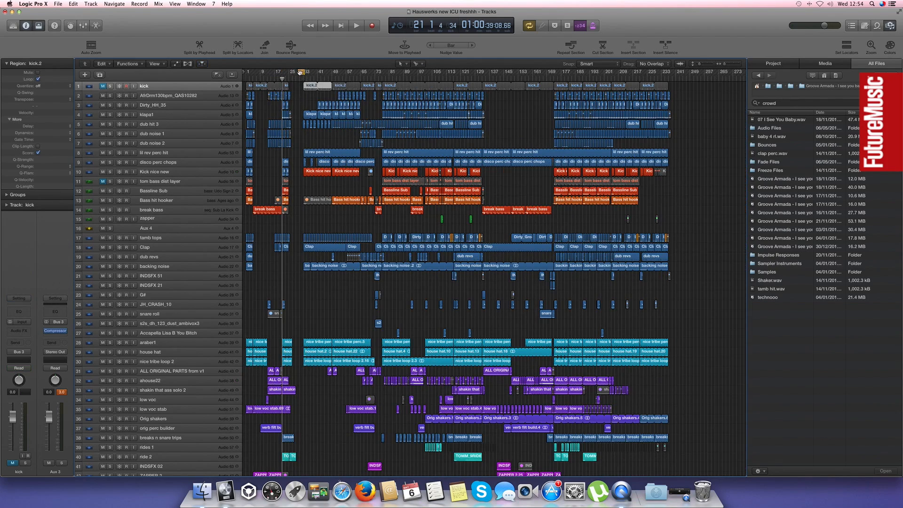
click(301, 79)
click(332, 79)
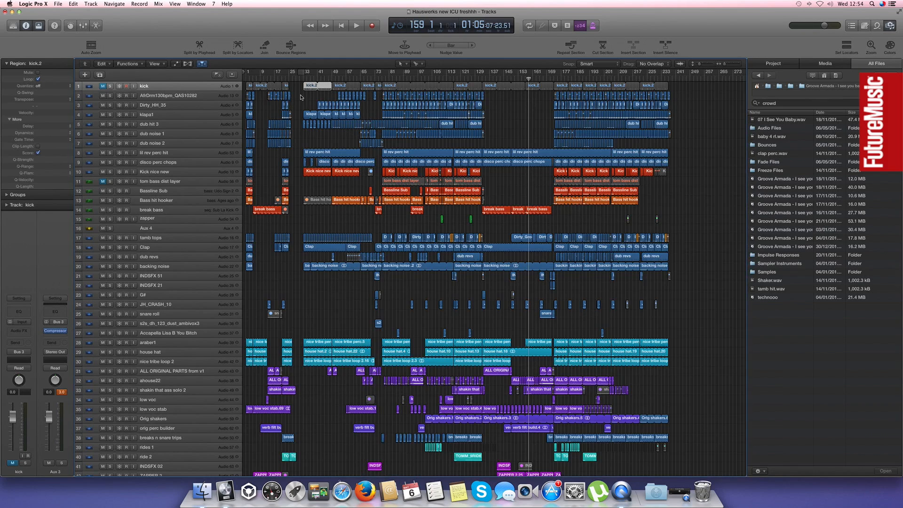
Play the section from bar 33 with the cycle range over bars 33 to 41 and look over its layers
scroll(306, 88, up, 3)
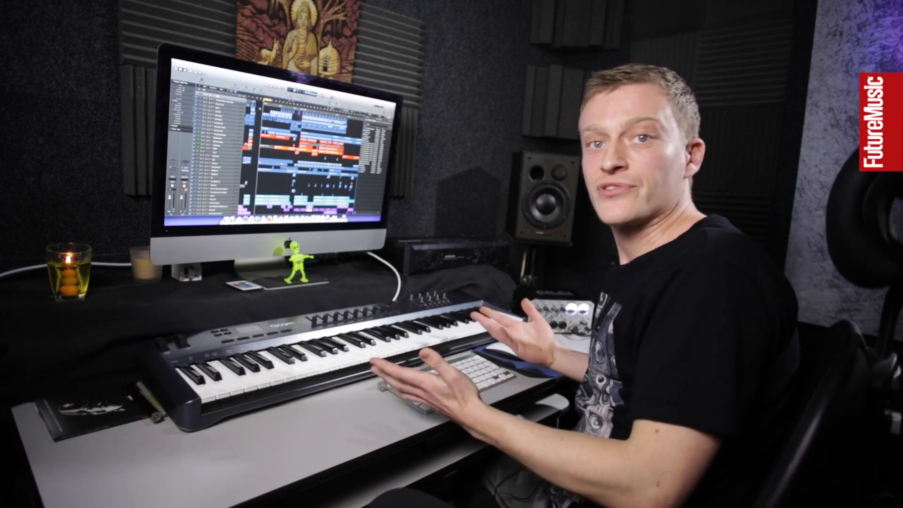
key(super+Right)
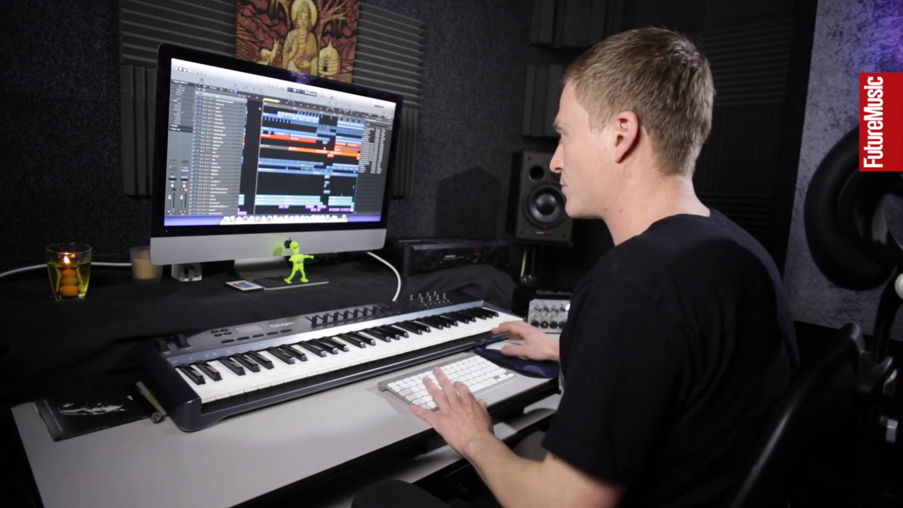
key(super+Left)
key(super+Left)
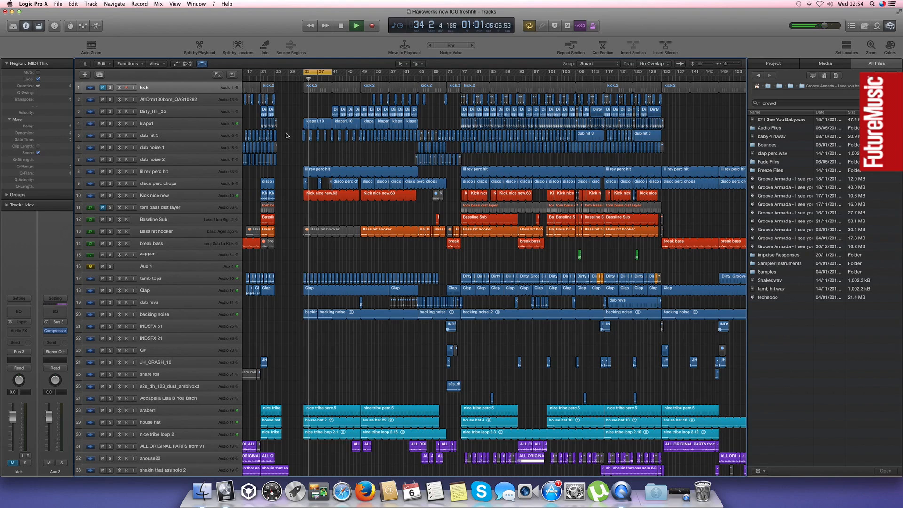
scroll(292, 207, down, 5)
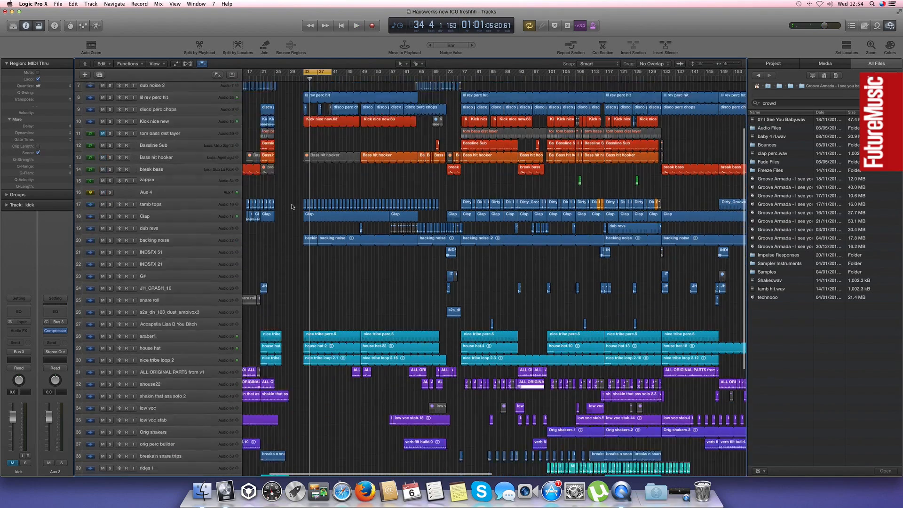
Solo the backing noise track at bar 33 and select the 07 I See You Baby.8 region for reference
drag(354, 252, 328, 304)
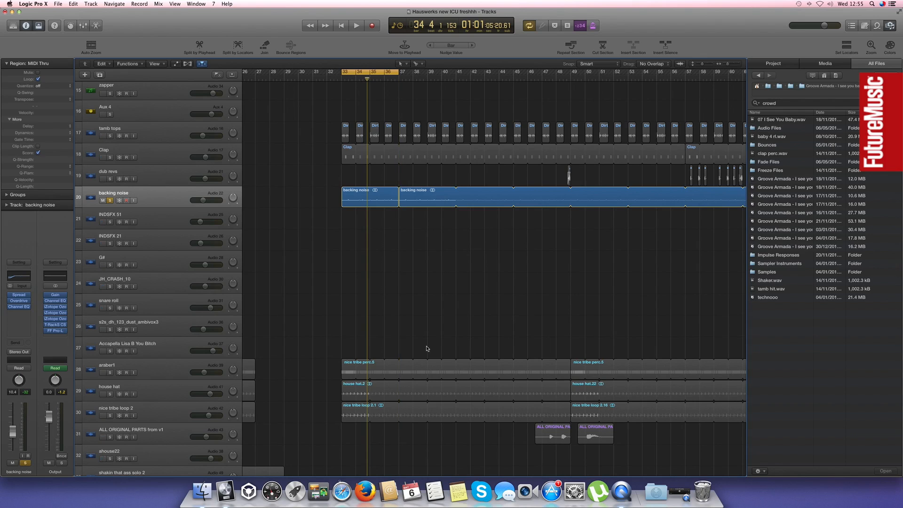
scroll(419, 386, down, 10)
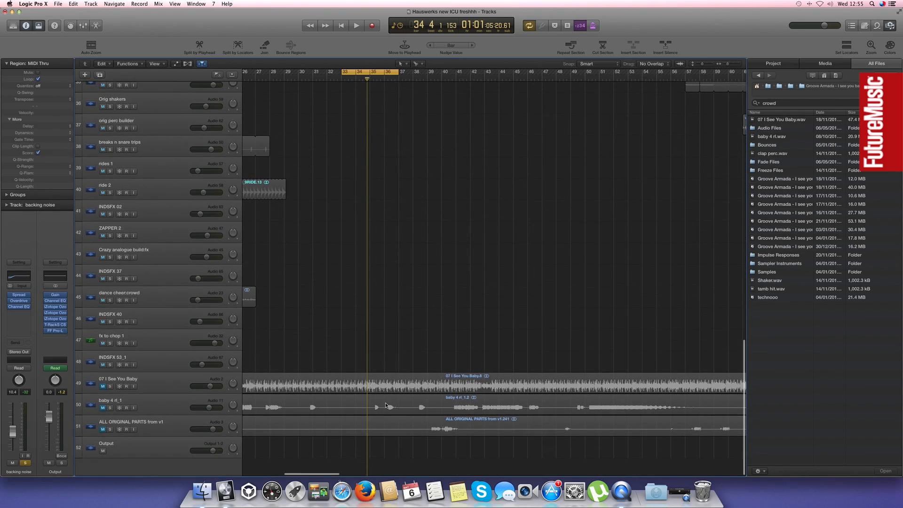
click(411, 387)
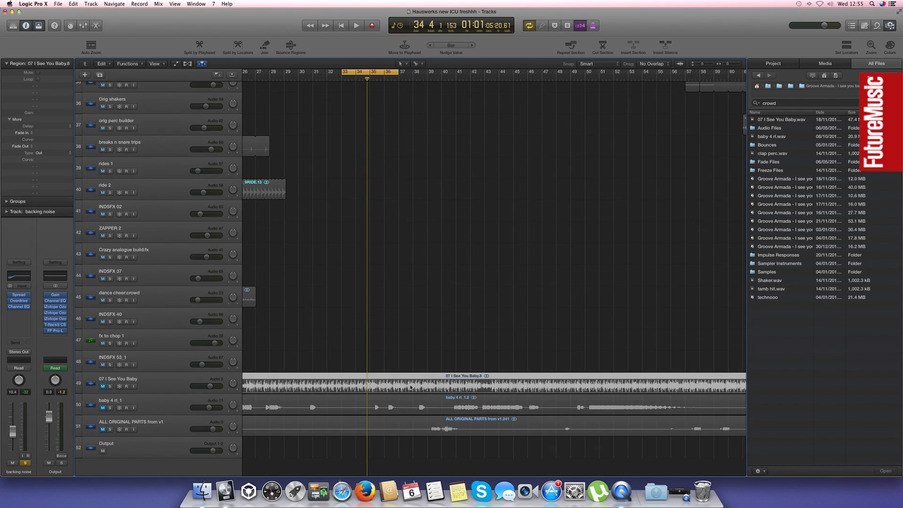
key(super+Left)
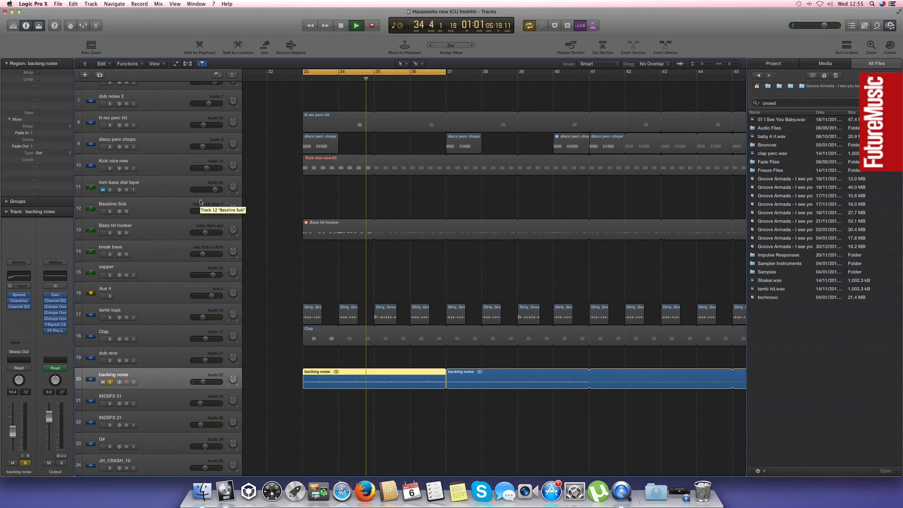
Solo the Kick nice new track alongside backing noise and play the cycle over bars 33 to 37
key(super+Left)
key(super+Left)
key(super+Left)
key(super+Left)
key(super+Left)
key(super+Left)
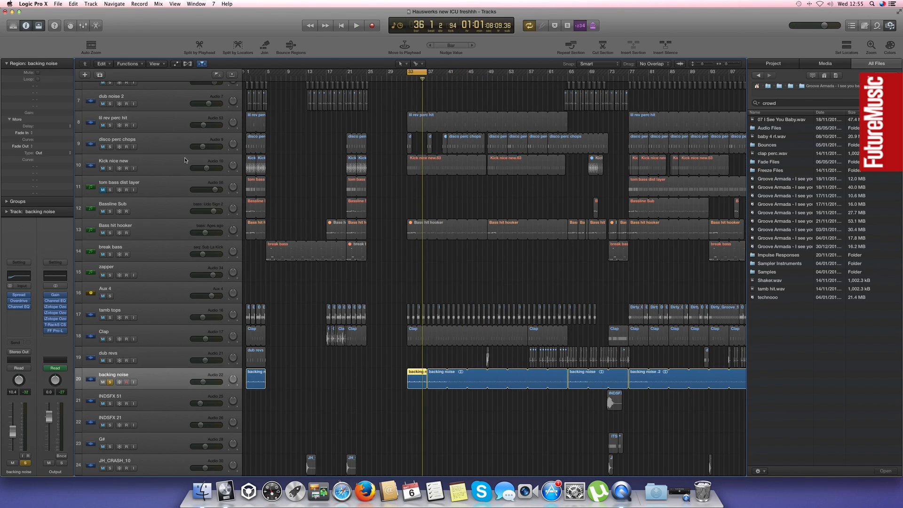
click(109, 168)
key(space)
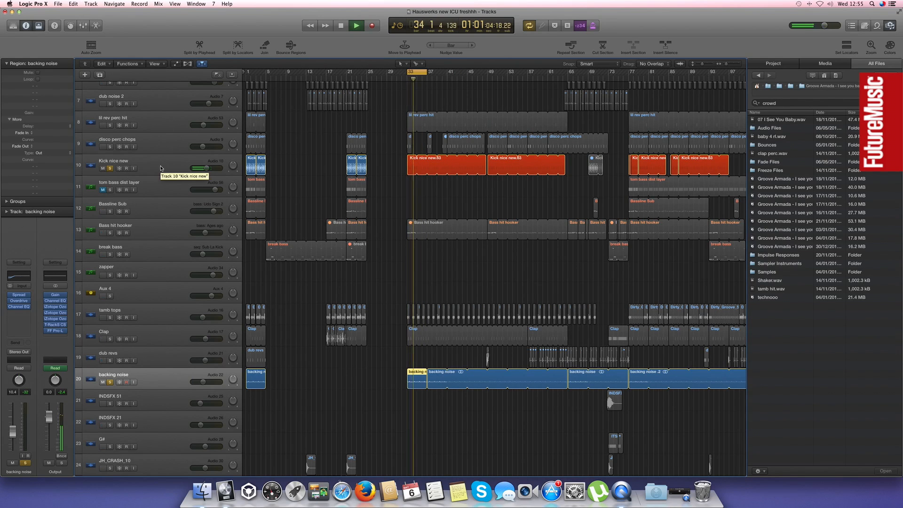
Add the klapa1 and dub hit 3 tracks to the soloed layers during playback
scroll(142, 166, up, 6)
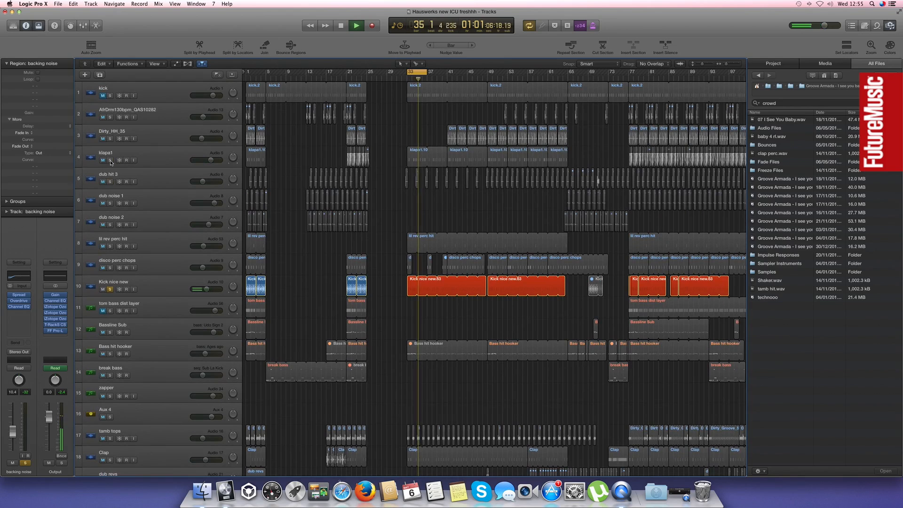
click(110, 160)
click(110, 182)
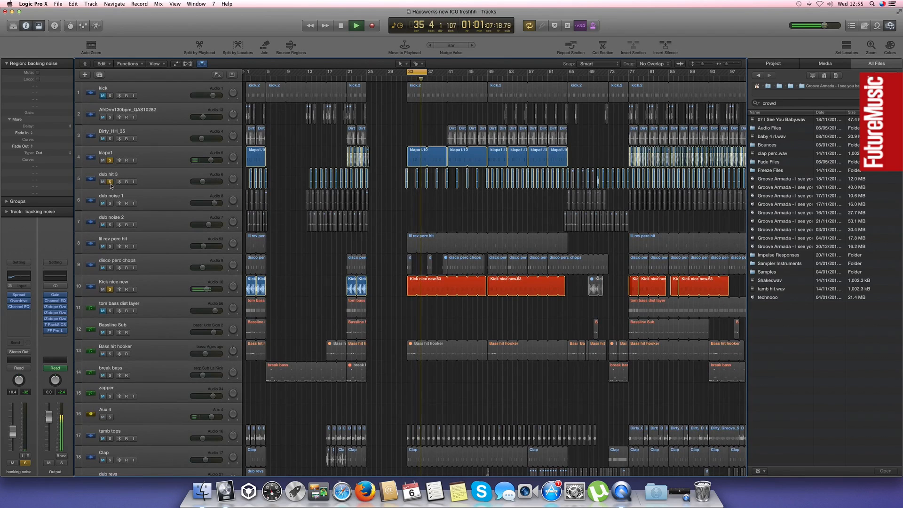
Add the lil rev perc hit track to the soloed layers and examine how the backing noise regions run through the arrangement
click(111, 247)
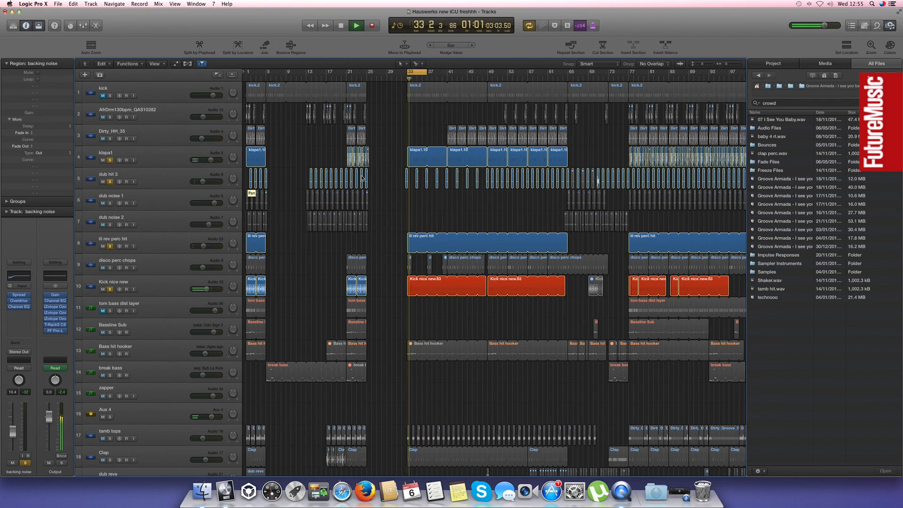
scroll(401, 311, down, 6)
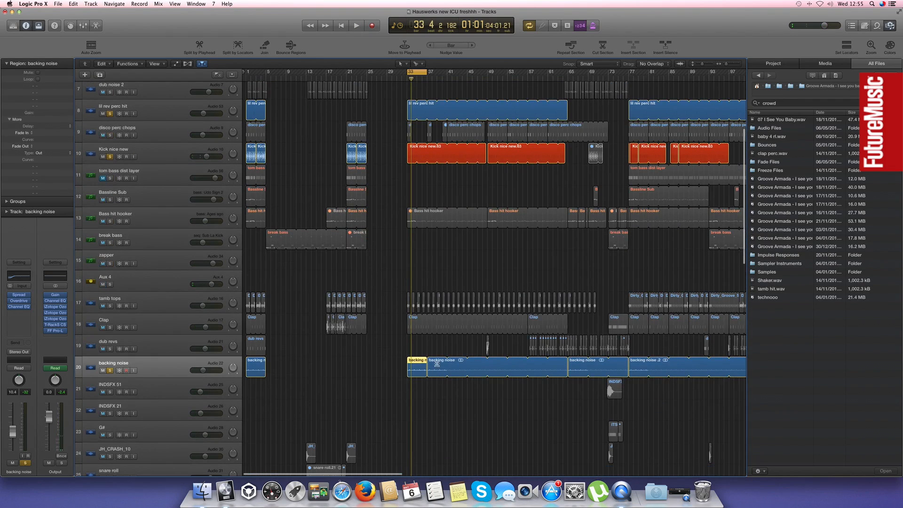
scroll(638, 364, right, 6)
key(super+Left)
key(super+Left)
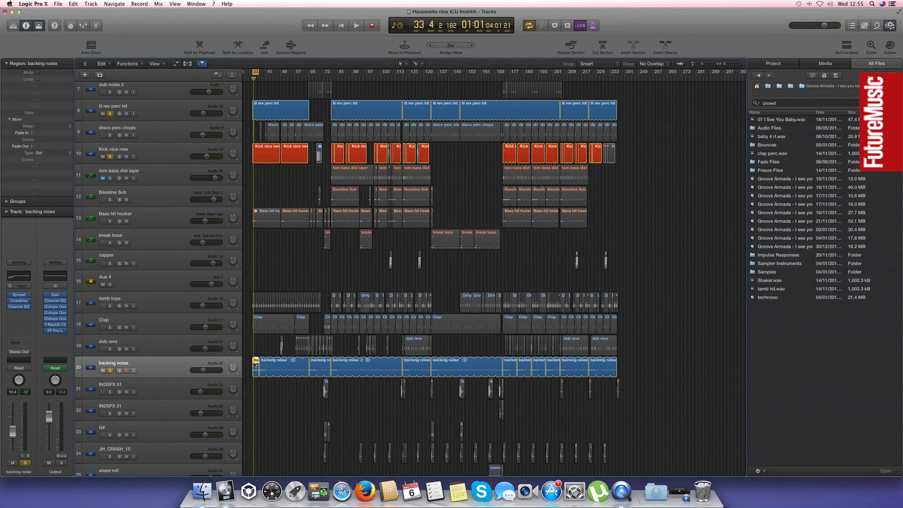
key(space)
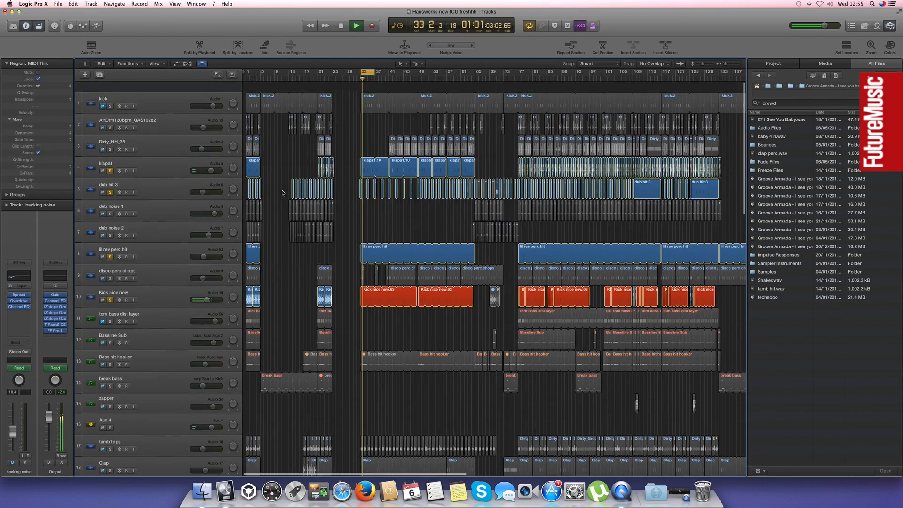
Clear the solos on Kick nice new, lil rev perc hit, dub hit 3 and klapa1, and turn cycle mode off
click(110, 289)
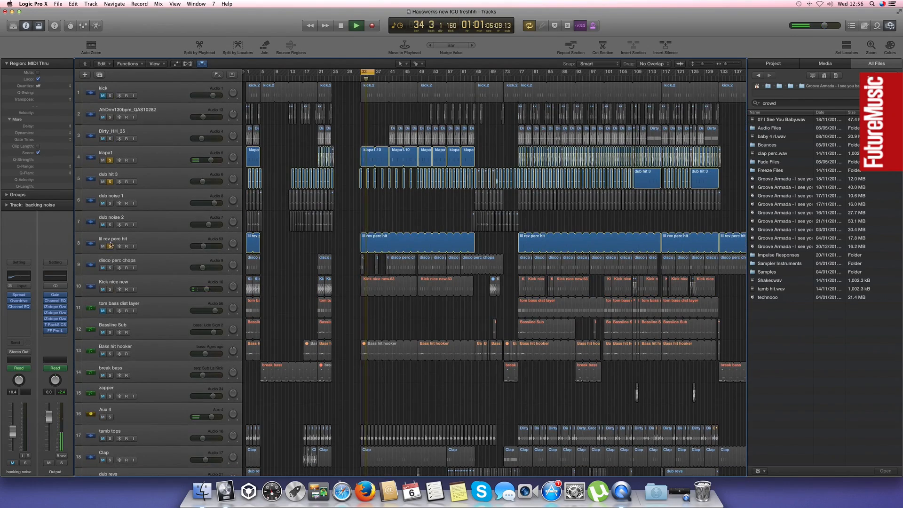
click(110, 246)
click(110, 181)
click(111, 160)
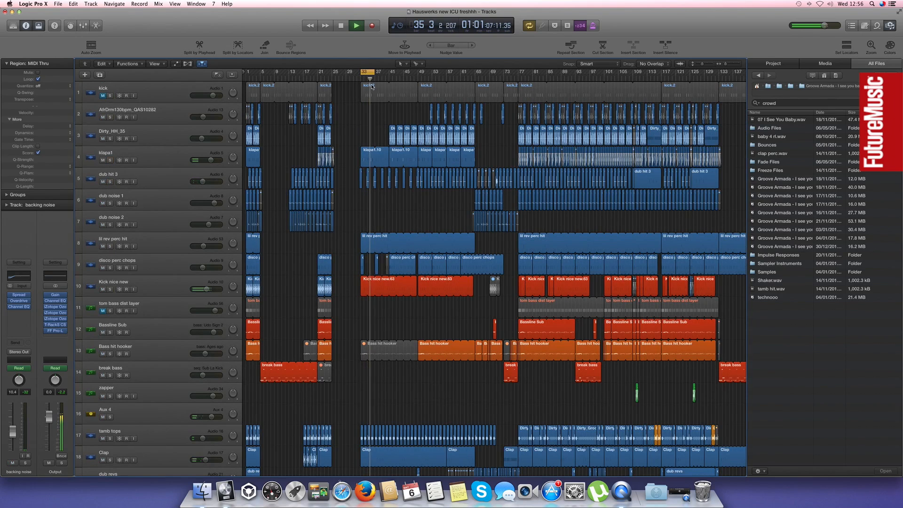
key(c)
key(super+Up)
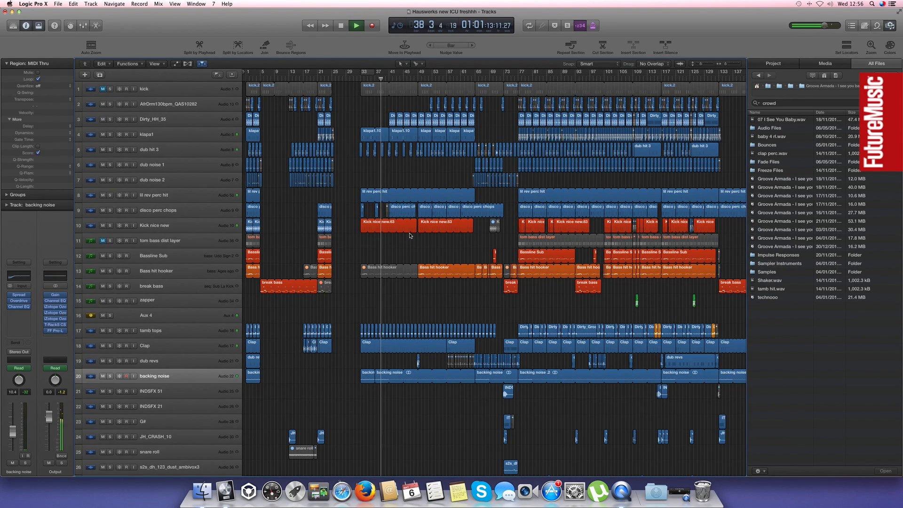
Select the first Kick nice new region and show its track's low shelf gain automation around bar 33
click(402, 235)
key(a)
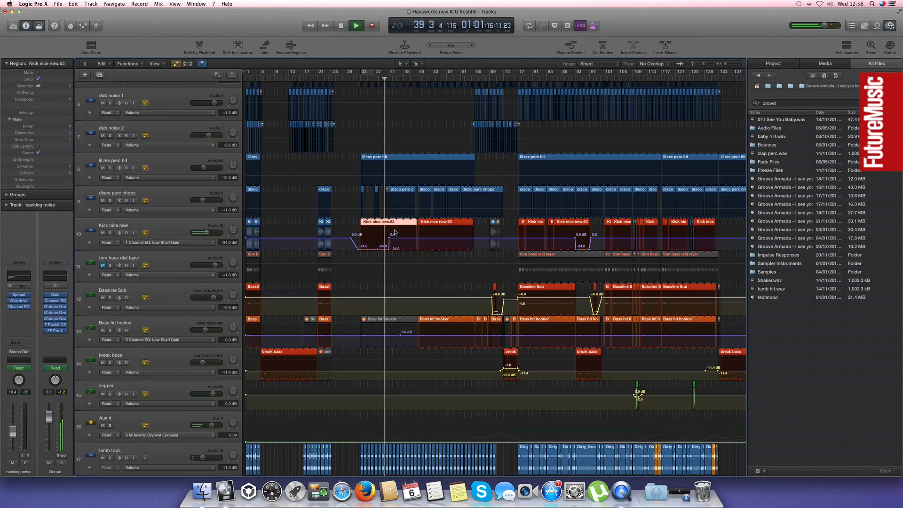
key(super+Right)
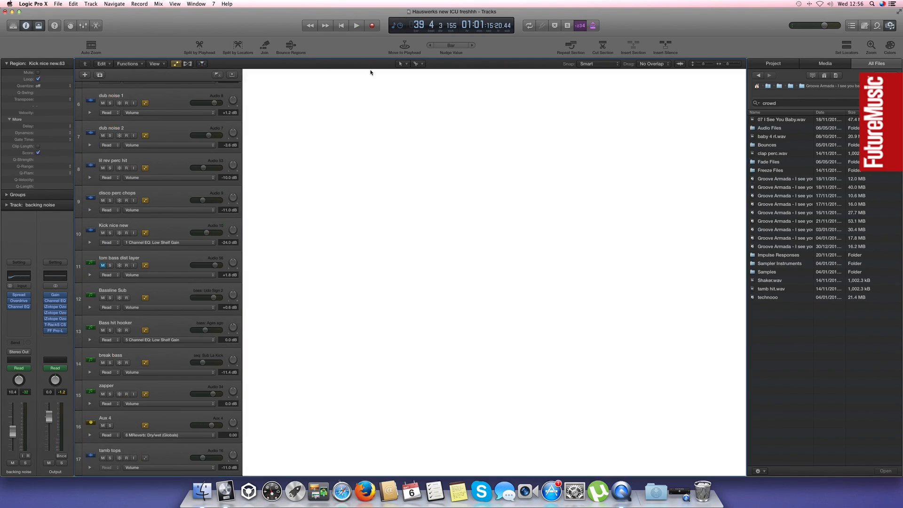
Set the cycle range over bars 33 to 41 and split the Kick nice new region at bar 41
drag(369, 72, 421, 74)
drag(418, 72, 474, 94)
click(475, 224)
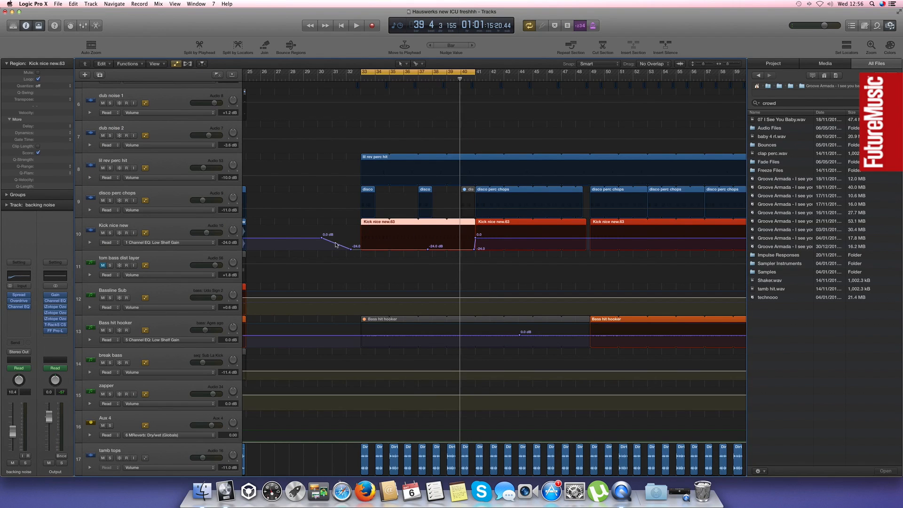
Open the Channel EQ of the Kick nice new track and play through bar 41 to watch its low shelf automation
click(206, 235)
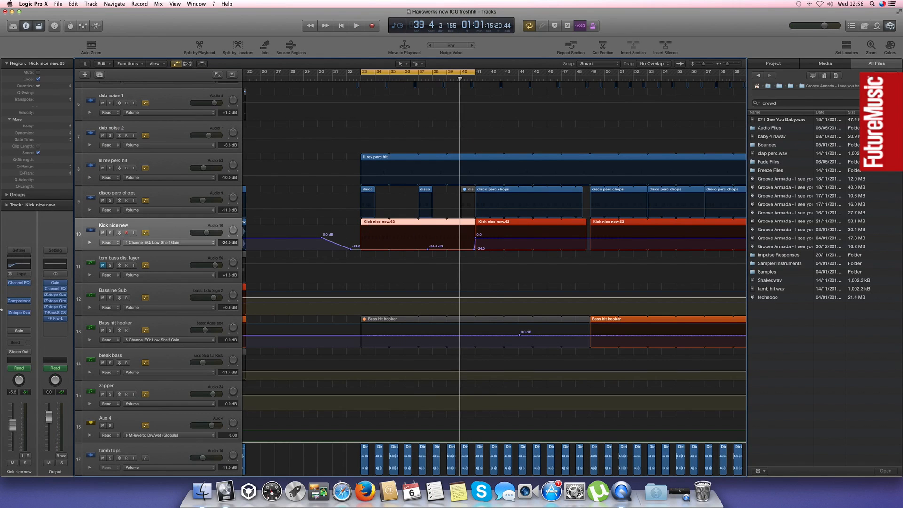
click(19, 282)
drag(124, 35, 398, 292)
key(space)
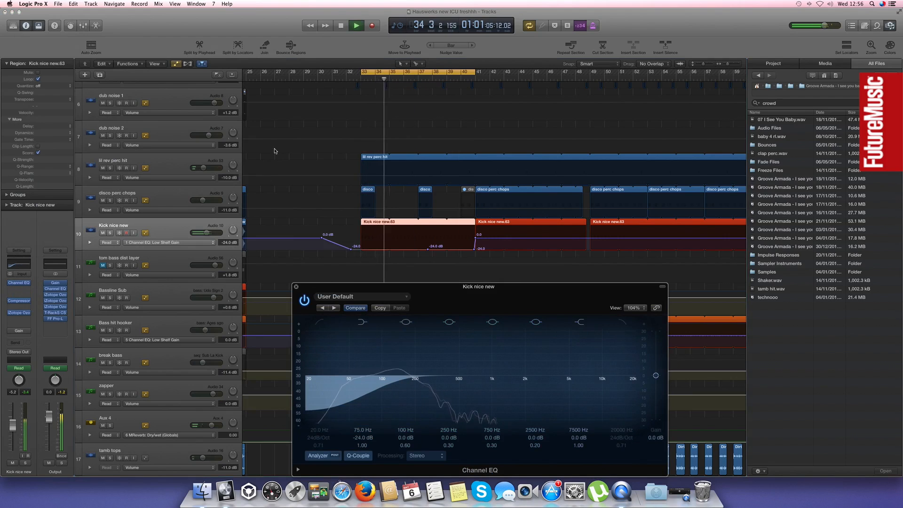
click(462, 78)
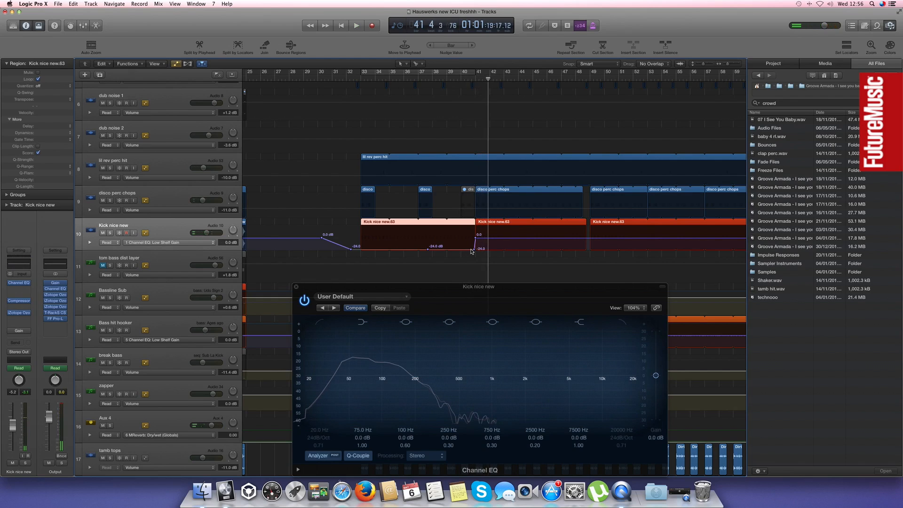
key(super+Left)
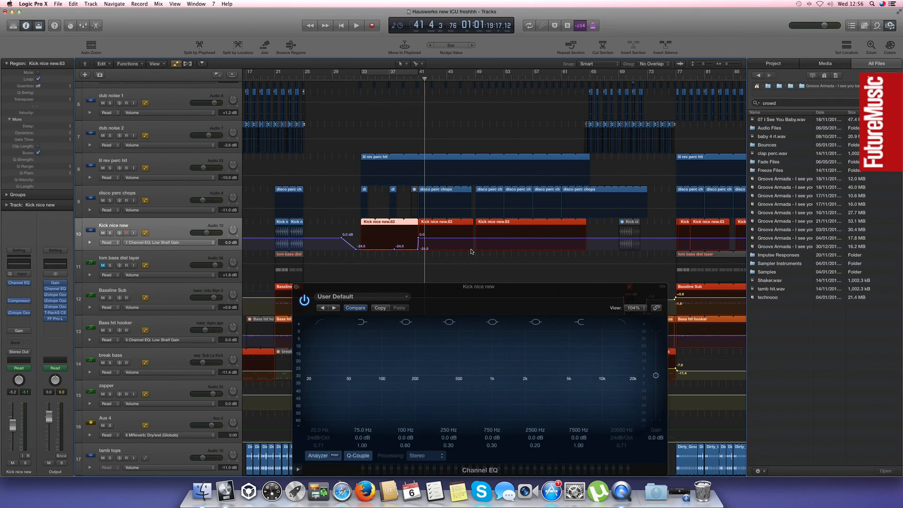
Close the Channel EQ and automation views and play the full mix from bar 41
click(295, 288)
key(a)
key(space)
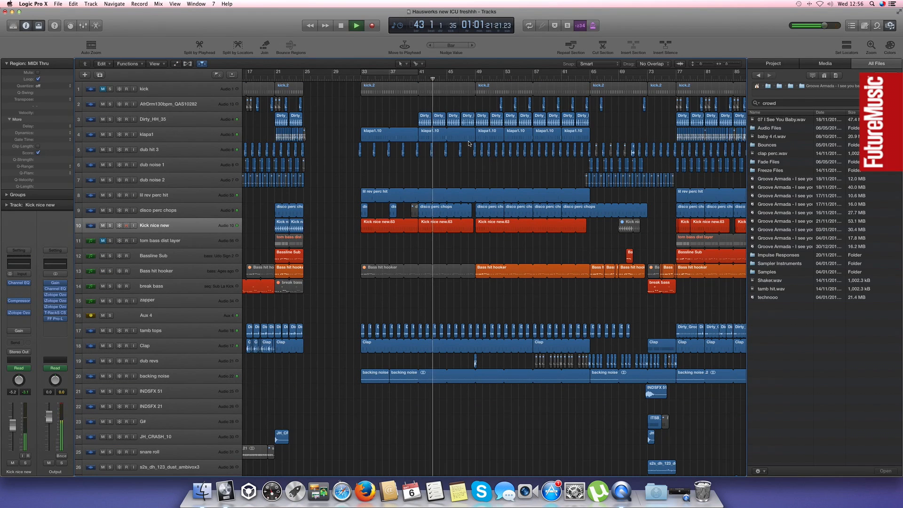
scroll(496, 108, right, 3)
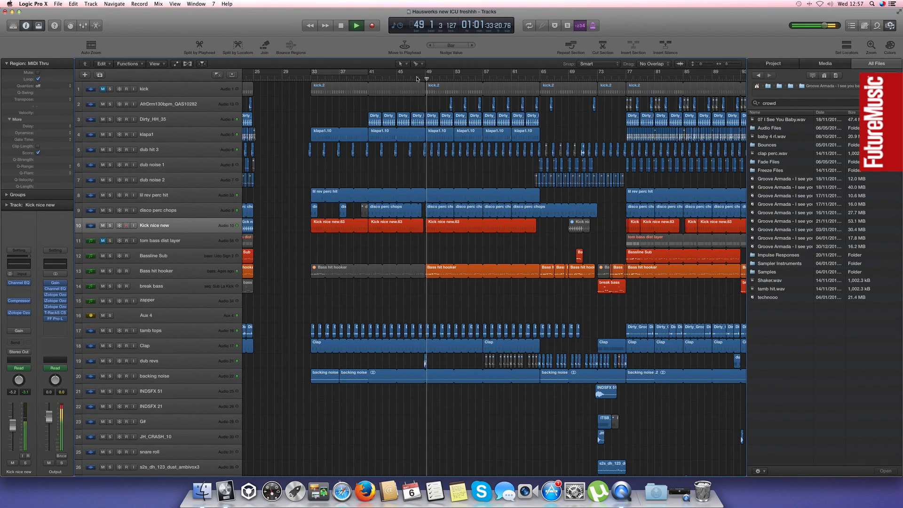
Solo the ALL ORIGINAL PARTS from v1 track and play its region around bar 48
click(417, 79)
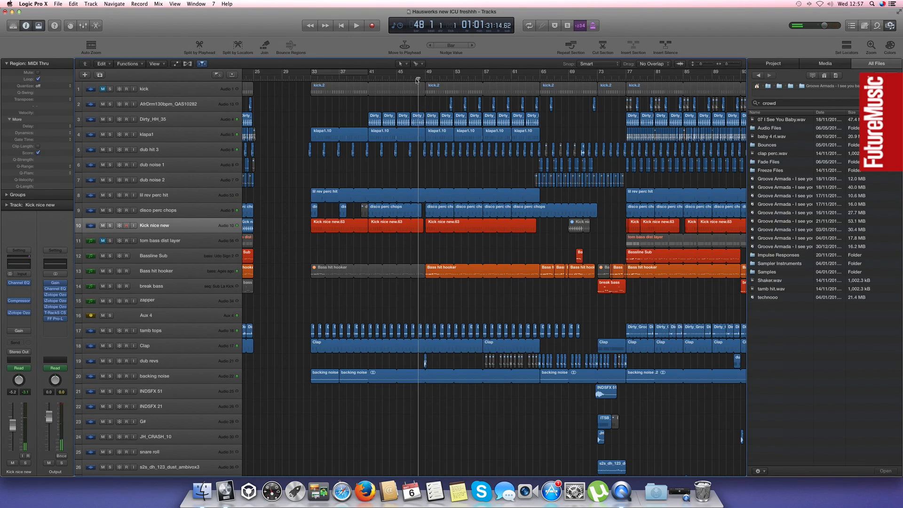
scroll(408, 363, down, 10)
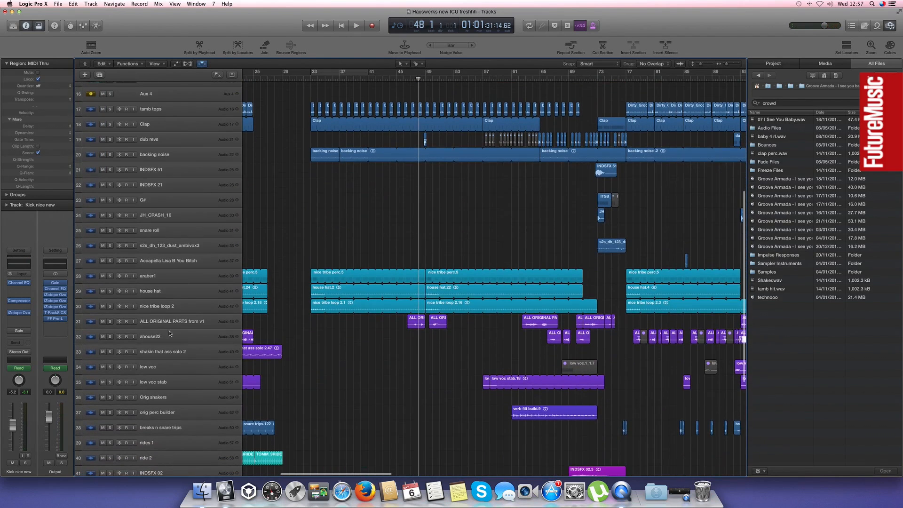
click(164, 327)
key(s)
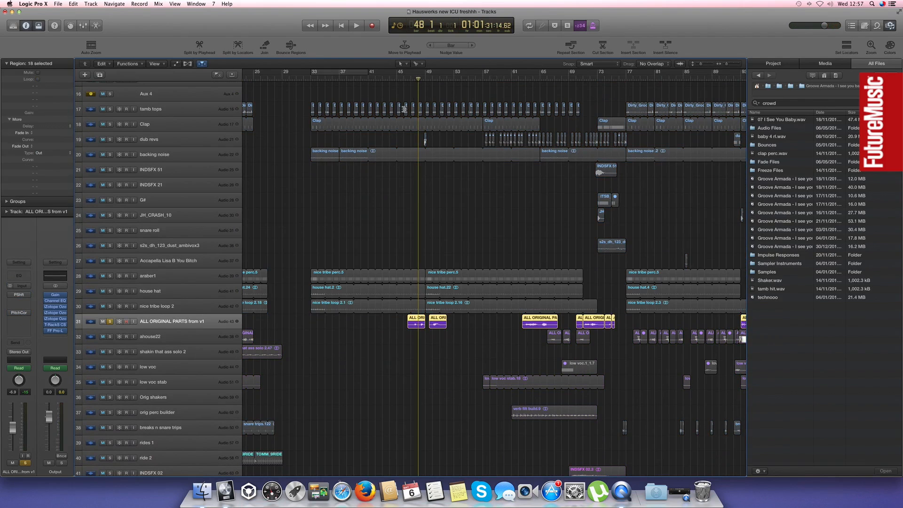
key(space)
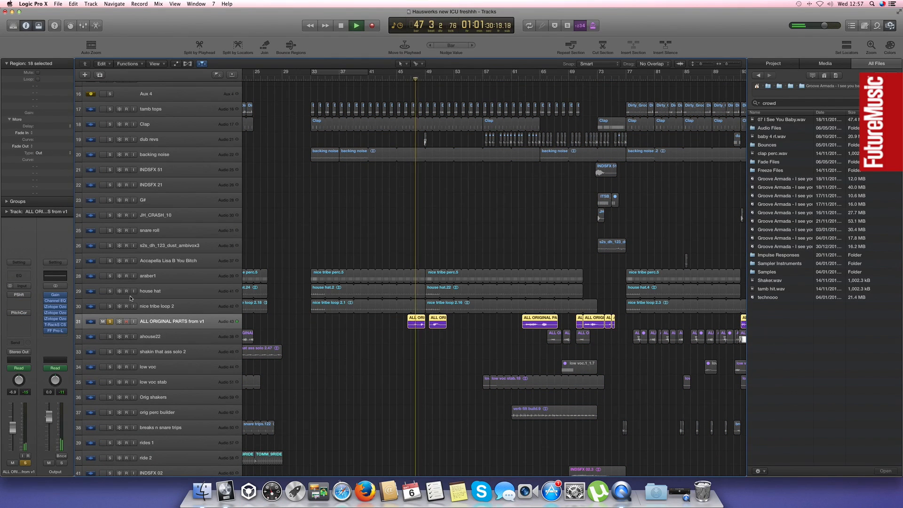
key(space)
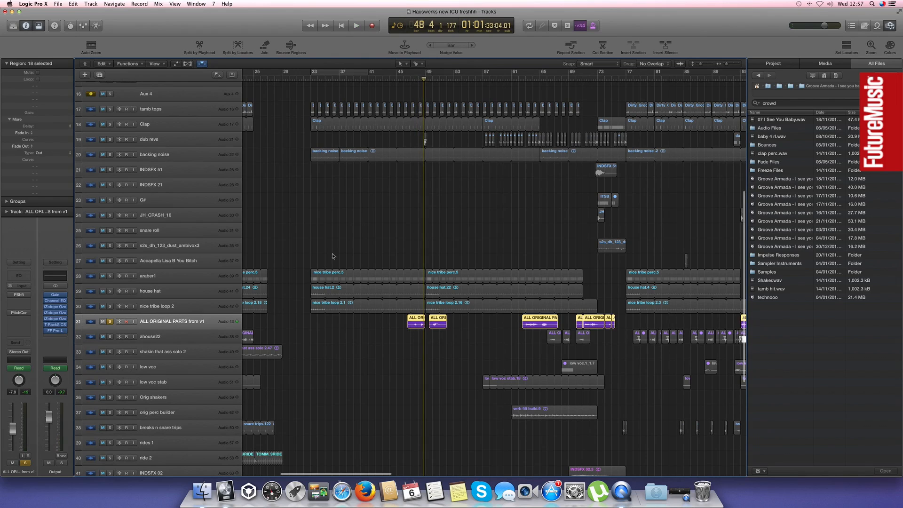
Add the backing noise track to the solo and play the short cycle at bar 49
scroll(332, 256, down, 1)
click(110, 142)
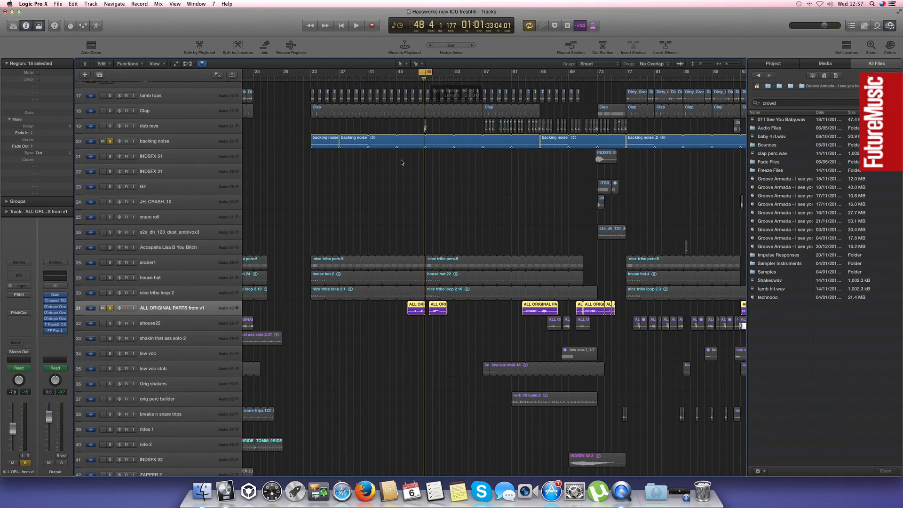
click(177, 145)
key(space)
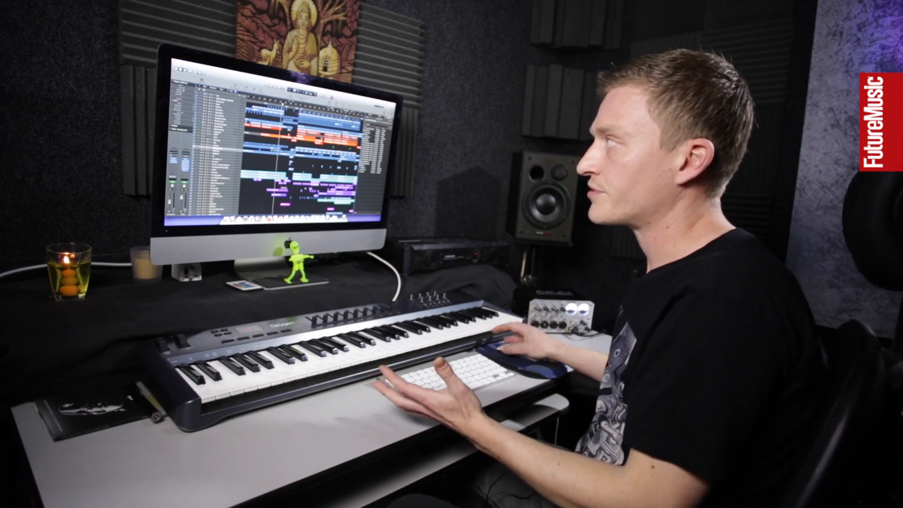
Play the full arrangement from around bar 49, jump ahead to about bar 64 and follow the layers through the breakdown
click(258, 100)
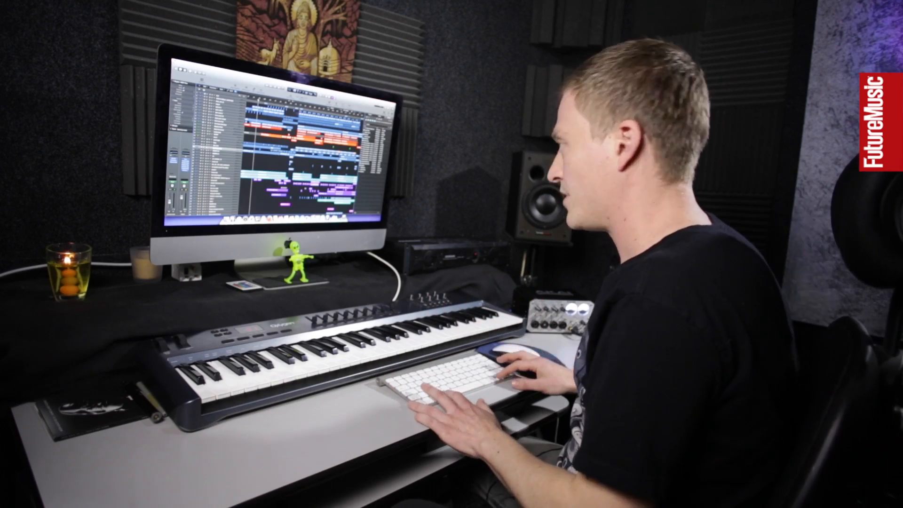
key(super+Left)
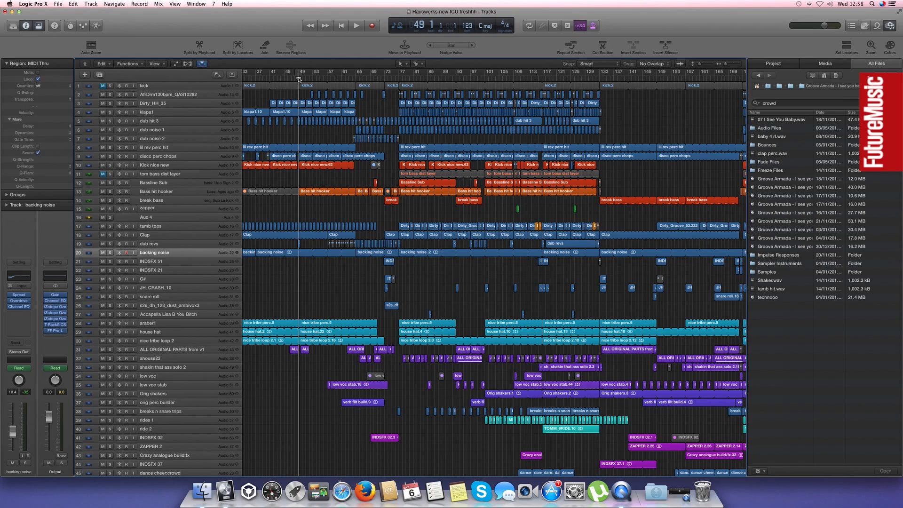
key(space)
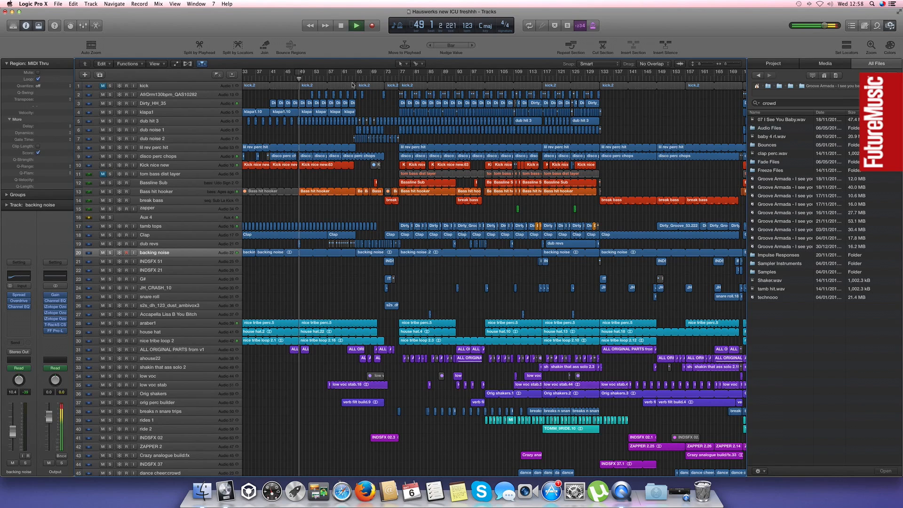
click(353, 79)
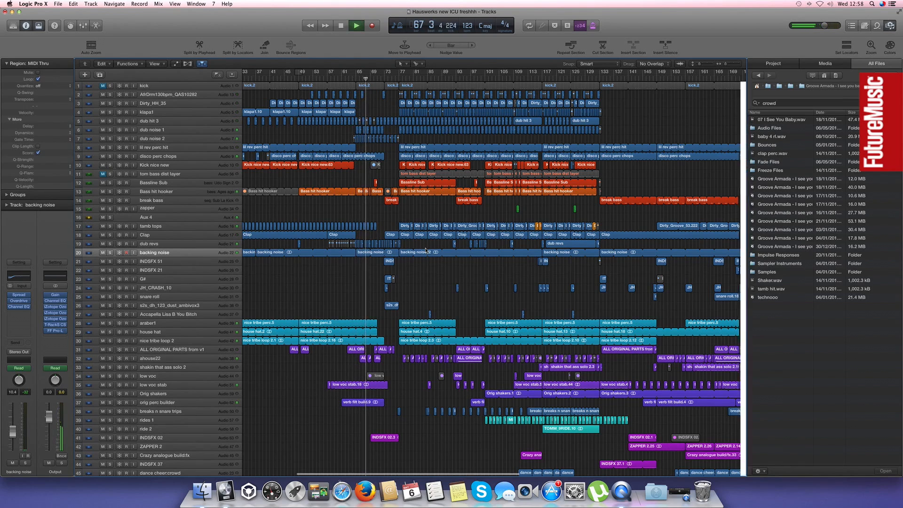
scroll(426, 261, down, 2)
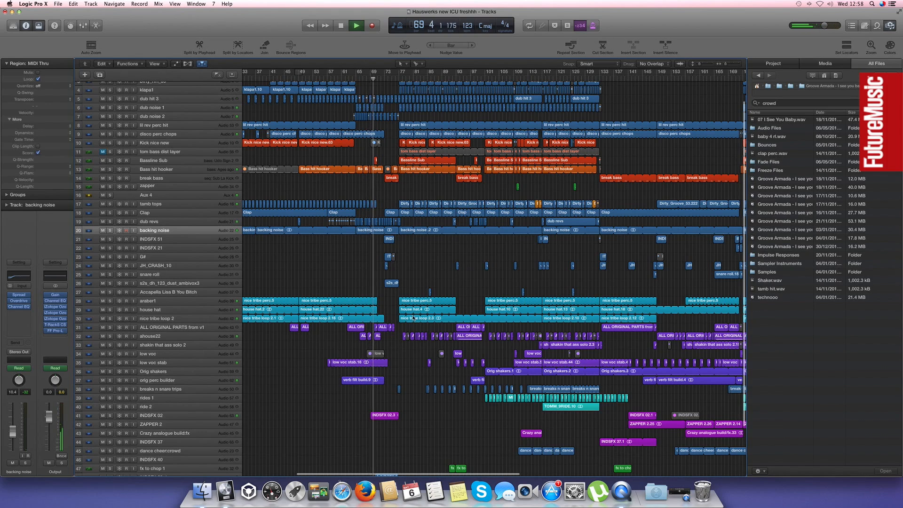
scroll(415, 262, right, 5)
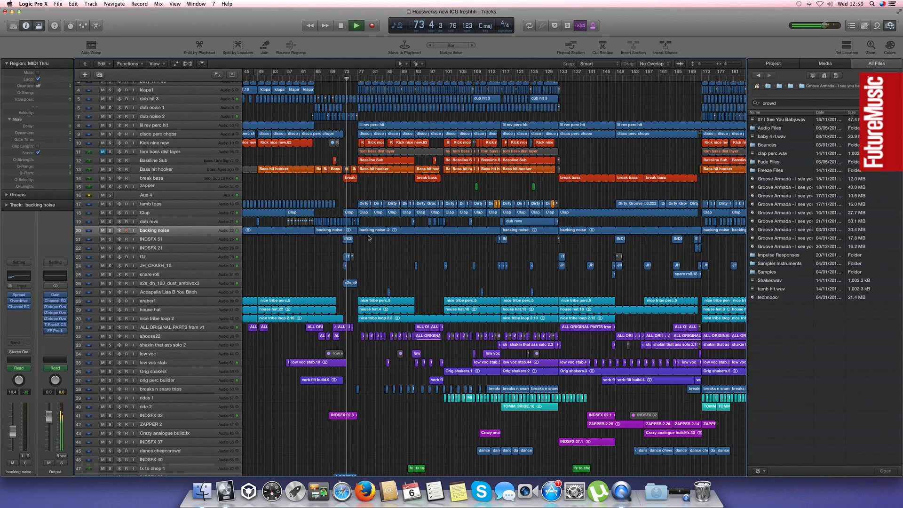
Solo the low voc stab track and play the cycle over bars 65 to 77
click(348, 179)
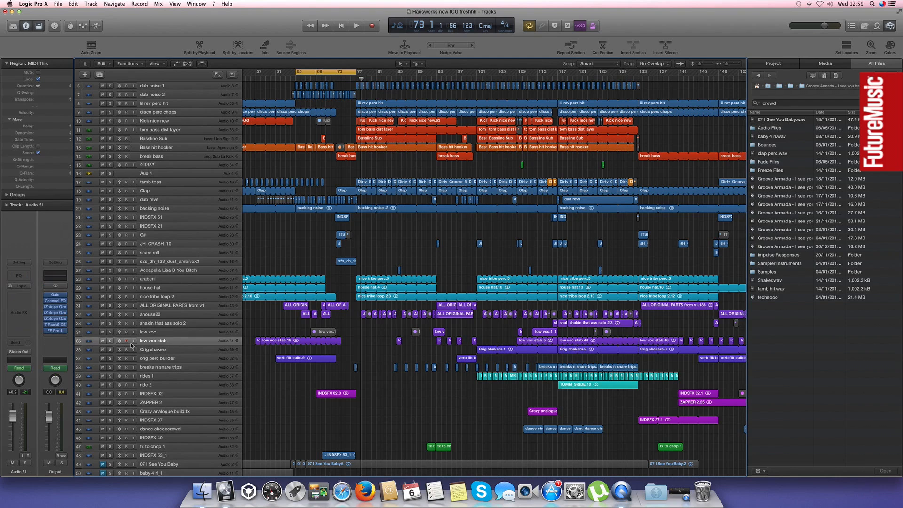
click(109, 341)
key(space)
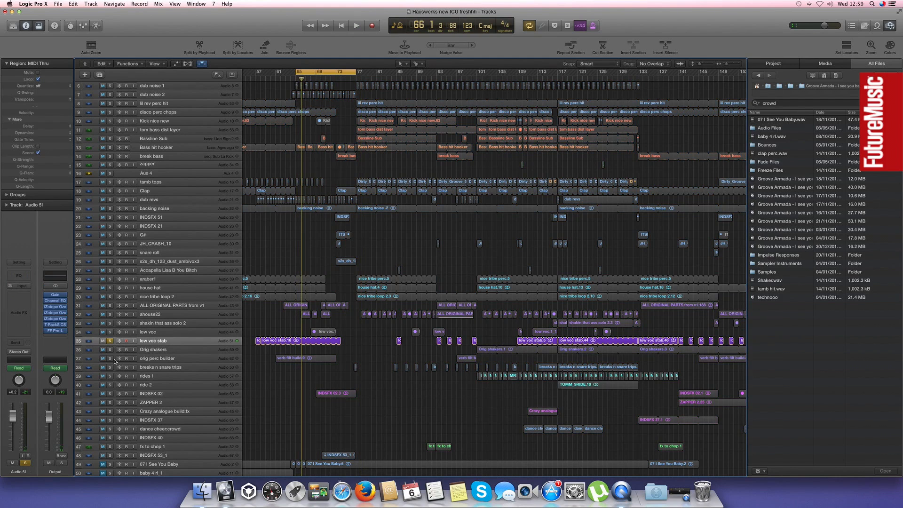
Solo the orig perc builder track in place of low voc stab and play its build region from bar 61
click(110, 340)
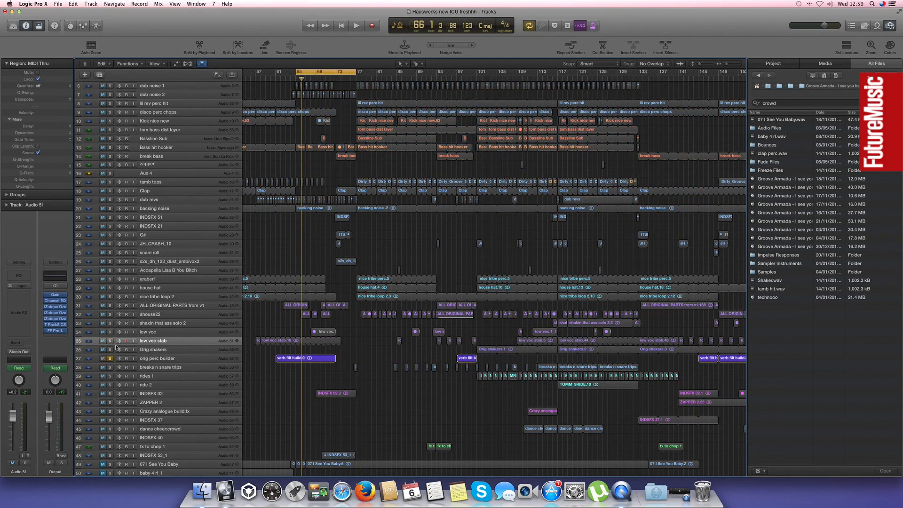
scroll(141, 334, down, 3)
click(154, 331)
key(space)
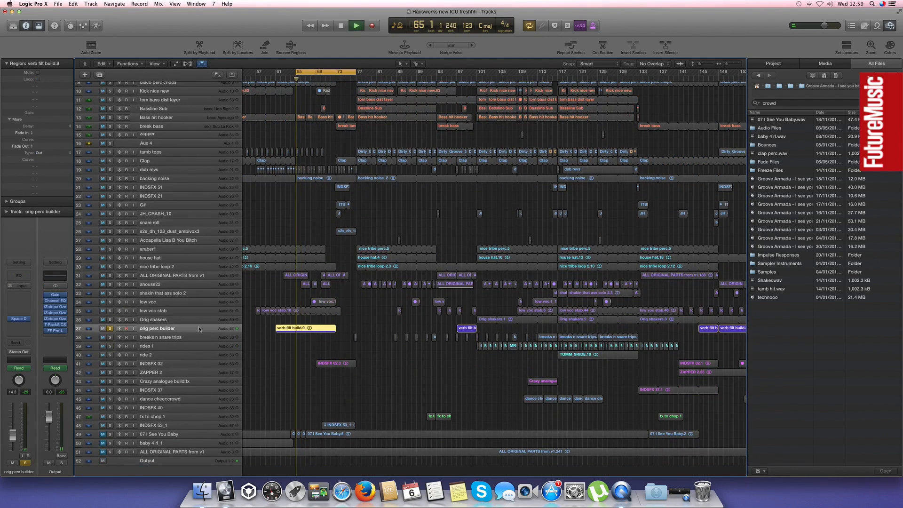
click(277, 74)
key(space)
scroll(253, 337, left, 5)
scroll(253, 337, left, 3)
scroll(254, 335, right, 6)
scroll(255, 348, down, 2)
key(space)
Audition the 07 I See You Baby track alone from the start of the song, clear its solo and keep it muted
scroll(260, 351, left, 10)
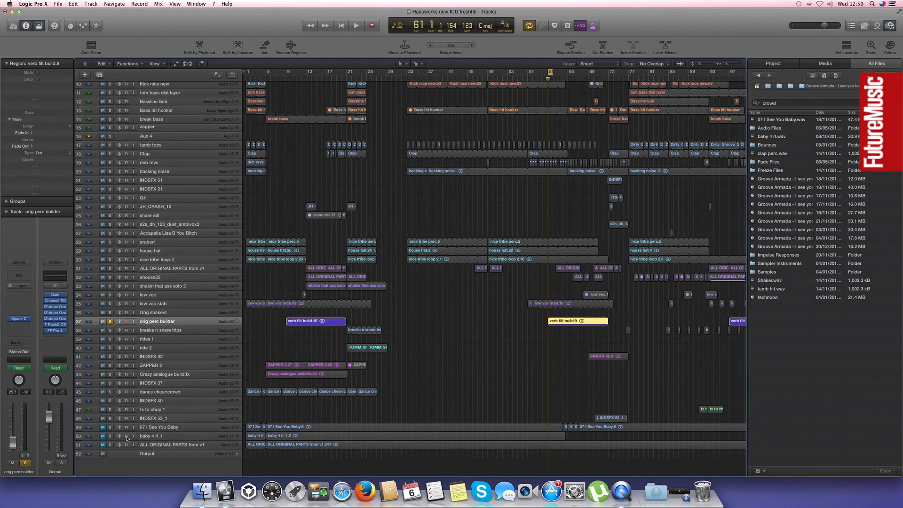
click(109, 428)
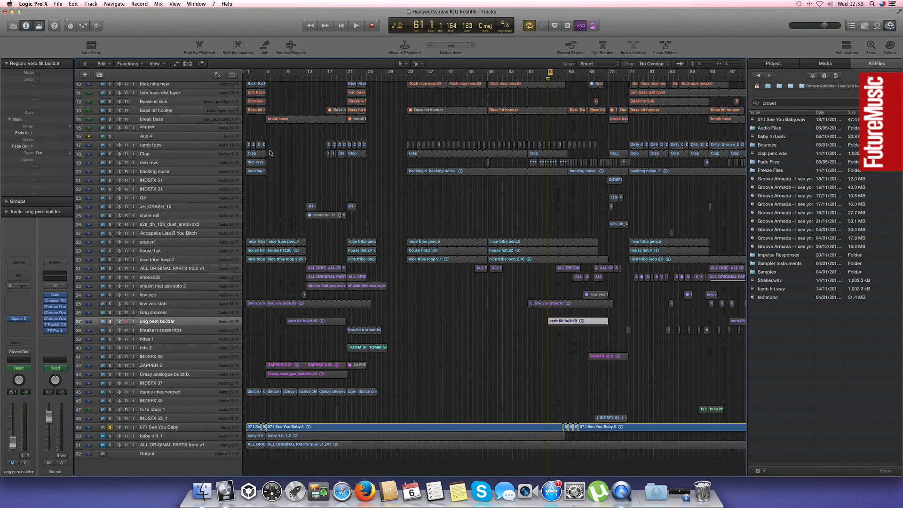
double_click(250, 79)
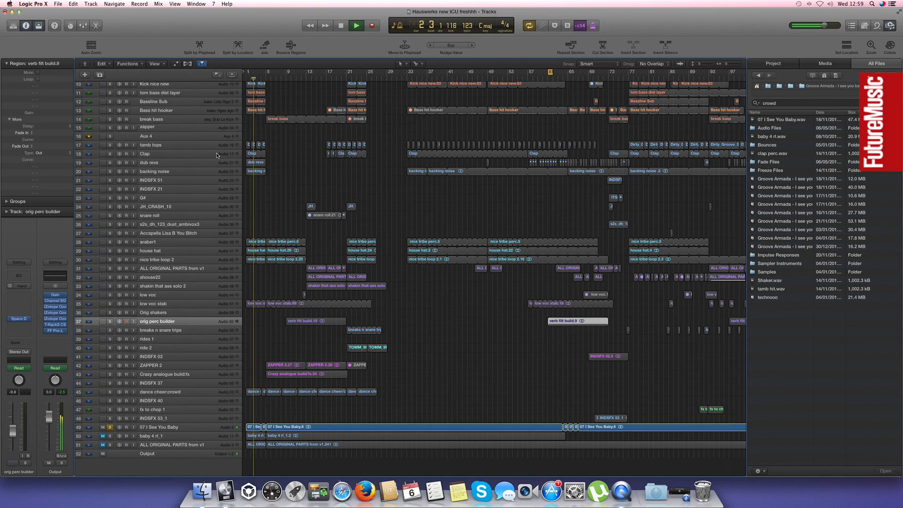
click(110, 427)
click(102, 427)
Turn off the cycle and look over the arrangement's layers from bar 61 onward to about bar 157
scroll(451, 135, right, 5)
drag(506, 72, 534, 75)
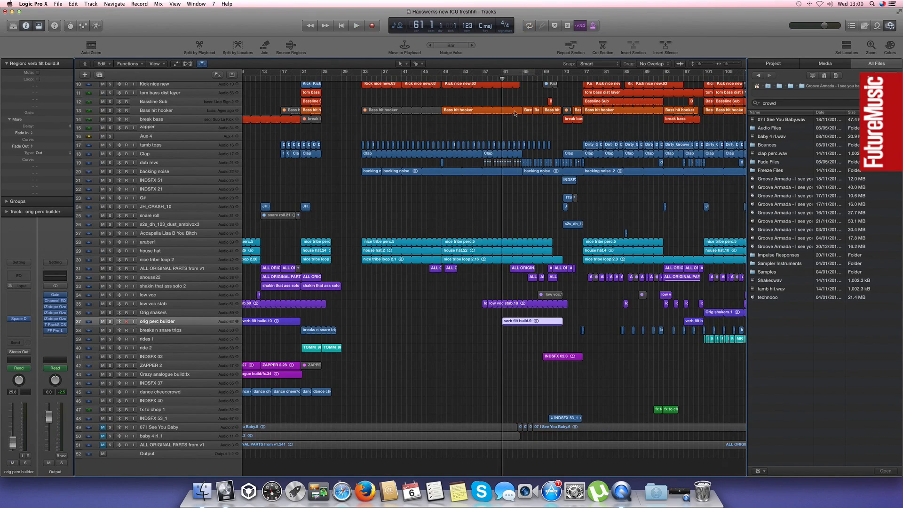
scroll(515, 113, right, 5)
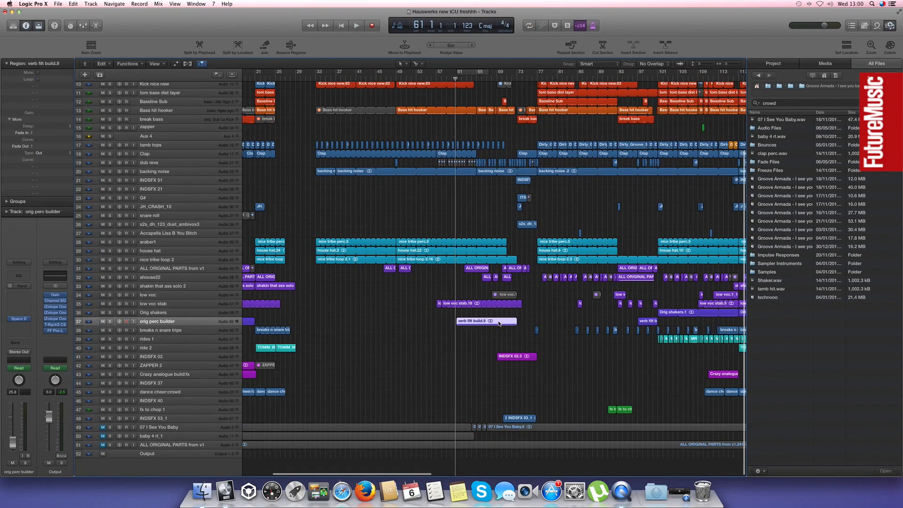
scroll(500, 323, right, 5)
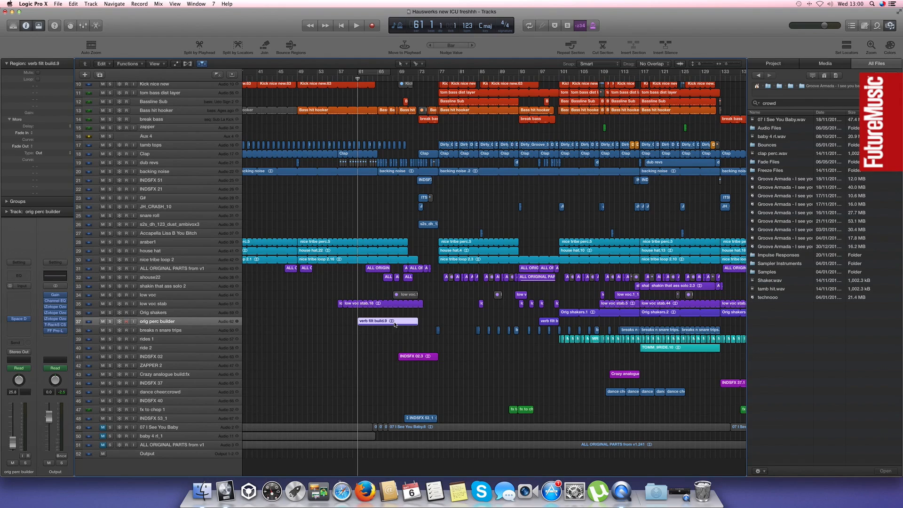
scroll(396, 324, right, 6)
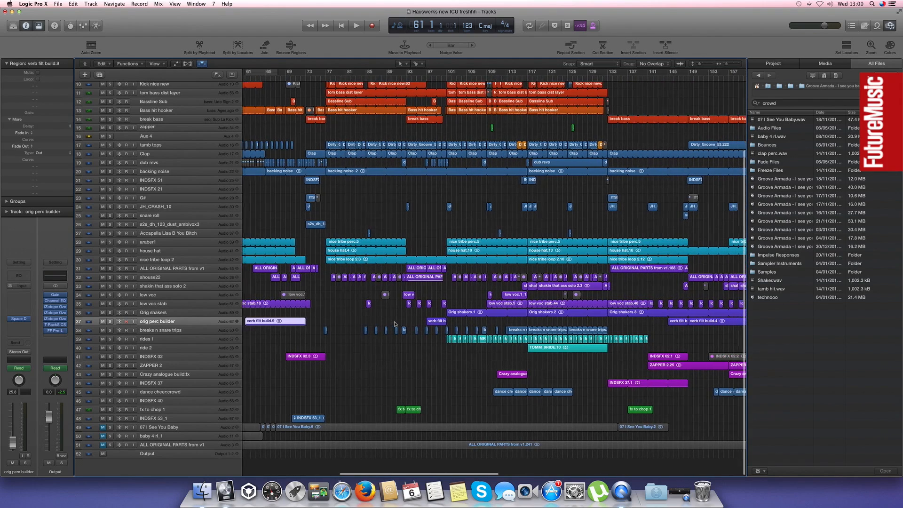
scroll(395, 324, right, 10)
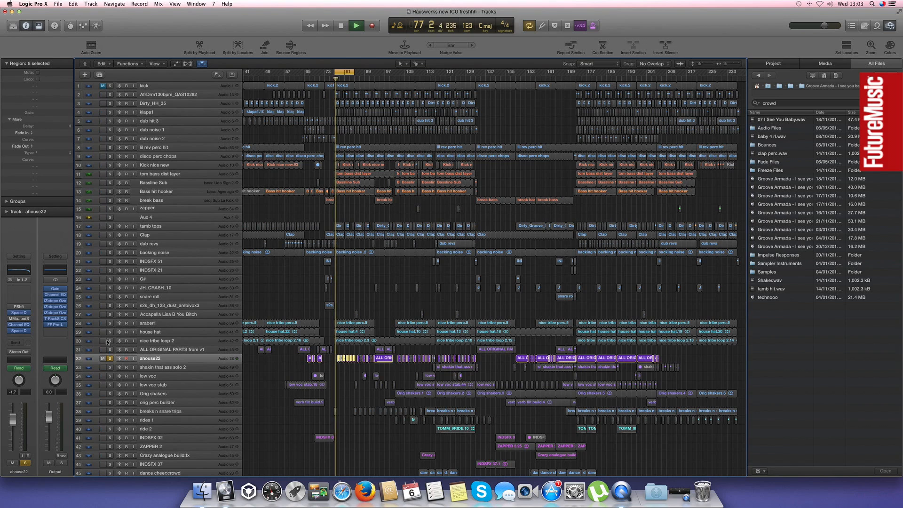
Play house hat and nice tribe loop 2 soloed with ahouse22 over bars 77 to 85, and clear the solos
click(110, 341)
click(109, 331)
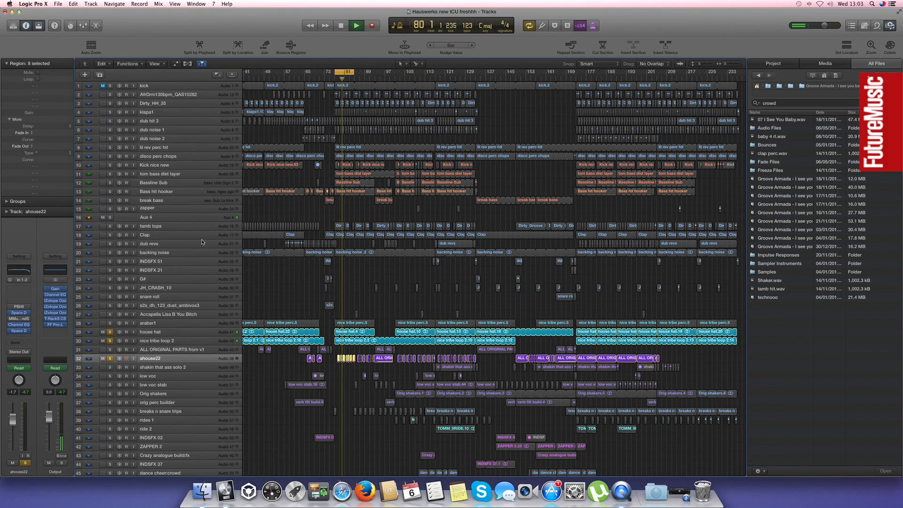
key(space)
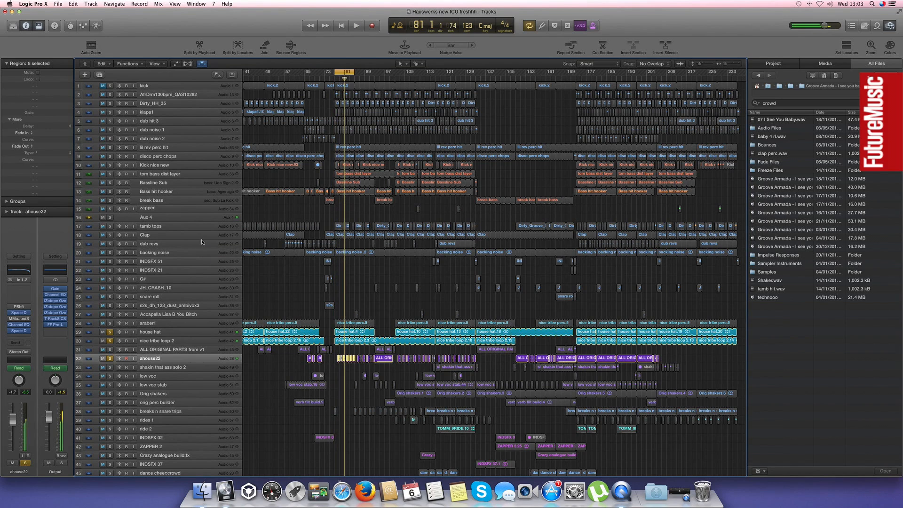
click(110, 342)
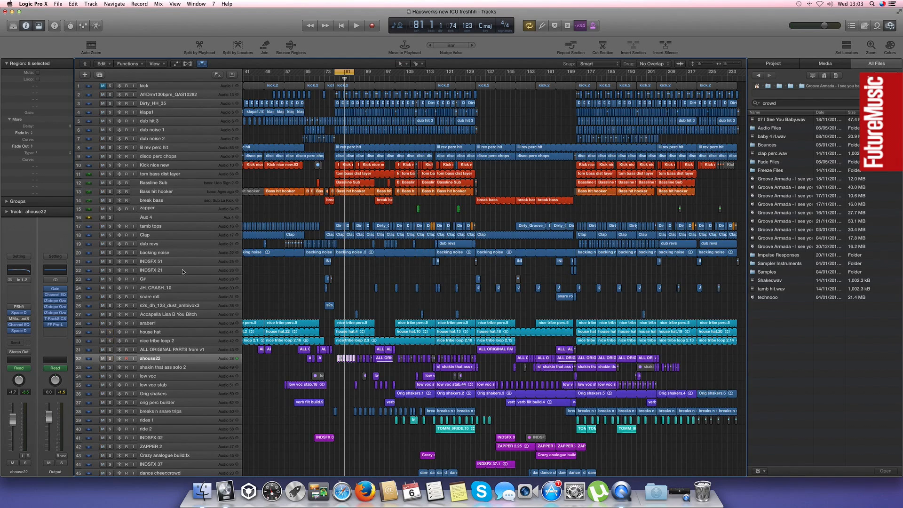
Select the Bassline Sub track and play the full arrangement up to about bar 94 with the timeline enlarged
click(168, 184)
key(space)
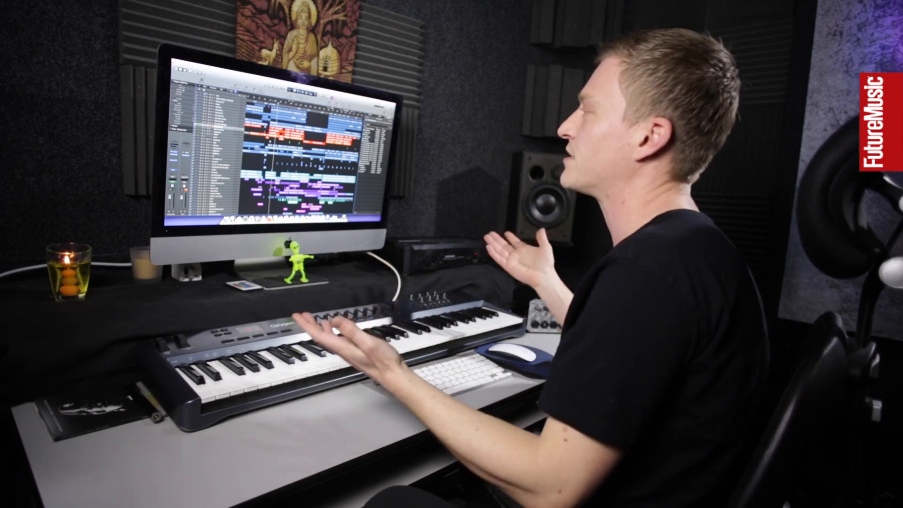
key(super+Left)
key(super+Left)
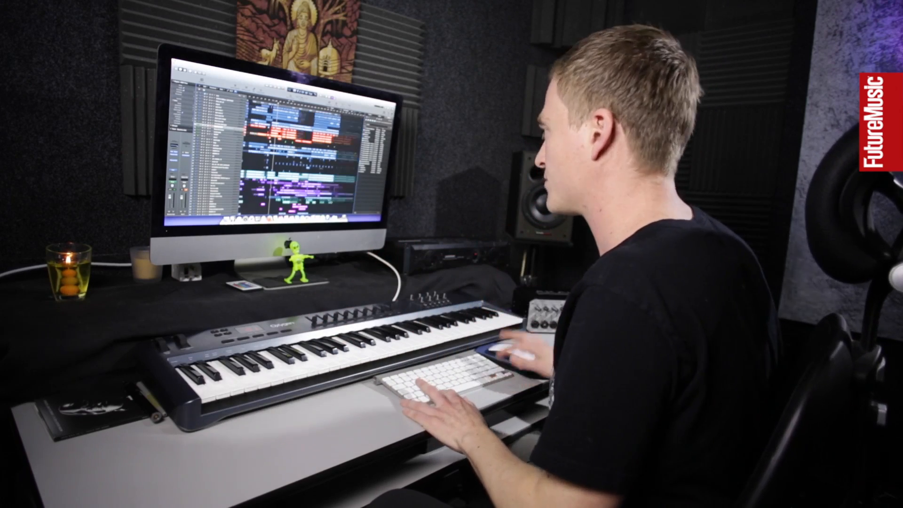
key(super+Right)
key(super+Right)
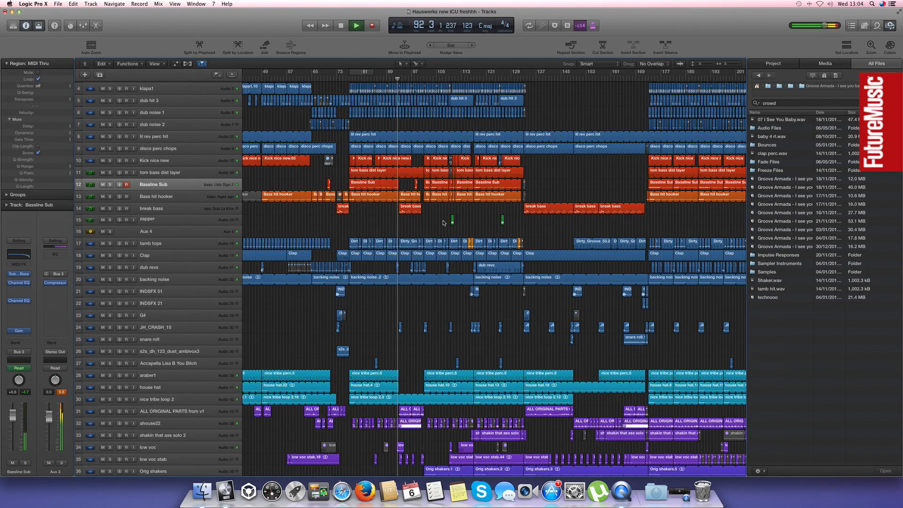
scroll(442, 226, down, 10)
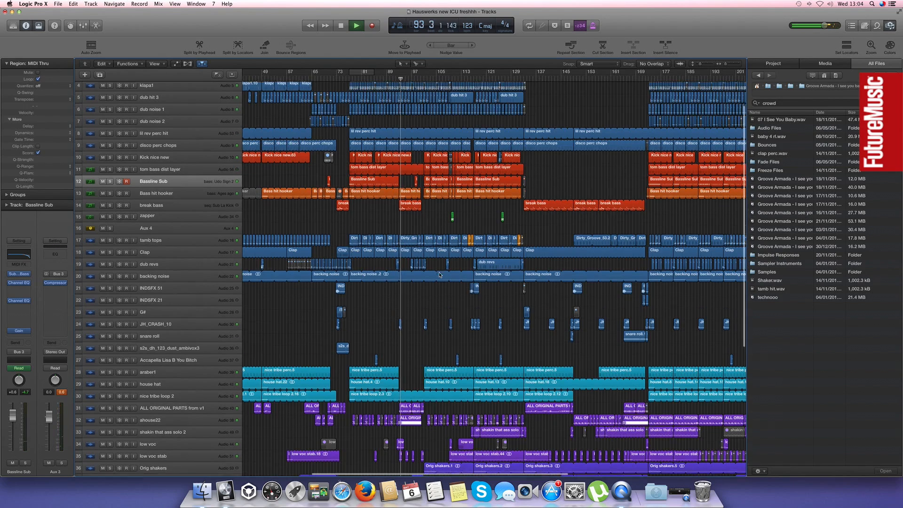
key(space)
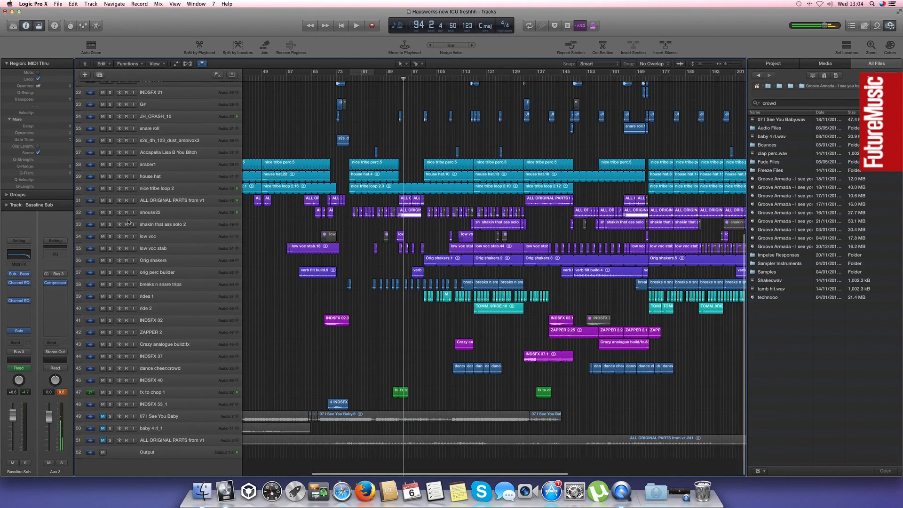
Solo ahouse22 and the upper ALL ORIGINAL PARTS from v1 track, and cycle their playback over bars 93 to 101
click(109, 213)
click(110, 200)
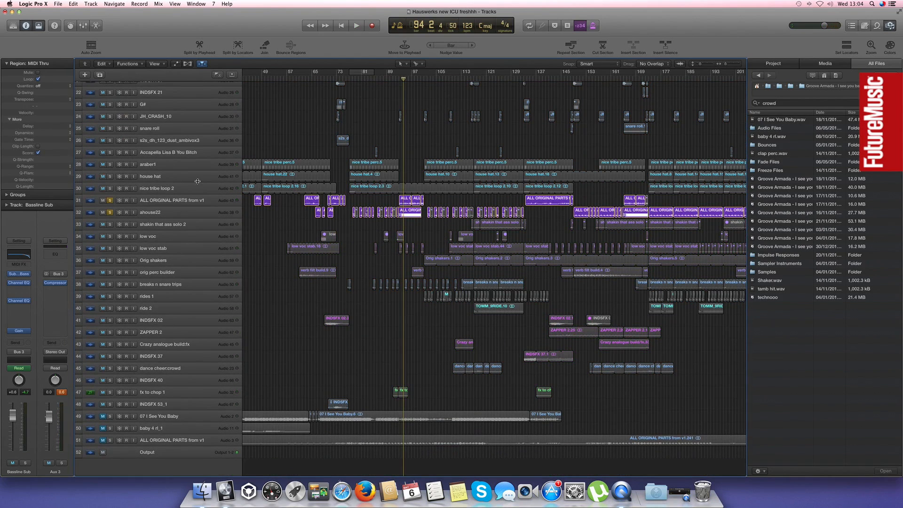
key(super+Right)
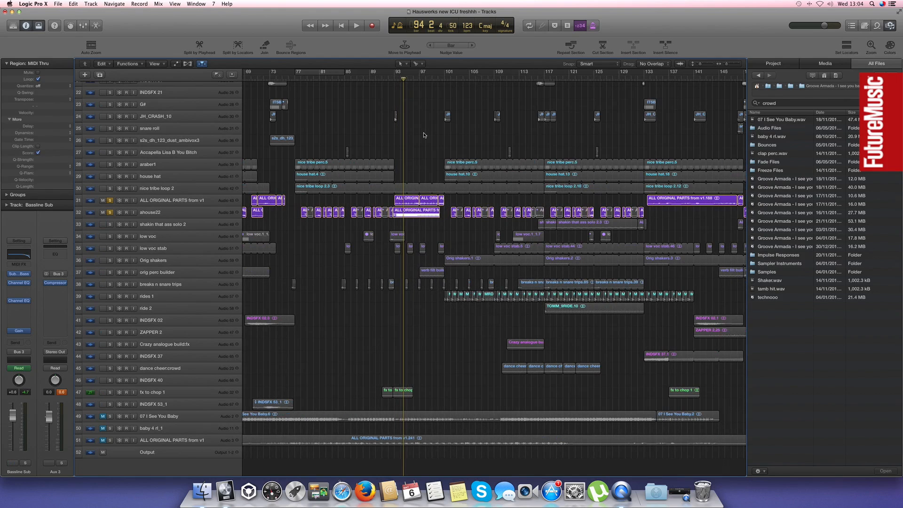
drag(396, 74, 443, 74)
key(space)
Audition ALL ORIGINAL PARTS from v1 without and with ahouse22, and clear both solos
click(109, 212)
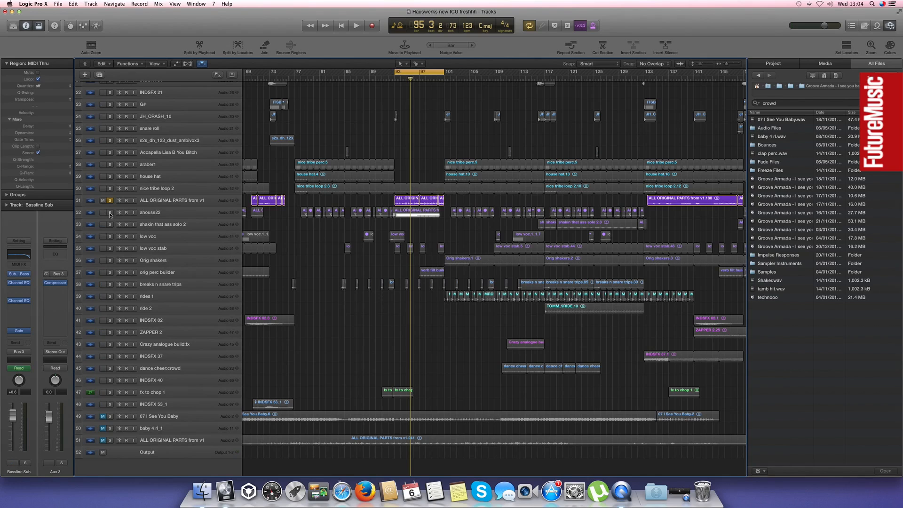
key(space)
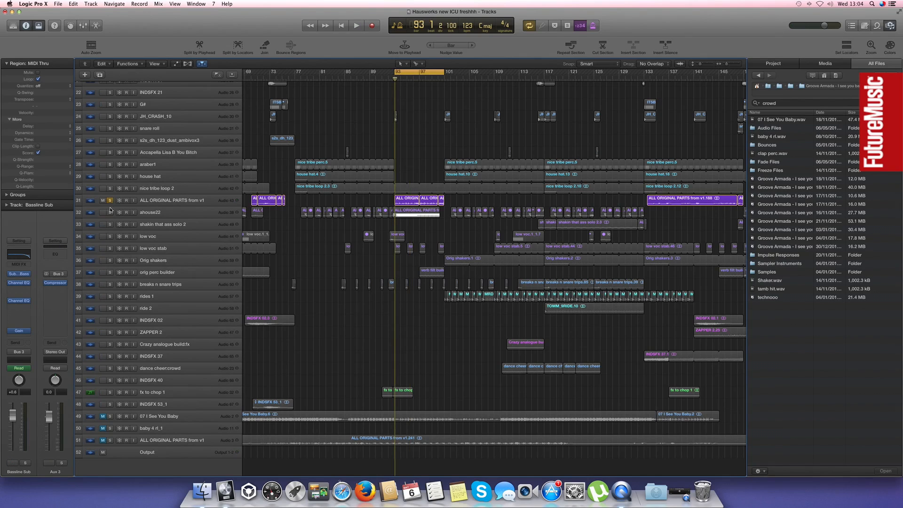
click(110, 212)
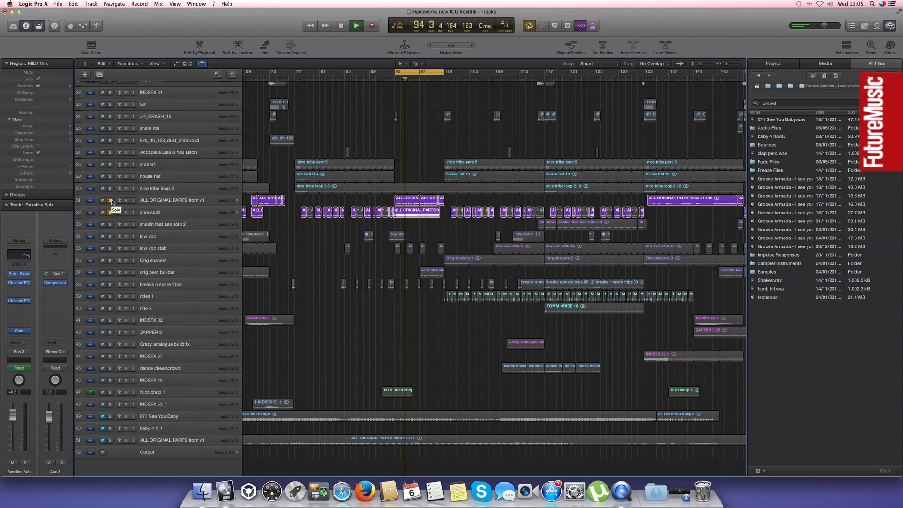
drag(110, 201, 110, 212)
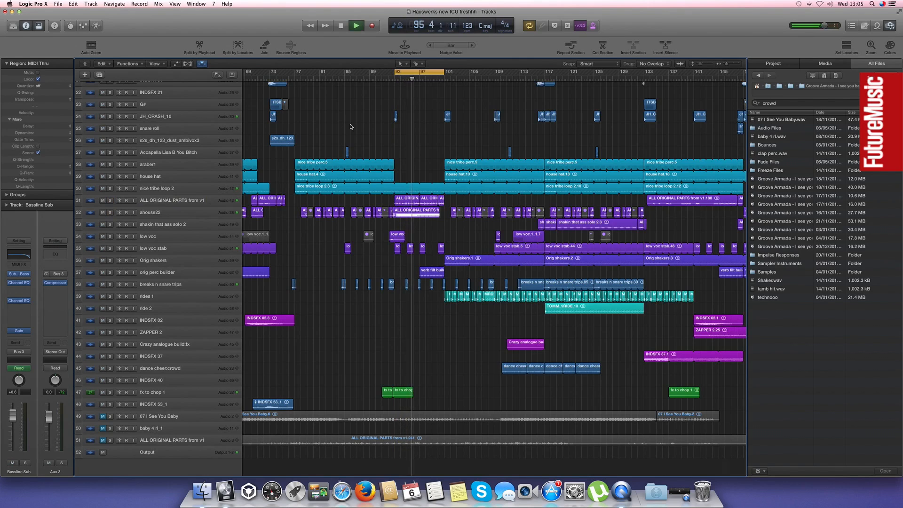
Turn off the cycle and follow the full mix through the orig perc builder region at bar 97 to about bar 103
click(410, 73)
scroll(429, 141, right, 5)
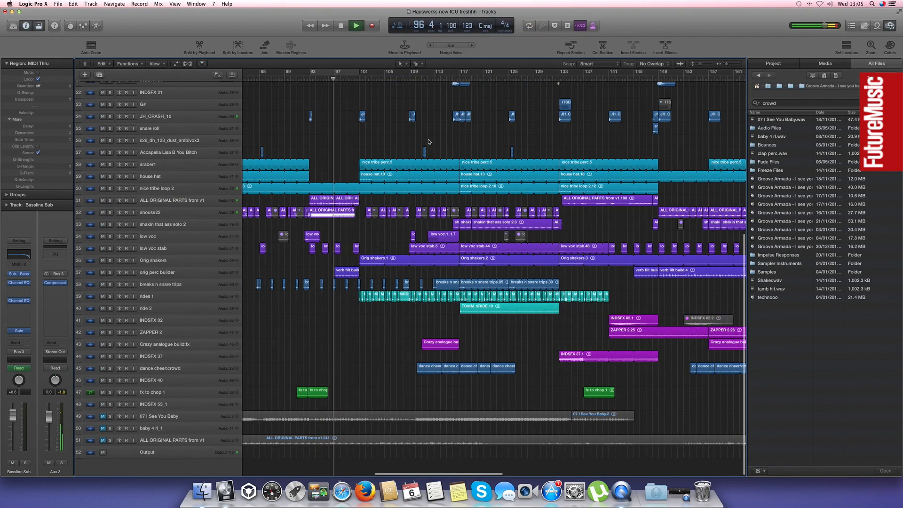
scroll(357, 141, left, 2)
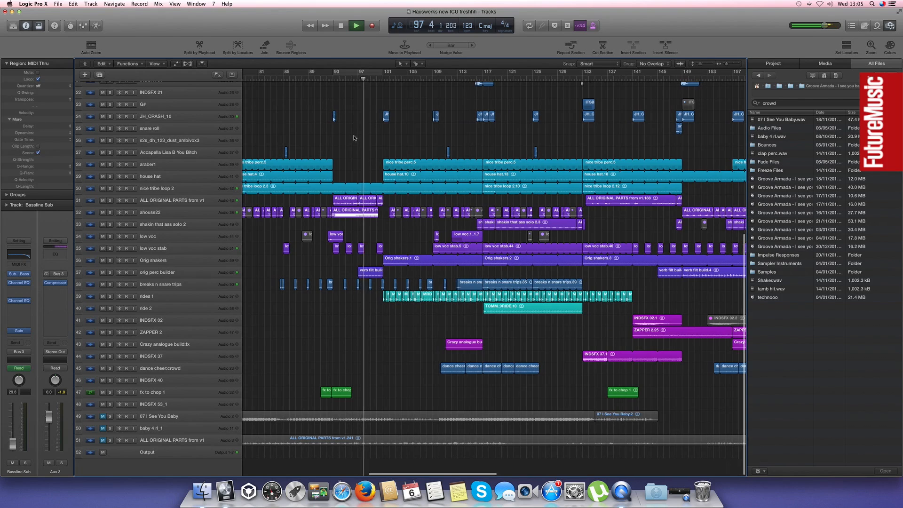
click(368, 273)
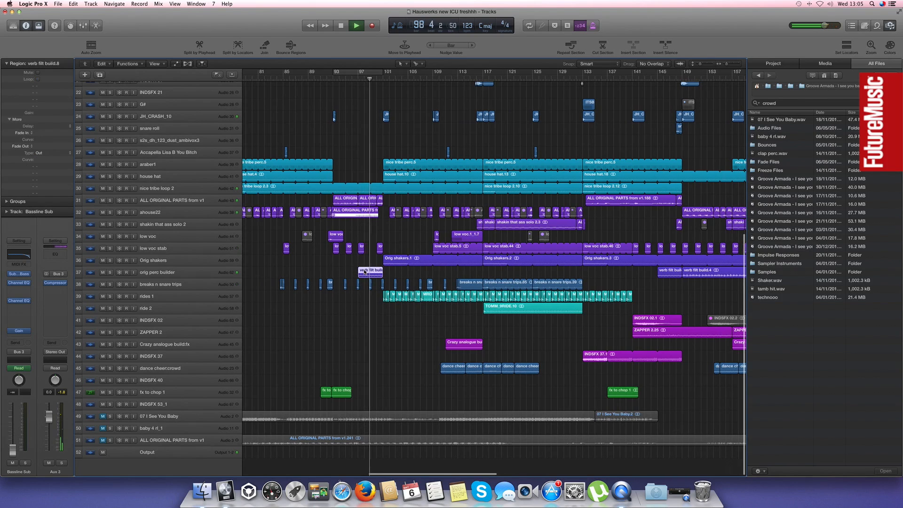
scroll(356, 237, up, 1)
scroll(355, 236, up, 5)
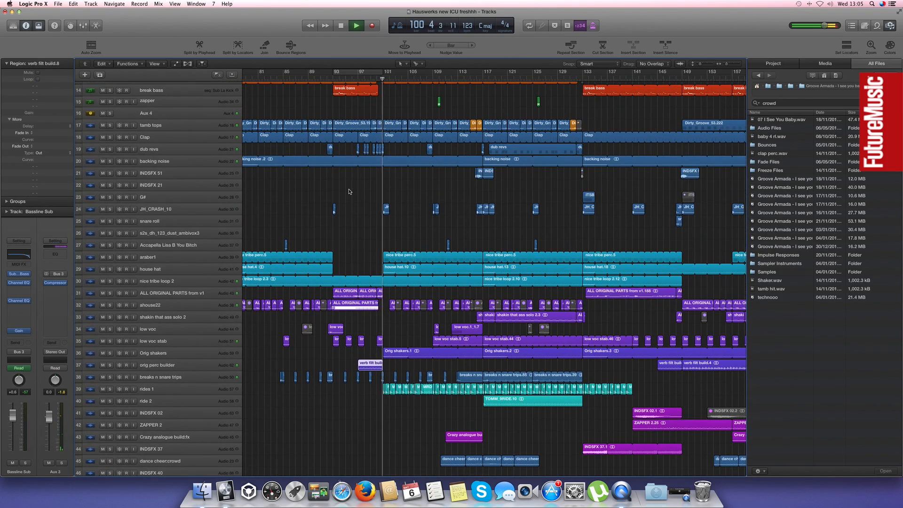
scroll(309, 183, up, 8)
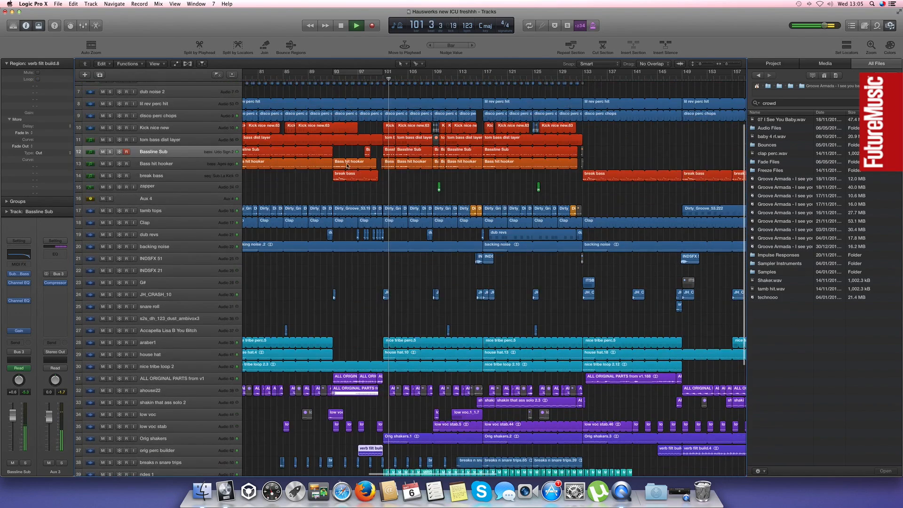
click(334, 235)
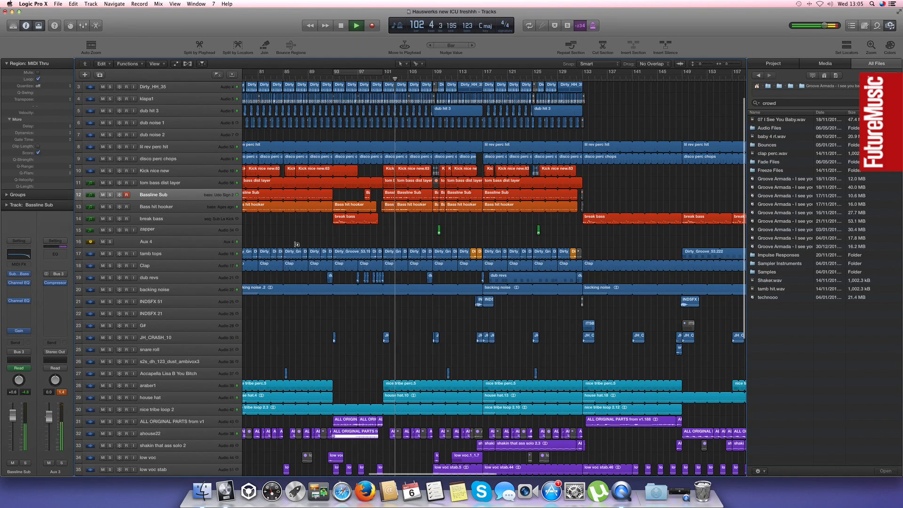
scroll(335, 235, down, 4)
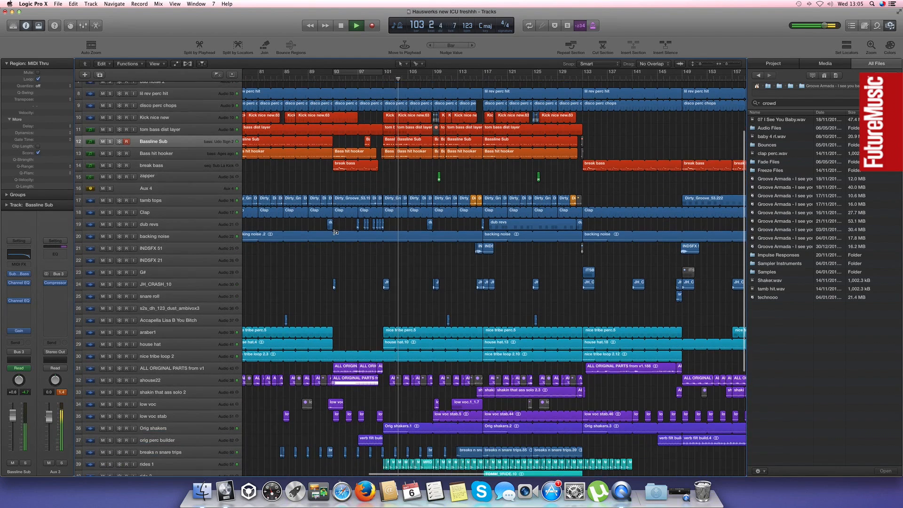
Turn the cycle back on over bars 93 to 101 and examine the ahouse22 vocal region there with taller tracks
click(338, 73)
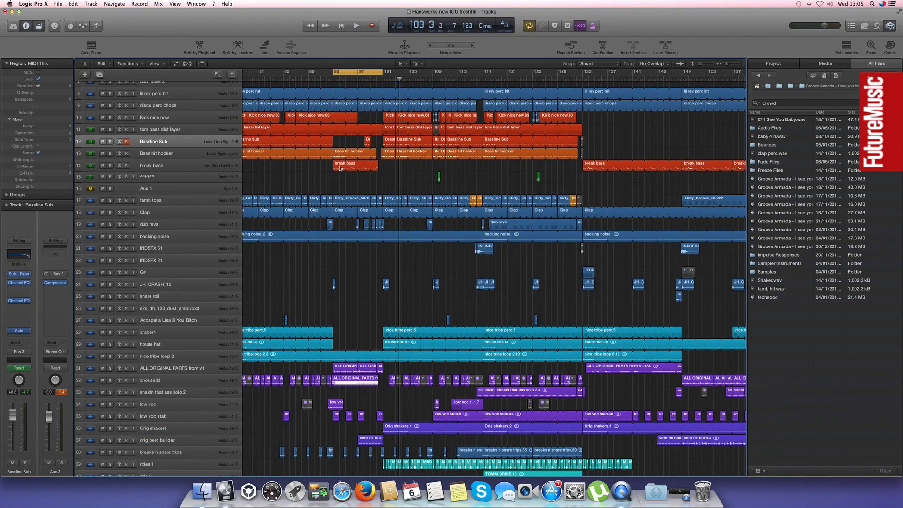
scroll(356, 348, down, 4)
drag(378, 332, 354, 337)
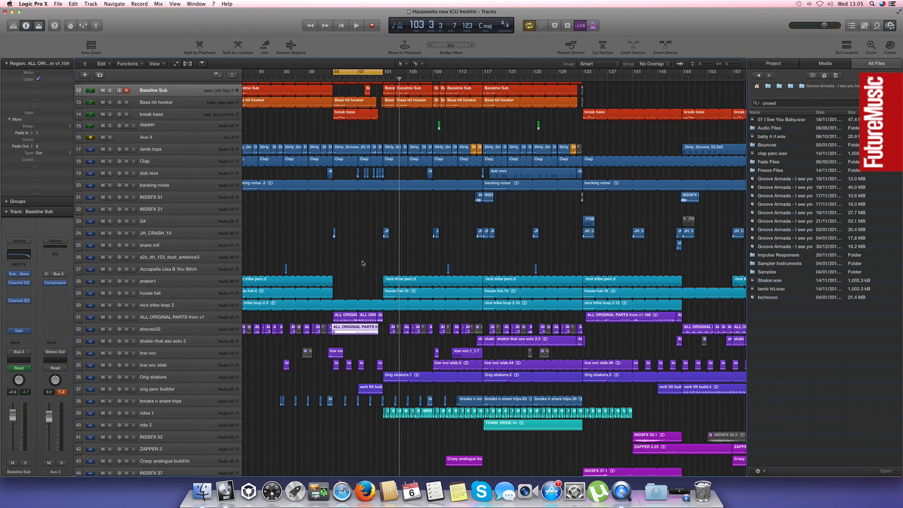
click(358, 172)
key(super+Down)
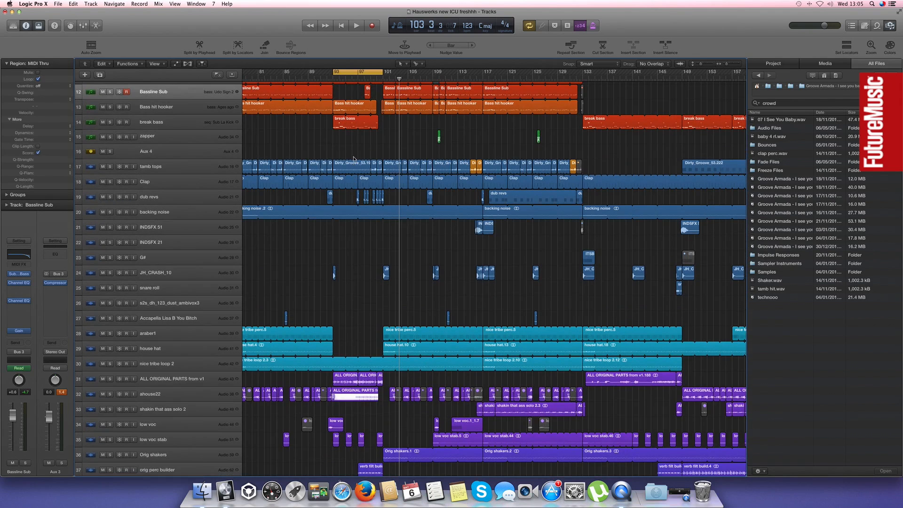
Set the cycle range to bars 101 to 109 and play the rides 1 track soloed within it
click(362, 72)
drag(384, 74, 432, 74)
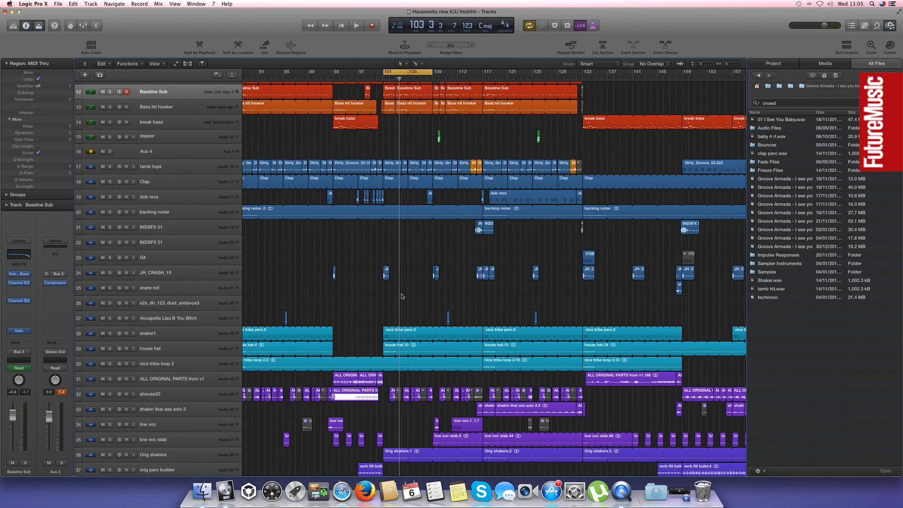
scroll(408, 293, down, 2)
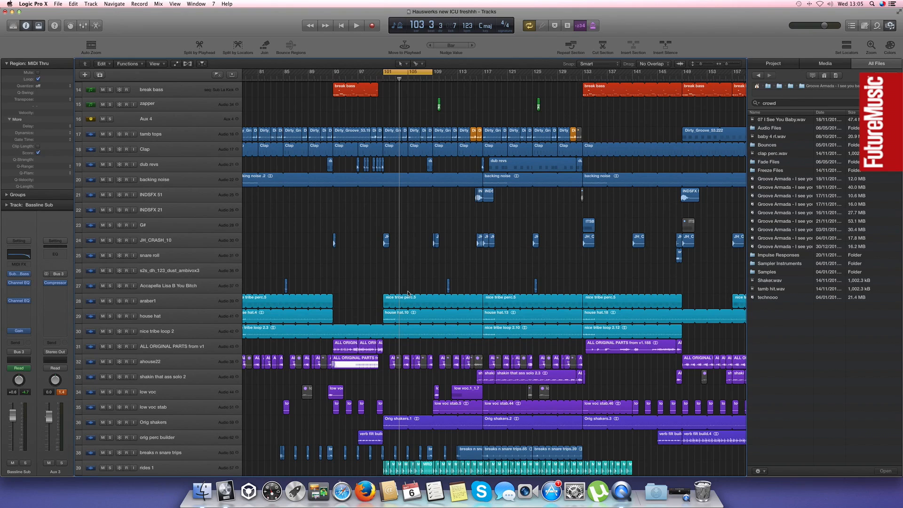
scroll(404, 270, down, 6)
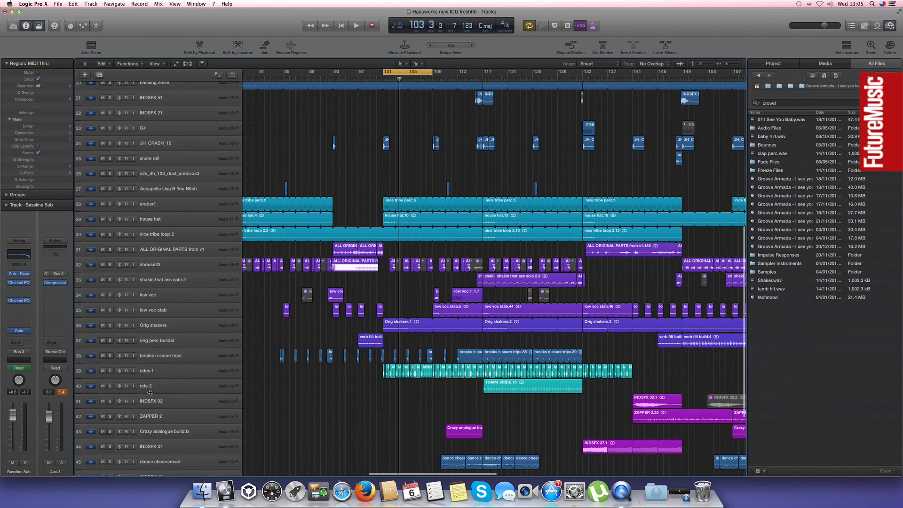
click(166, 372)
click(110, 371)
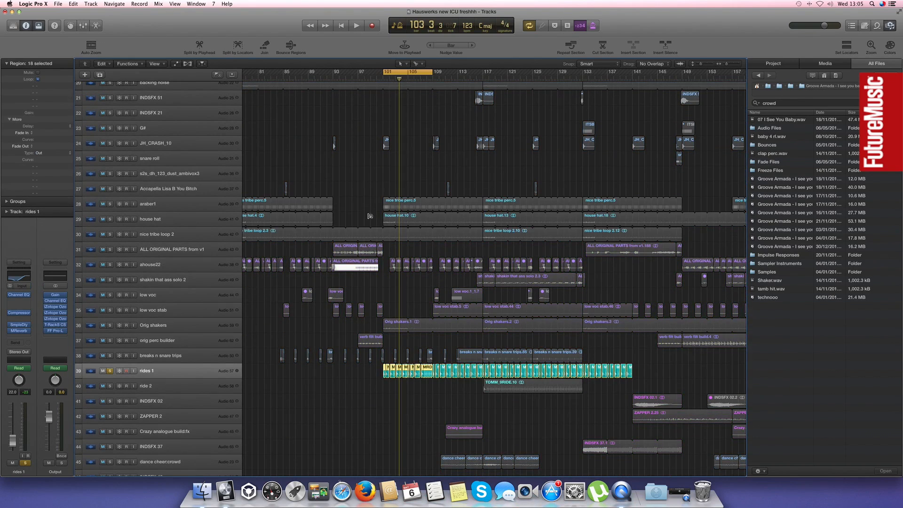
key(space)
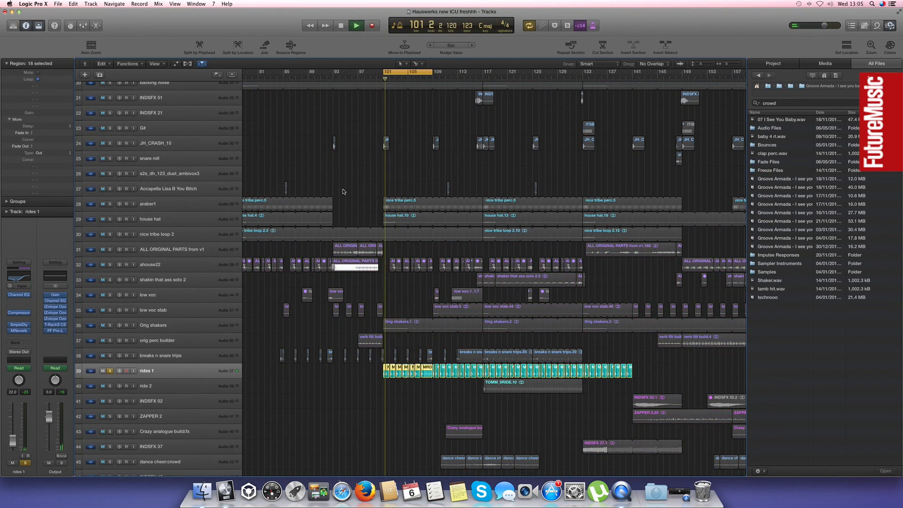
Audition the soloed rides 1 regions repeatedly from bar 101 with the regions enlarged
click(364, 405)
key(super+Right)
key(super+Right)
key(super+Right)
key(super+Right)
key(super+Right)
key(super+Right)
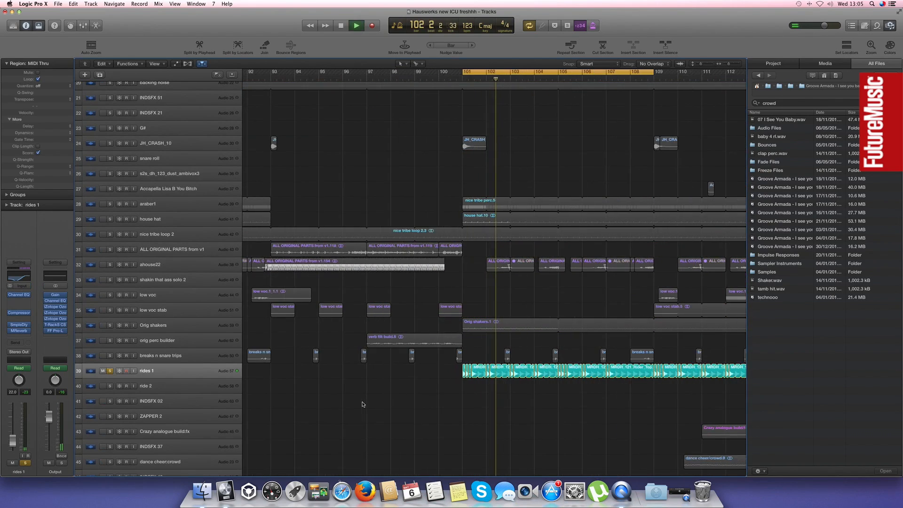
key(space)
scroll(330, 374, left, 3)
key(space)
click(191, 372)
key(space)
key(super+Left)
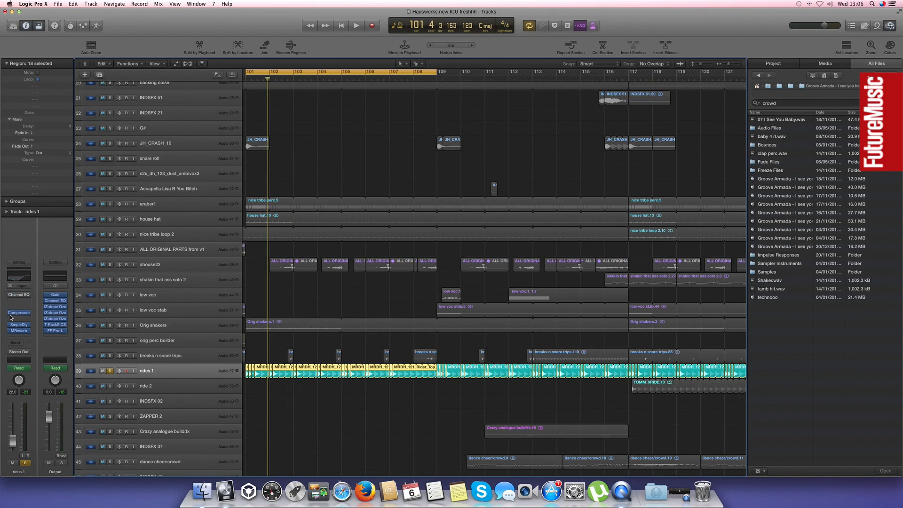
key(space)
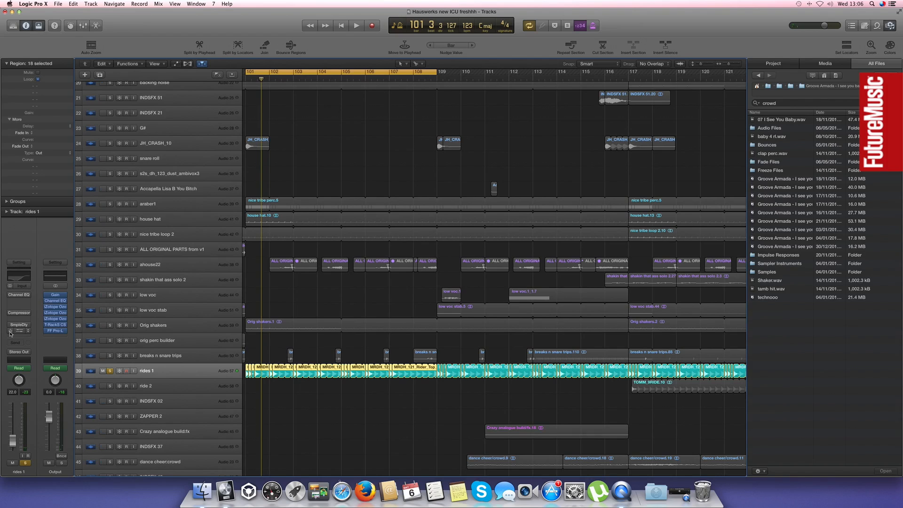
Inspect the Channel EQ and Sample Delay settings on rides 1, and close both plug-in windows
click(21, 297)
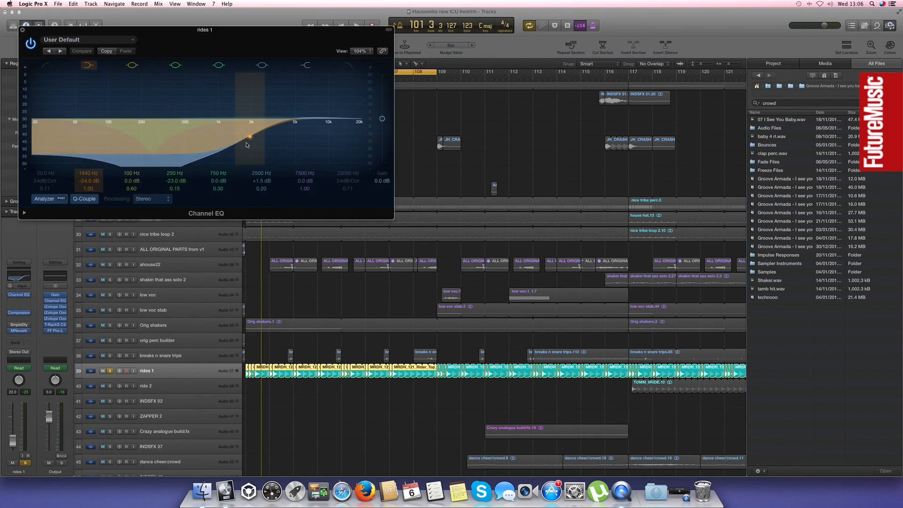
click(22, 31)
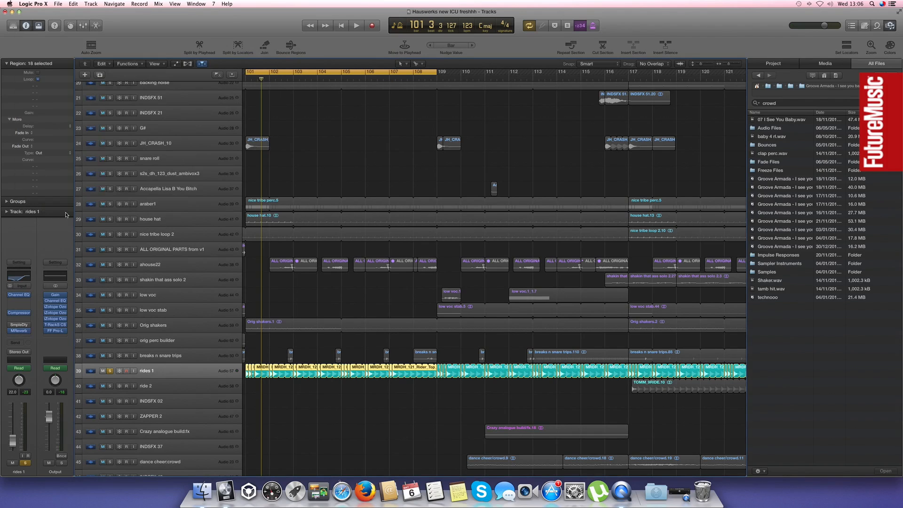
click(19, 325)
key(space)
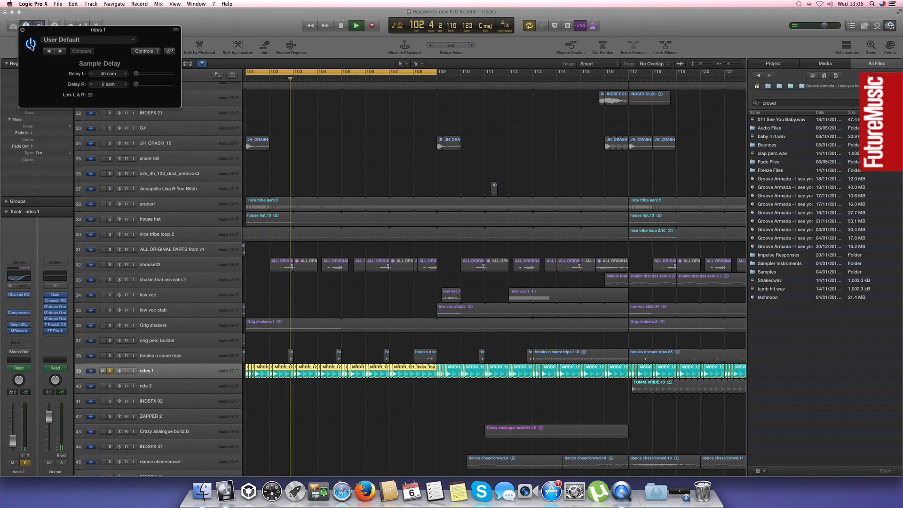
click(22, 29)
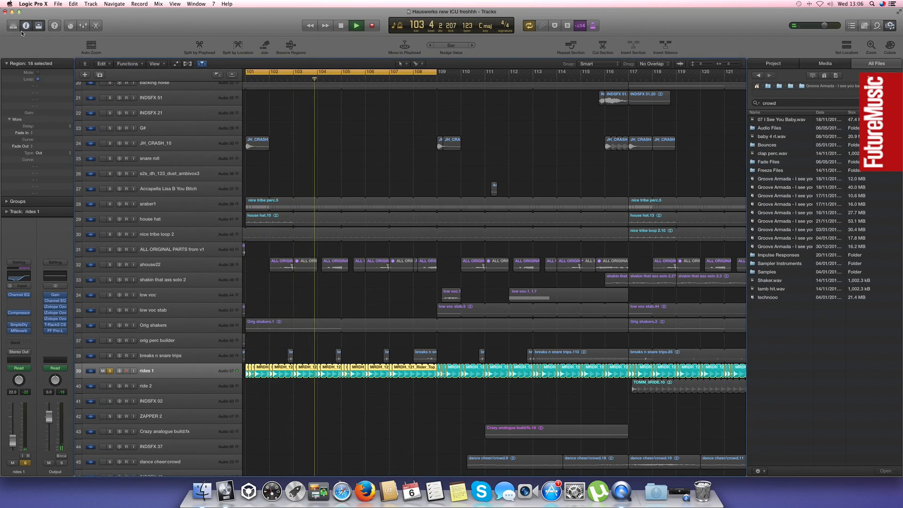
Stop playback, clear the rides 1 solo and leave the track unmuted with its regions deselected
click(103, 371)
key(space)
click(102, 371)
click(109, 371)
click(284, 179)
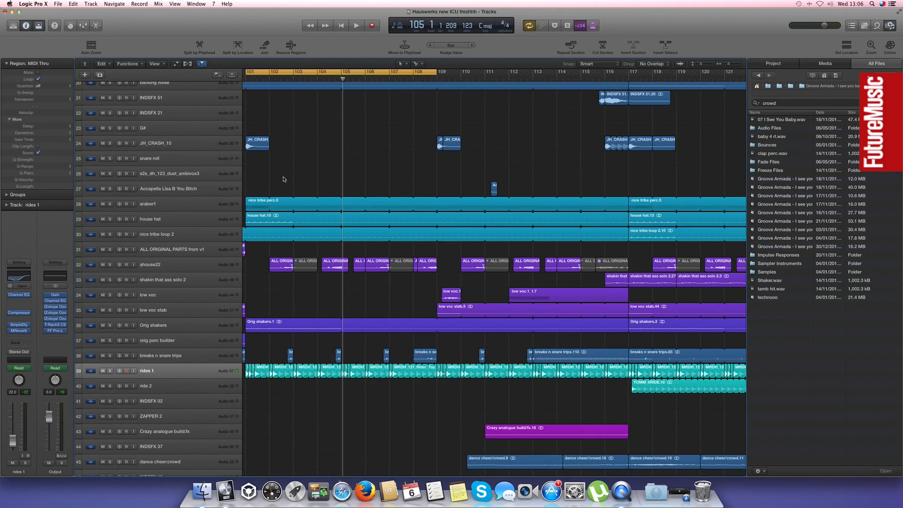
Turn off the cycle and follow the full mix from shortly before bar 97 across the wider arrangement
key(super+Left)
key(super+Left)
double_click(251, 78)
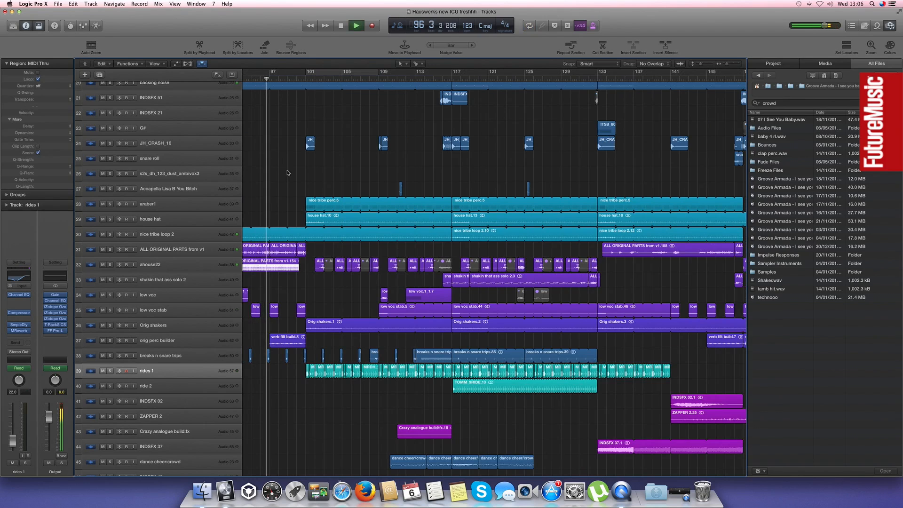
key(super+Left)
key(super+Left)
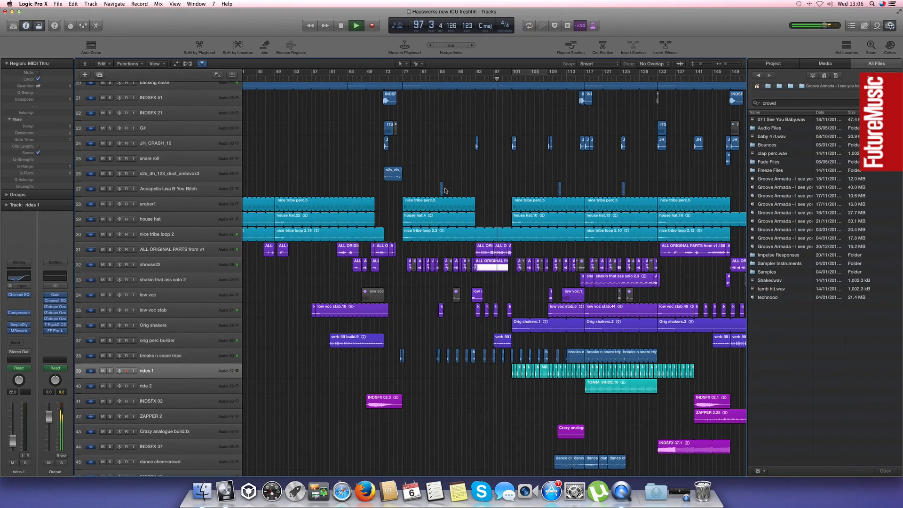
scroll(445, 190, right, 5)
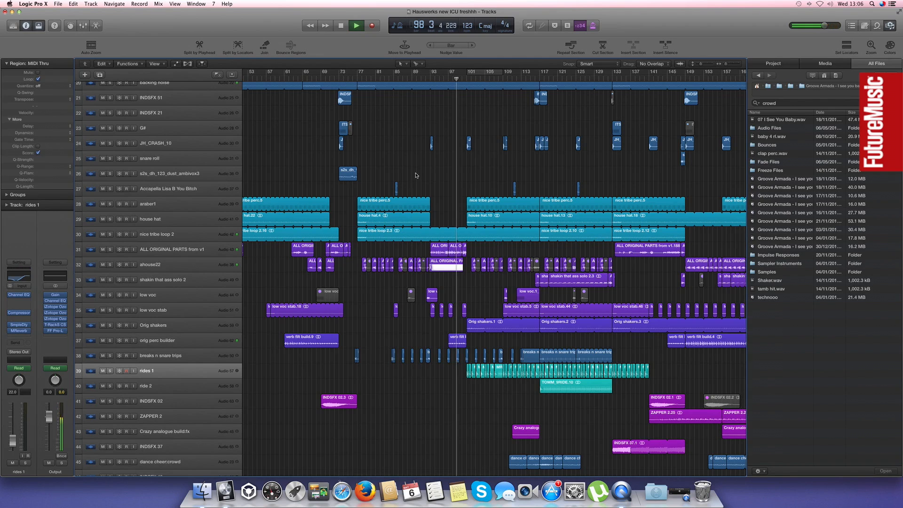
scroll(416, 175, right, 6)
scroll(415, 175, right, 6)
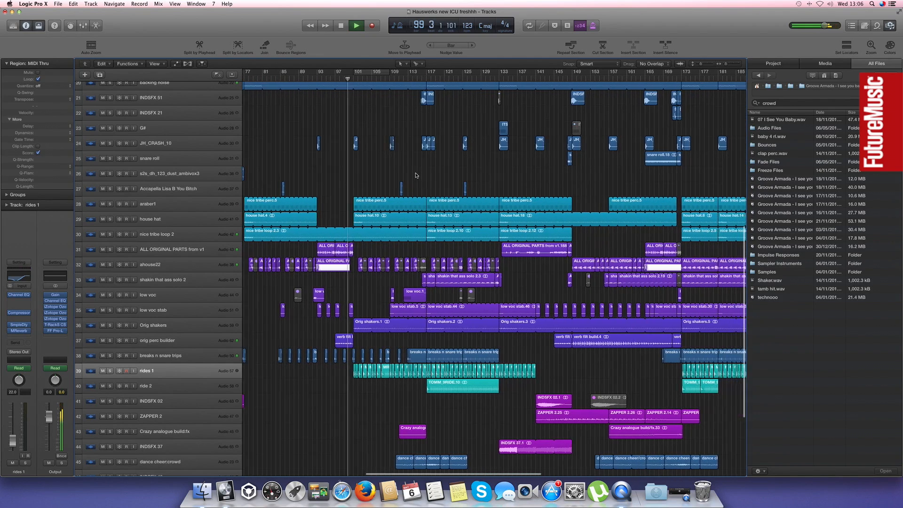
scroll(416, 175, down, 5)
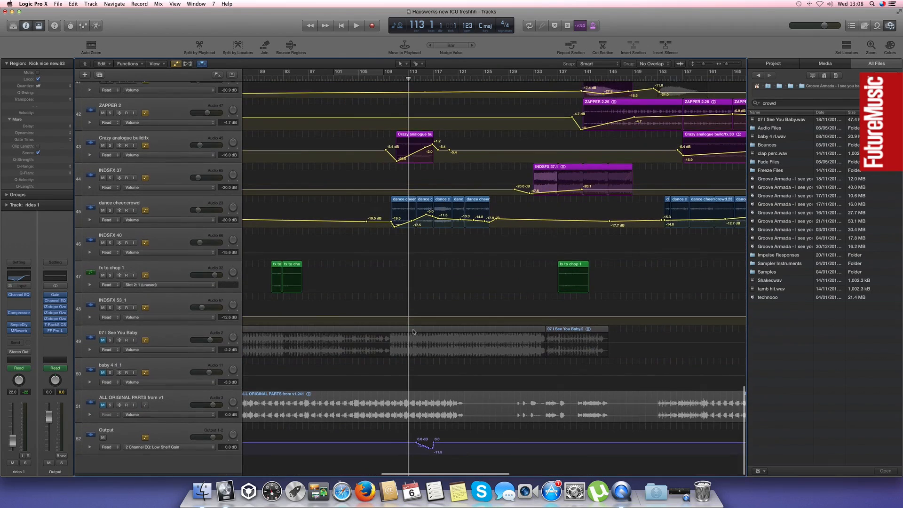
Open the Channel EQ on the Output track, watch its automated low shelf during playback around bar 117, and close it
scroll(189, 412, up, 1)
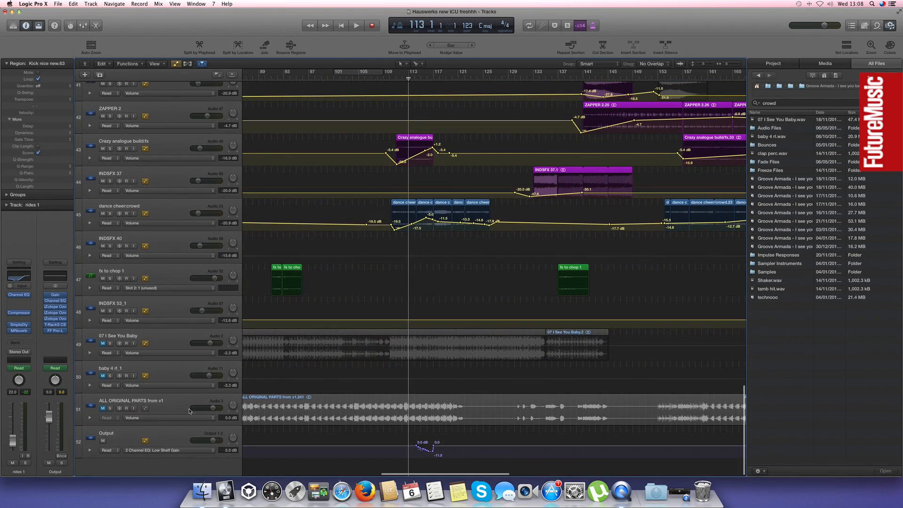
click(165, 435)
click(28, 318)
click(31, 318)
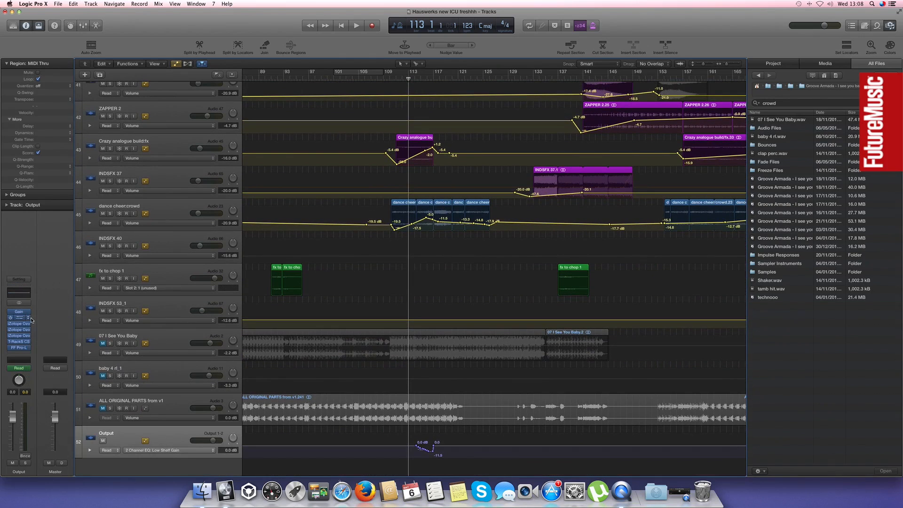
click(21, 318)
drag(253, 30, 197, 67)
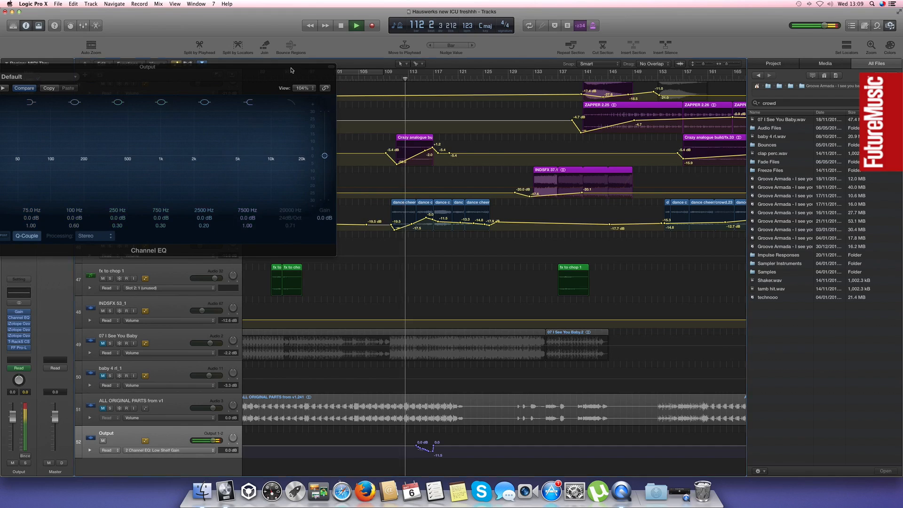
drag(288, 68, 372, 103)
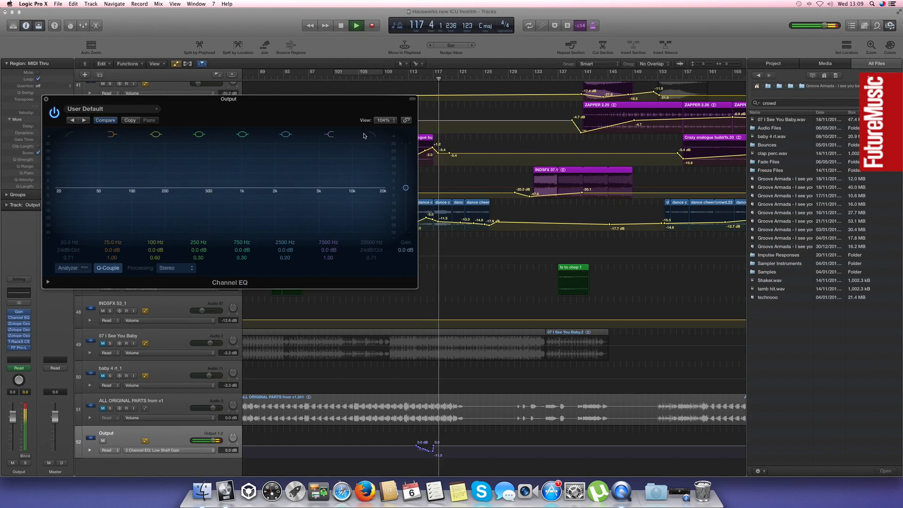
click(45, 99)
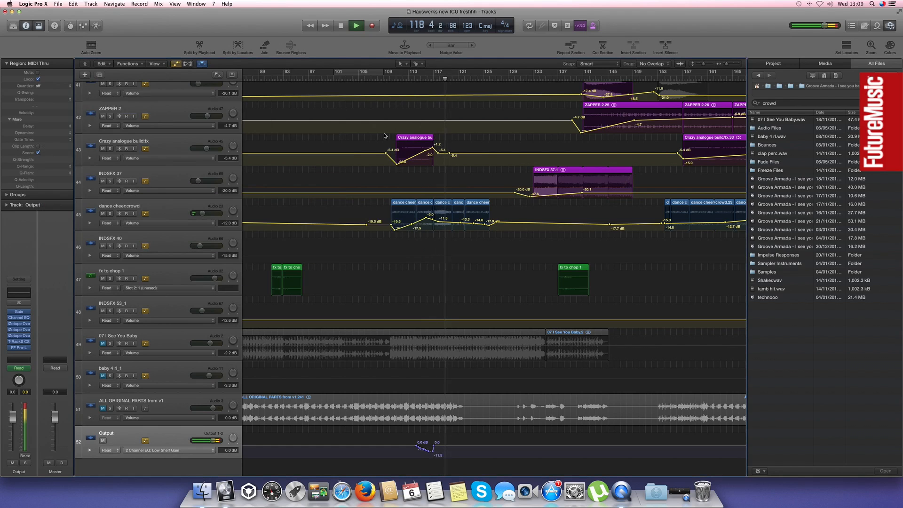
Survey the whole arrangement and hide the automation on the tracks
key(z)
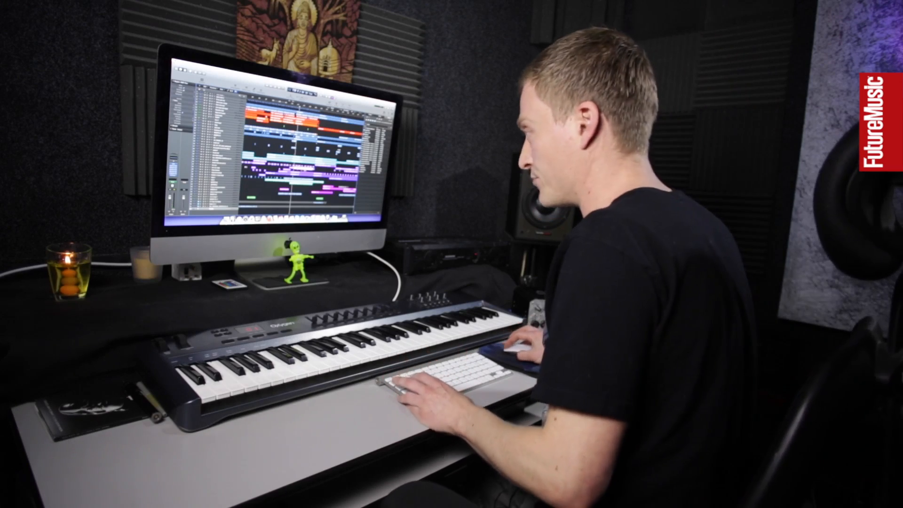
key(z)
key(a)
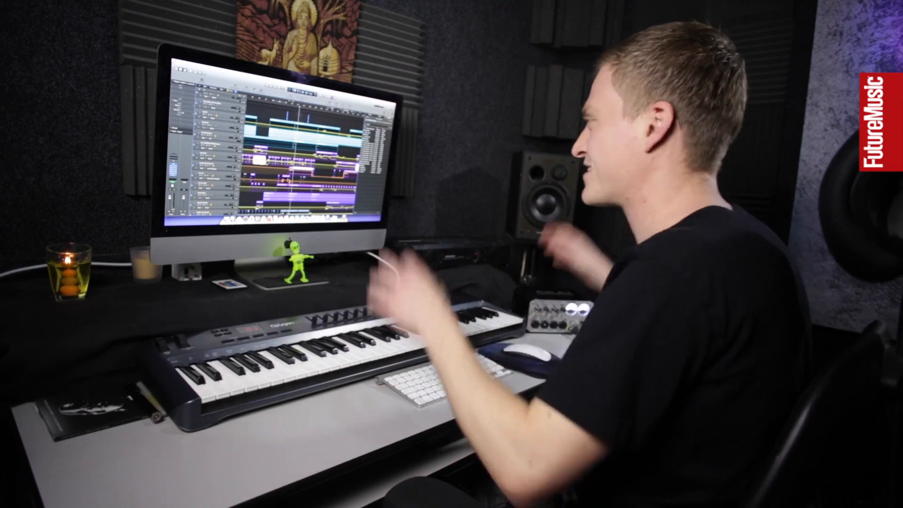
scroll(301, 159, up, 3)
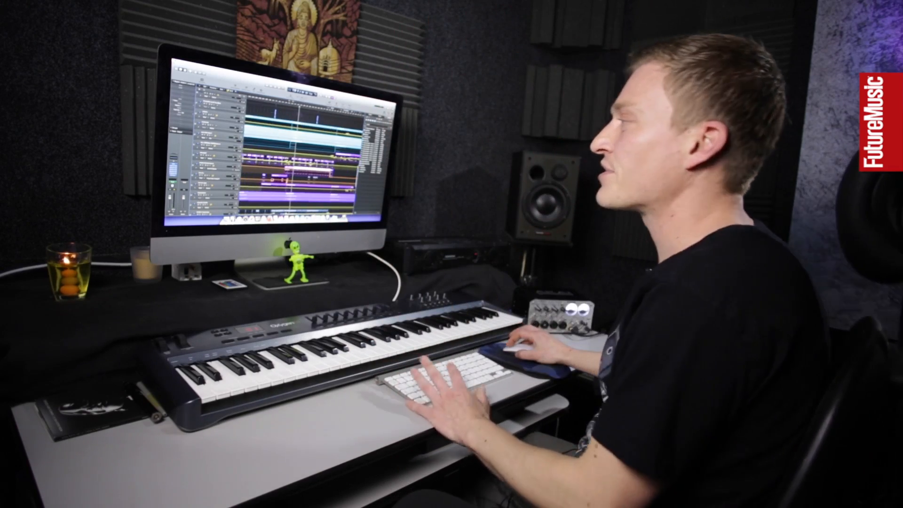
scroll(301, 160, down, 3)
scroll(294, 172, down, 10)
key(a)
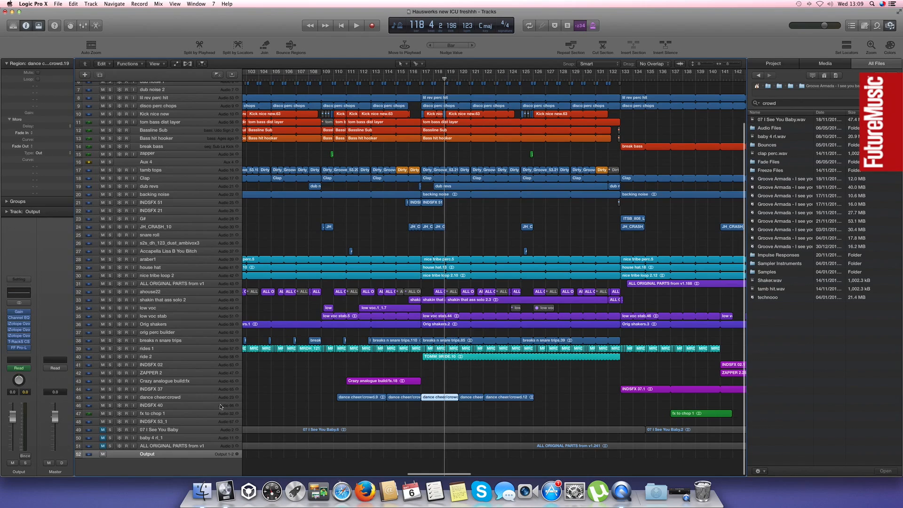
Solo the dance cheer:crowd track with taller tracks and audition its regions from bar 116
click(170, 398)
key(super+Down)
key(super+Down)
key(super+Down)
key(super+Down)
key(super+Down)
key(super+Down)
key(super+Down)
key(super+Down)
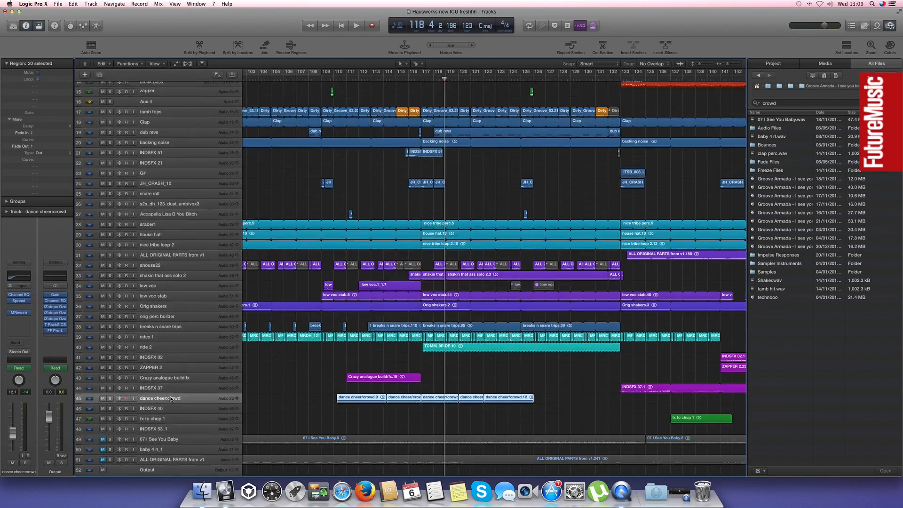
key(super+Down)
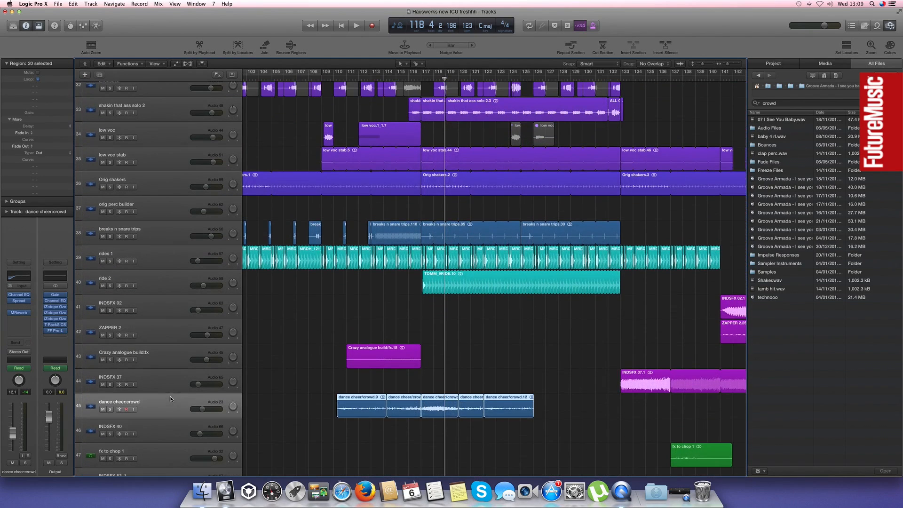
click(110, 409)
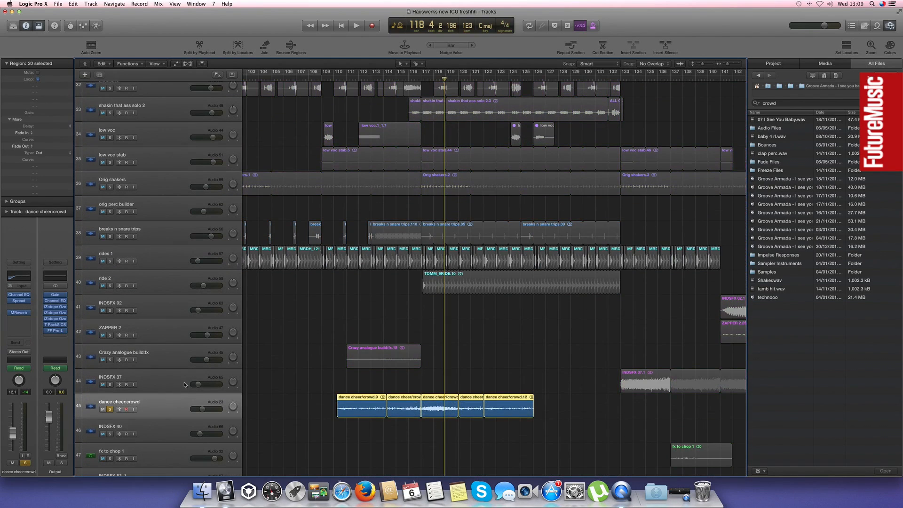
click(409, 80)
key(space)
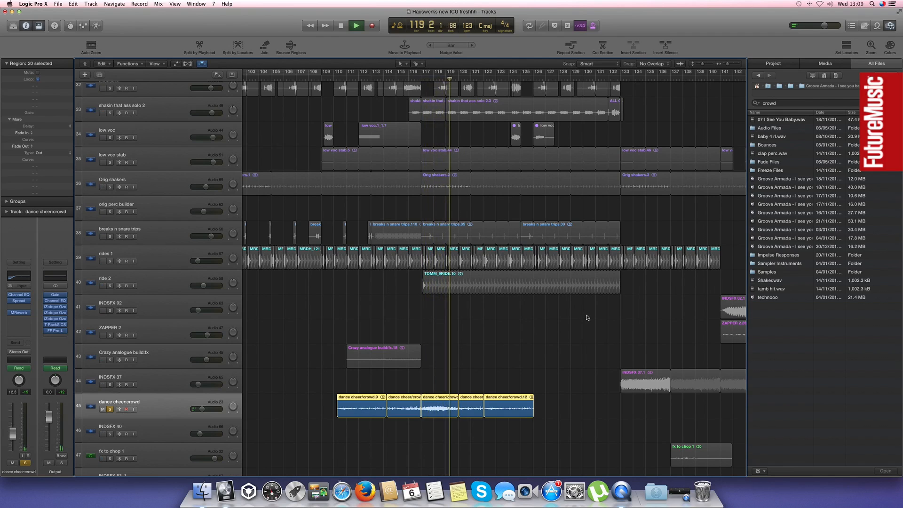
click(385, 317)
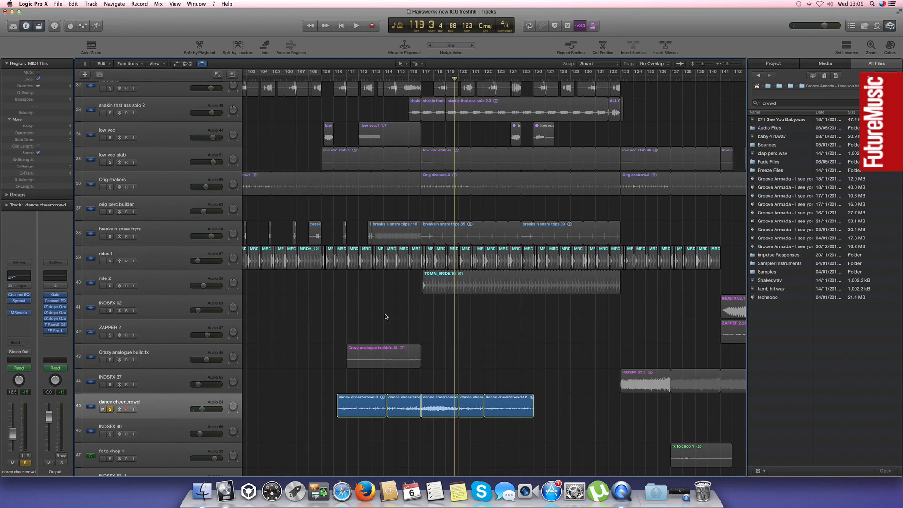
Clear the dance cheer:crowd solo and play the full mix from bar 113 through its crowd regions
key(super+Left)
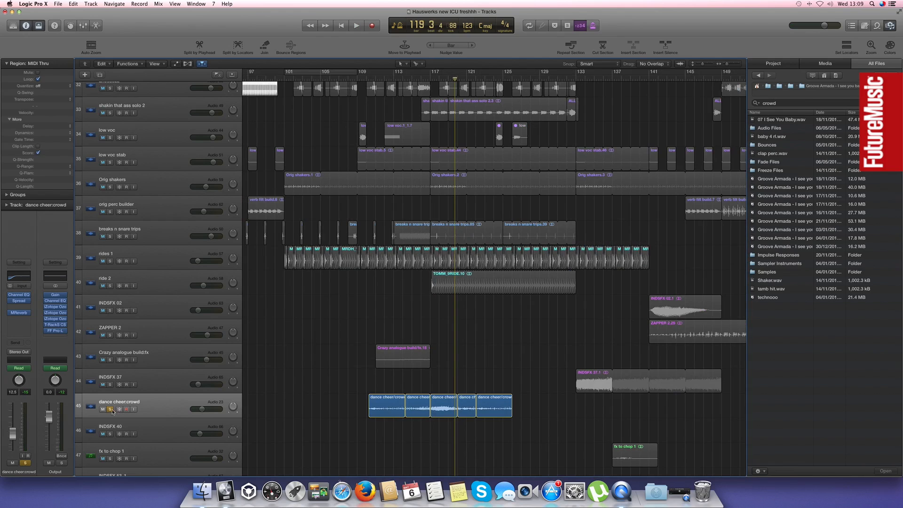
click(111, 409)
click(395, 79)
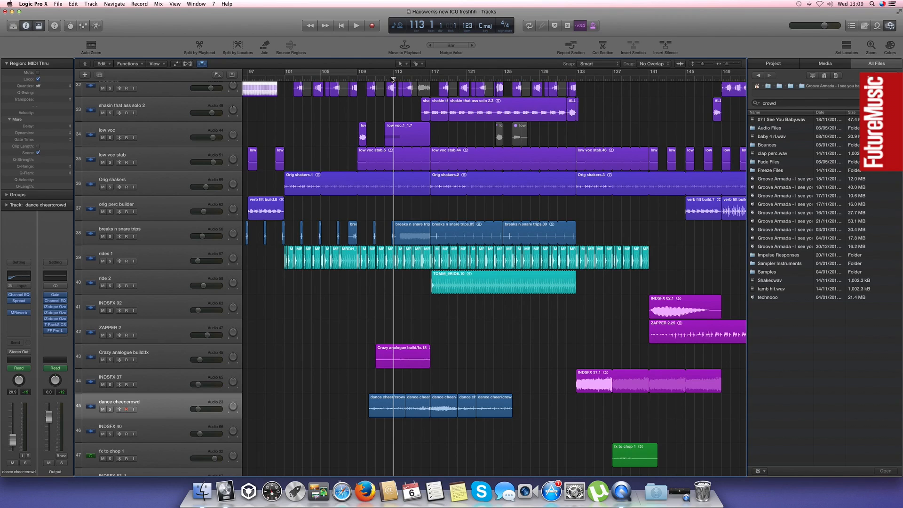
key(space)
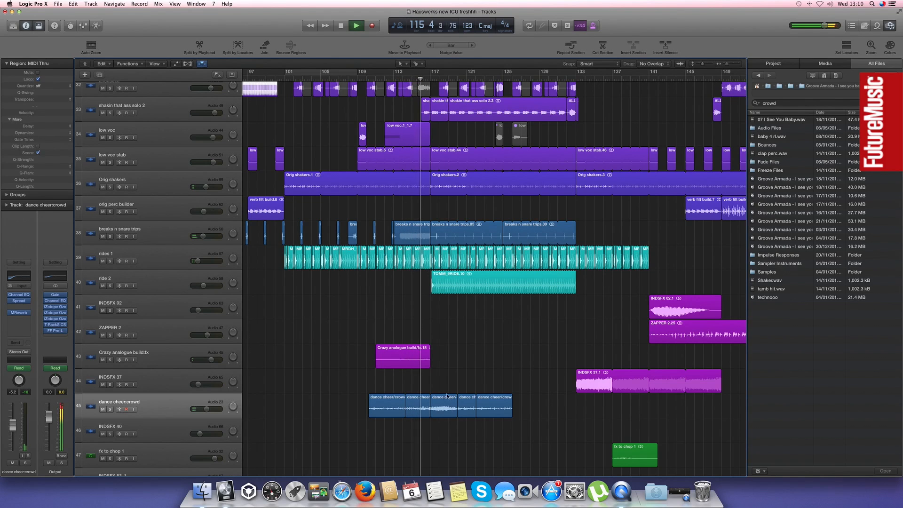
click(445, 397)
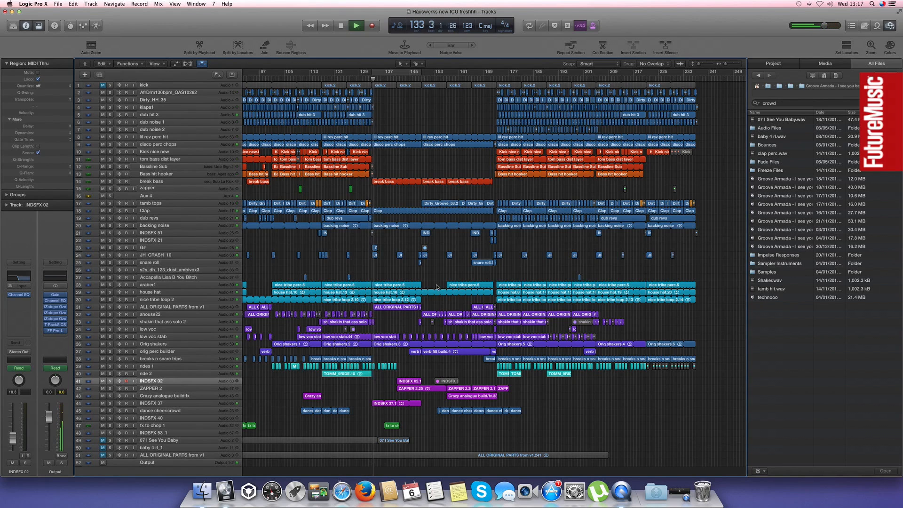
Solo the break bass track from about bar 136 during playback and return to the full mix
scroll(406, 262, down, 1)
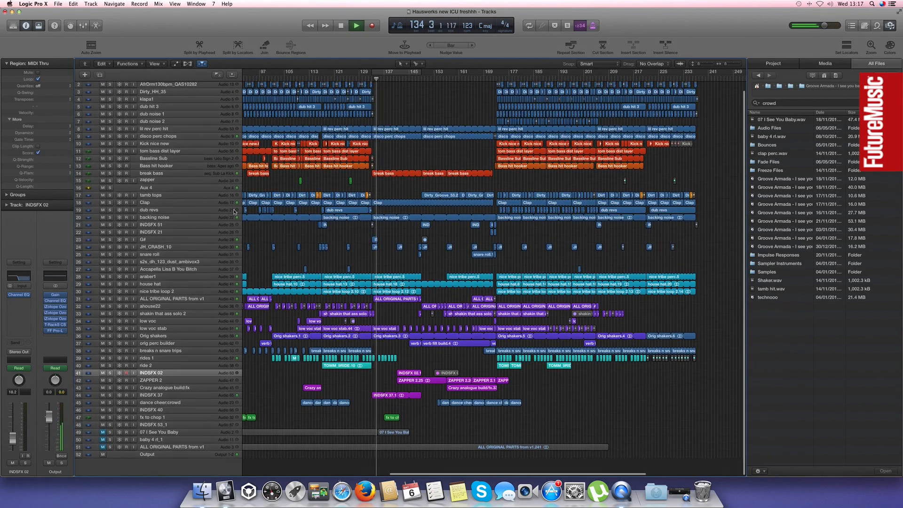
click(110, 174)
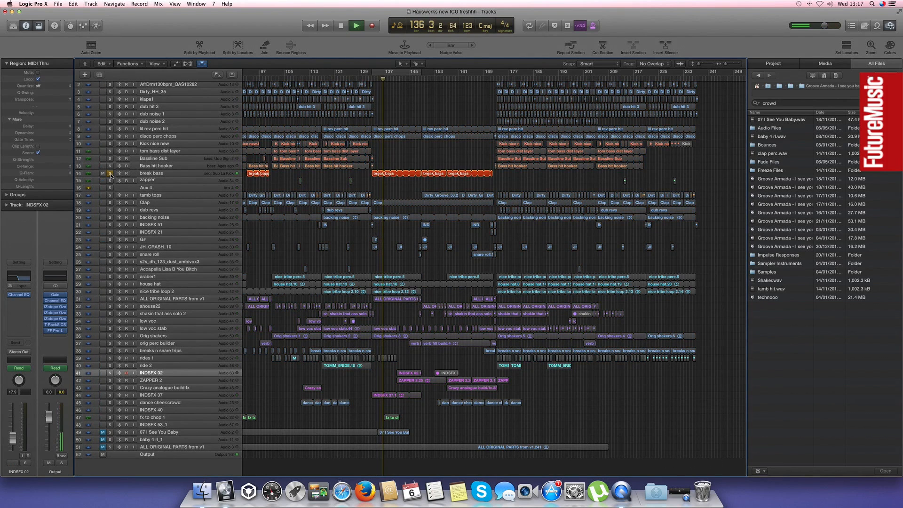
click(111, 174)
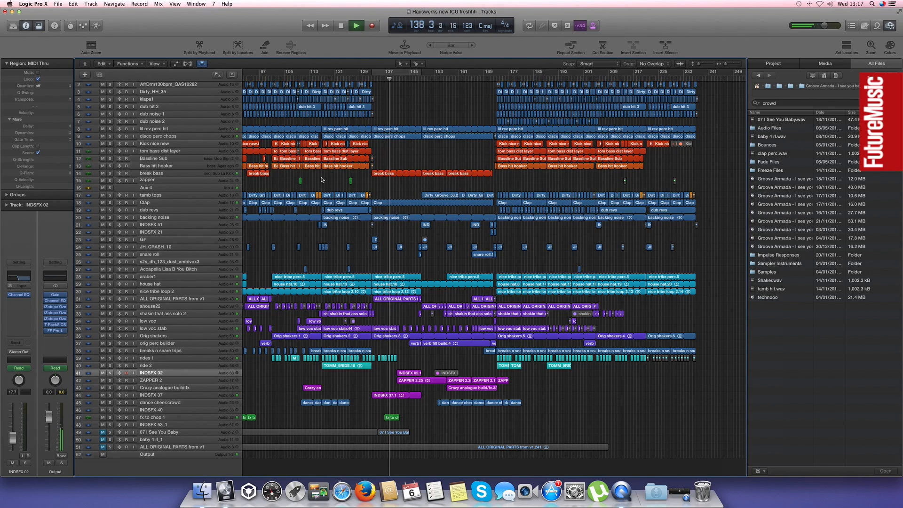
Audition INDSFX 02, ZAPPER 2 and INDSFX 37 soloed together, adding breaks n snare trips and orig perc builder in turn, and clear the solos
scroll(447, 363, down, 2)
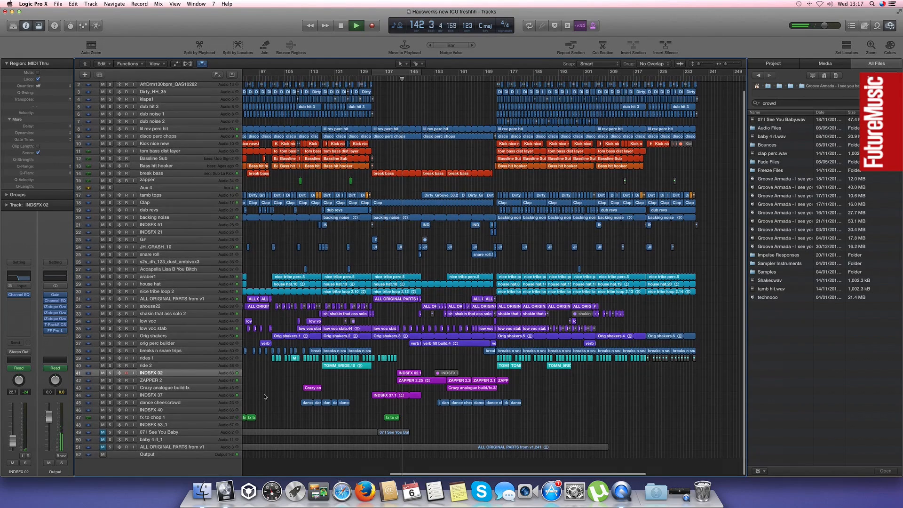
click(111, 374)
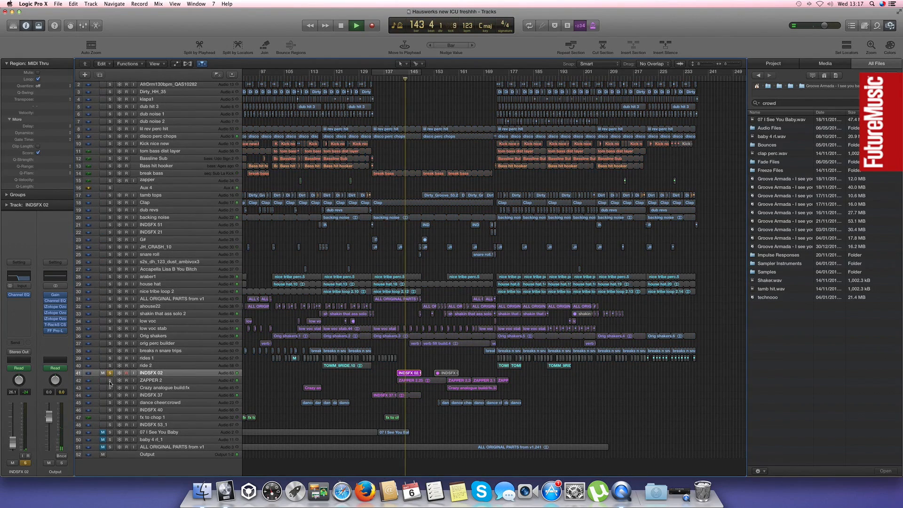
click(110, 403)
click(109, 403)
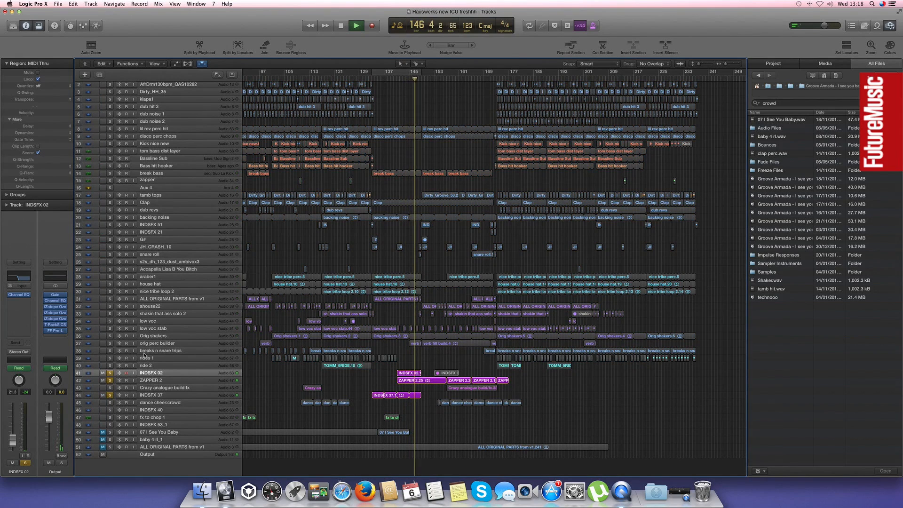
click(110, 351)
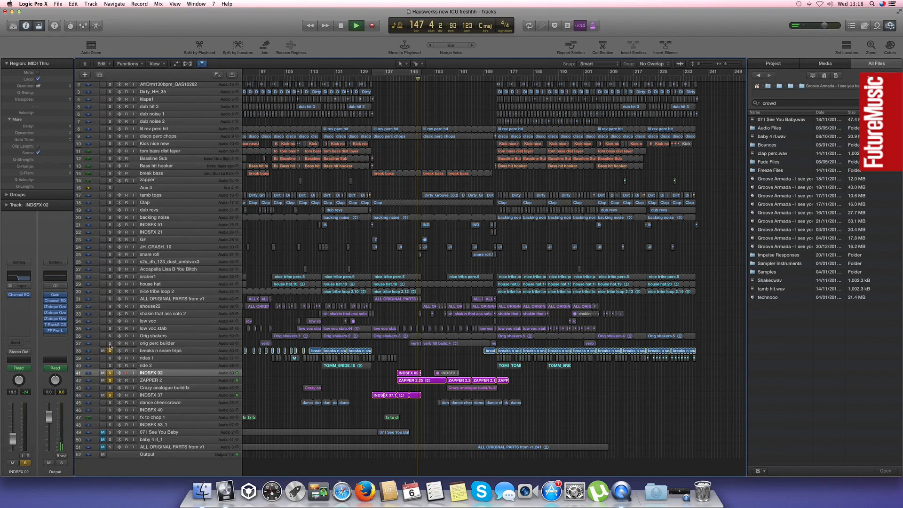
click(111, 351)
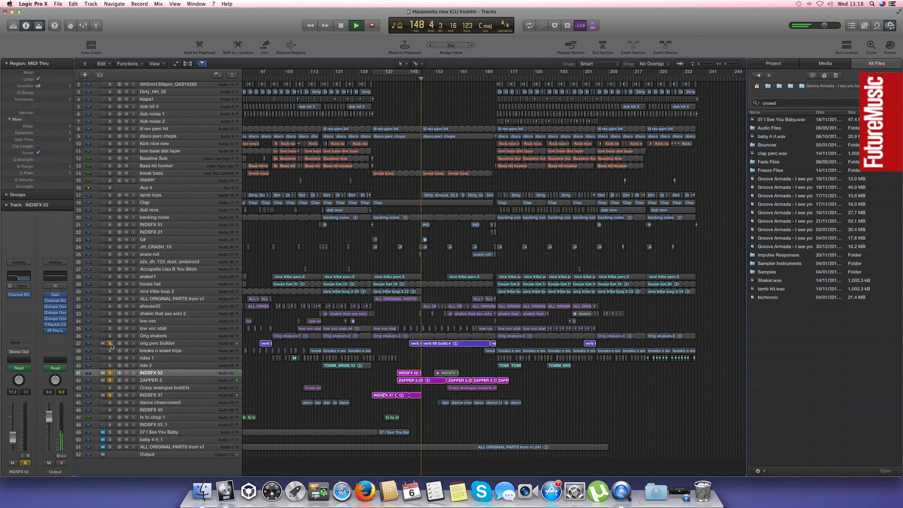
click(110, 343)
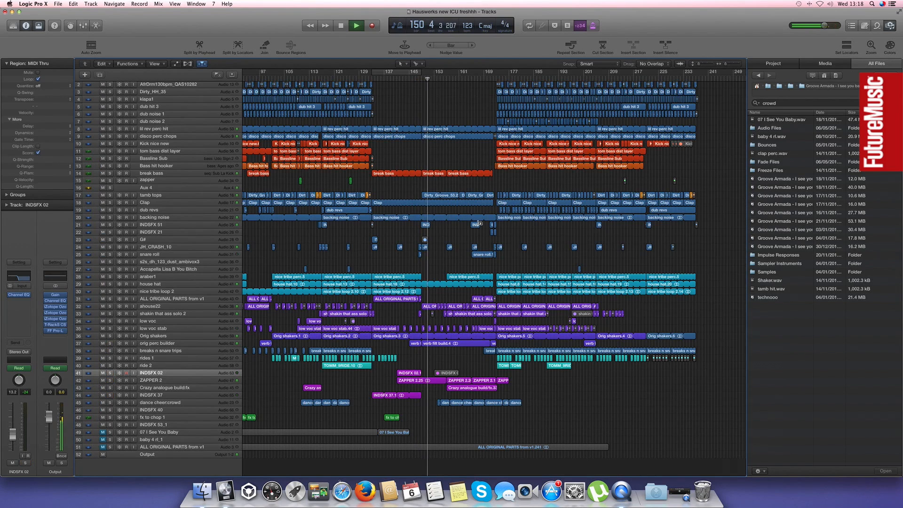
Set a cycle range over the break starting at bar 149, play the full mix from there, and switch cycling off
click(413, 80)
key(space)
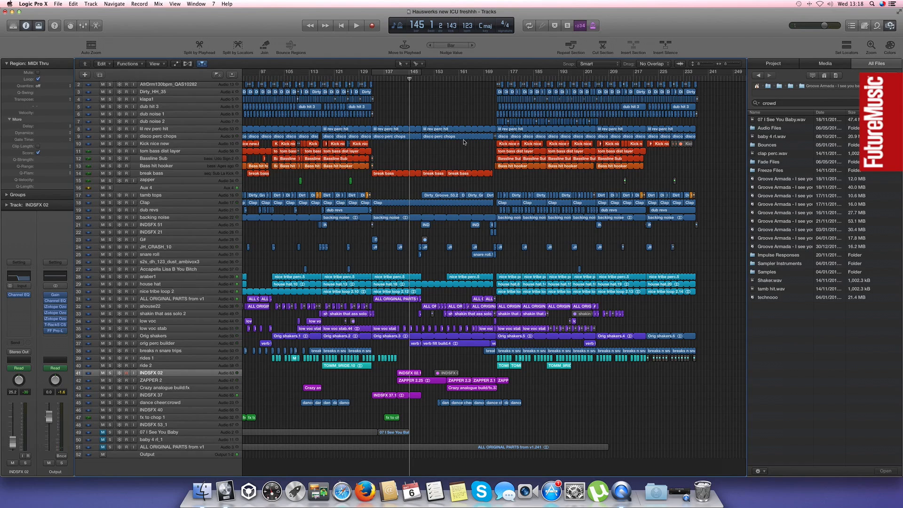
drag(425, 75, 473, 79)
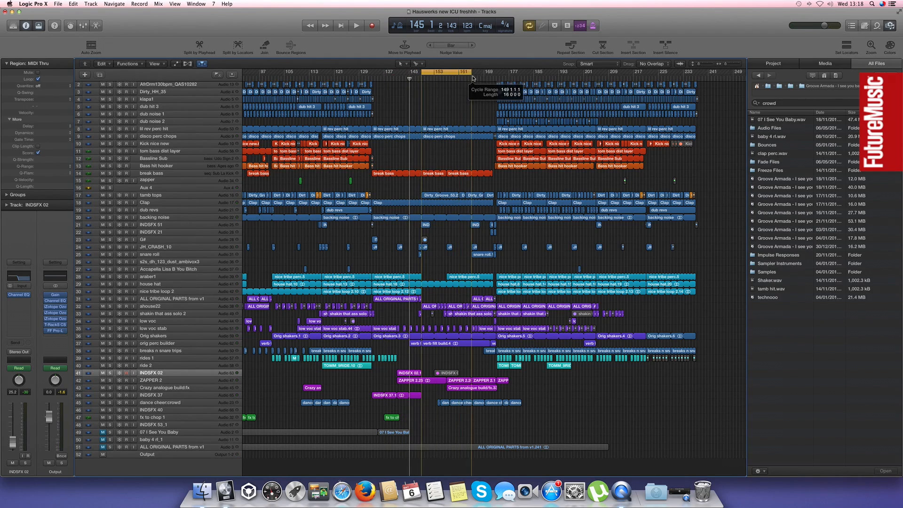
click(426, 307)
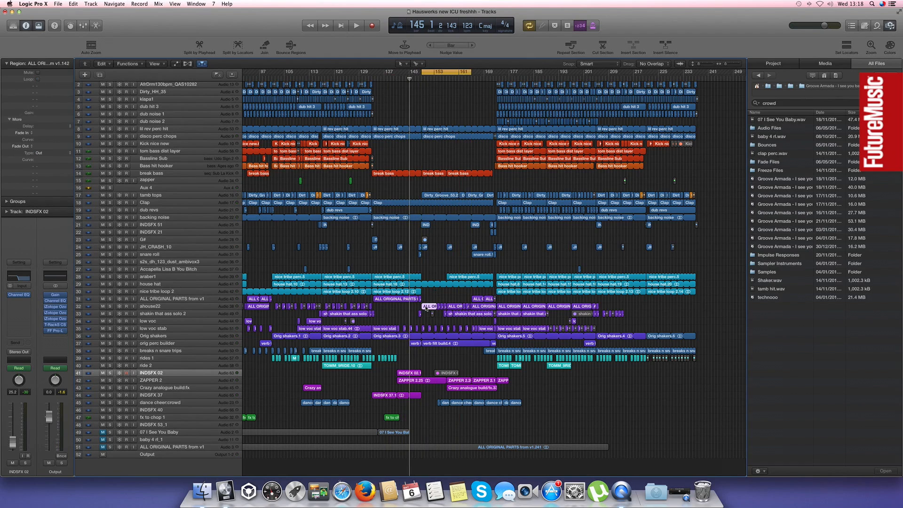
key(space)
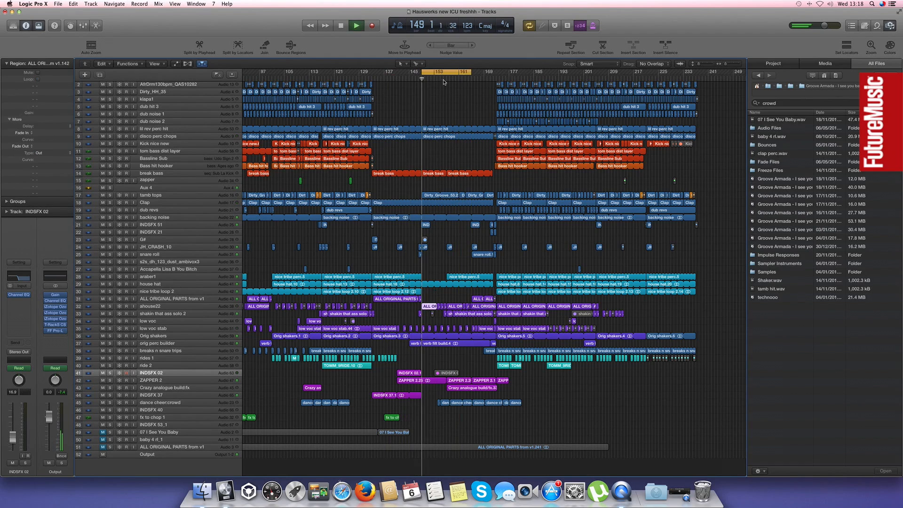
key(c)
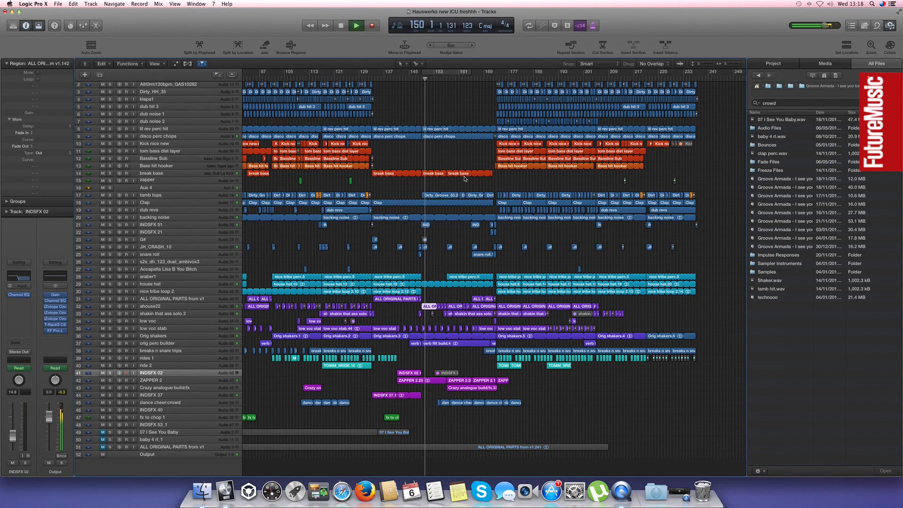
click(408, 158)
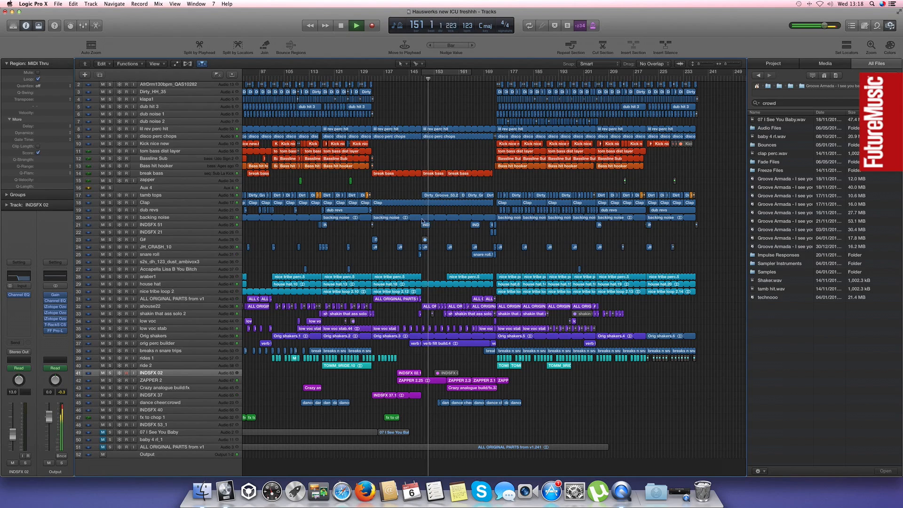
Solo the ZAPPER 2 track from bar 153, select it, and add the ahouse22 track to the solo
scroll(408, 159, right, 4)
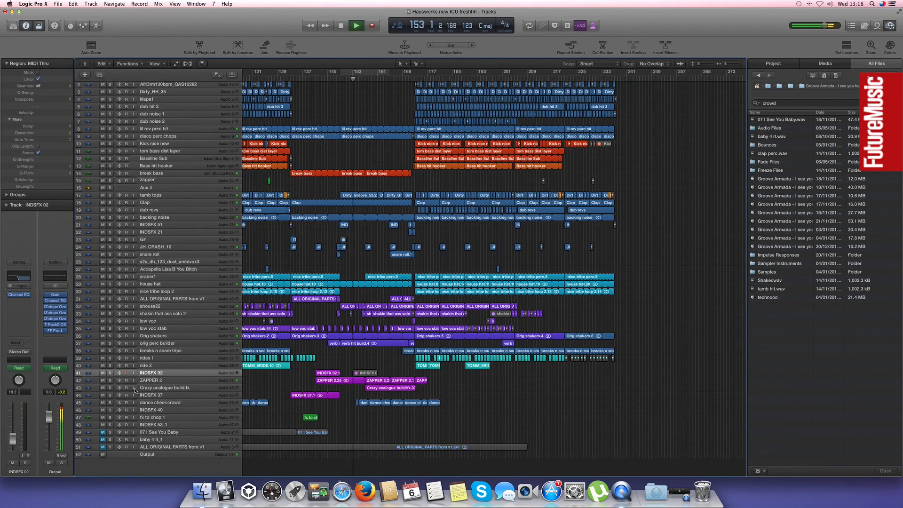
click(111, 381)
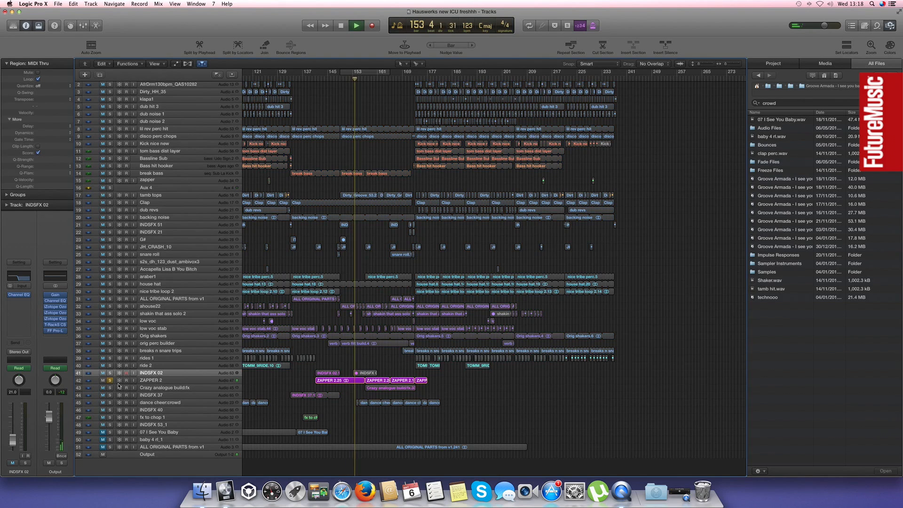
click(175, 379)
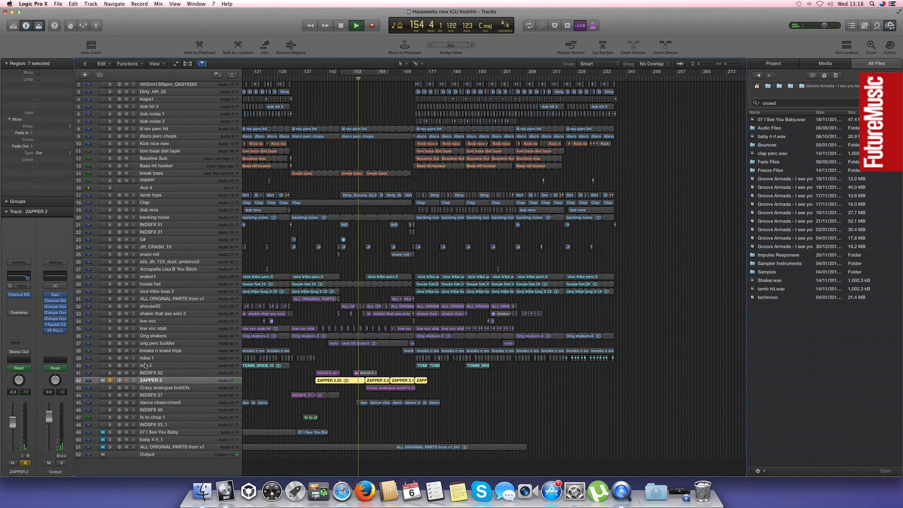
click(110, 307)
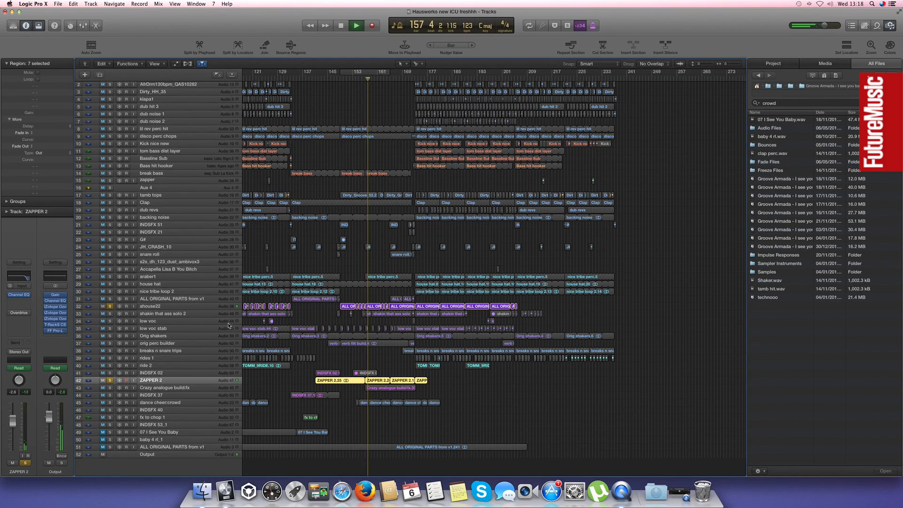
Show the track automation, clear the solos to hear ZAPPER 2's volume ramp in the full mix, and hide the automation
key(a)
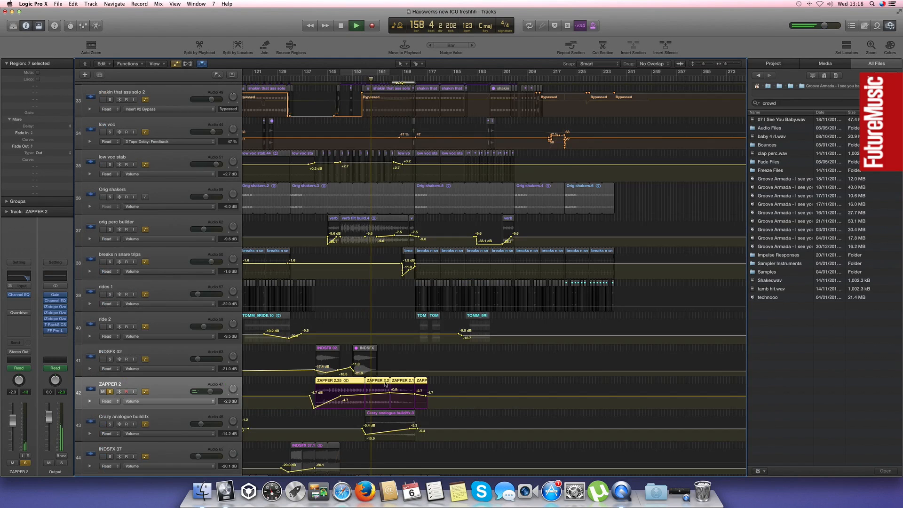
key(s)
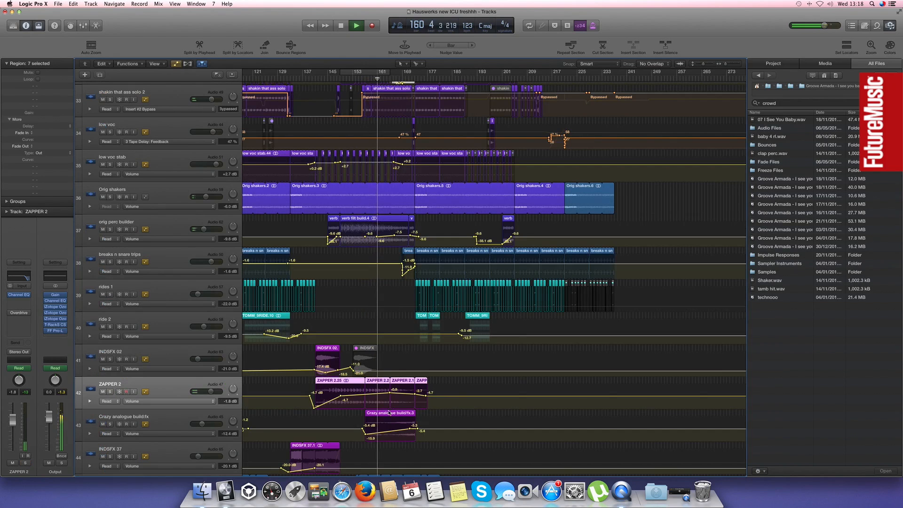
scroll(383, 414, down, 2)
key(a)
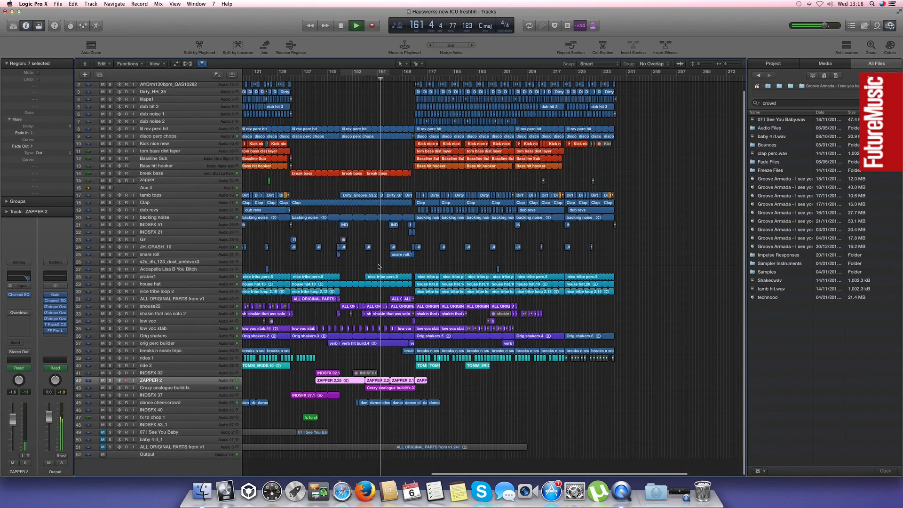
scroll(372, 254, up, 1)
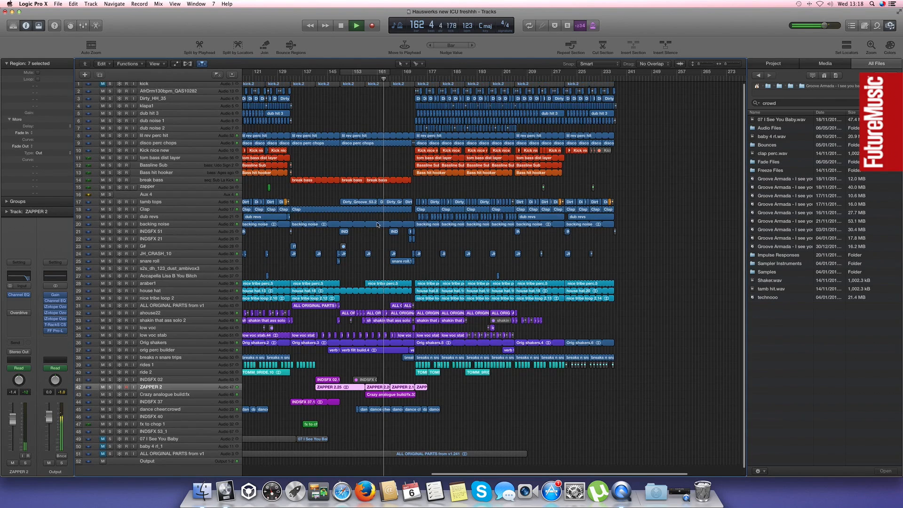
Solo Aux 4 with automation shown, open its last MReverb insert, and play from bar 155
key(space)
click(359, 79)
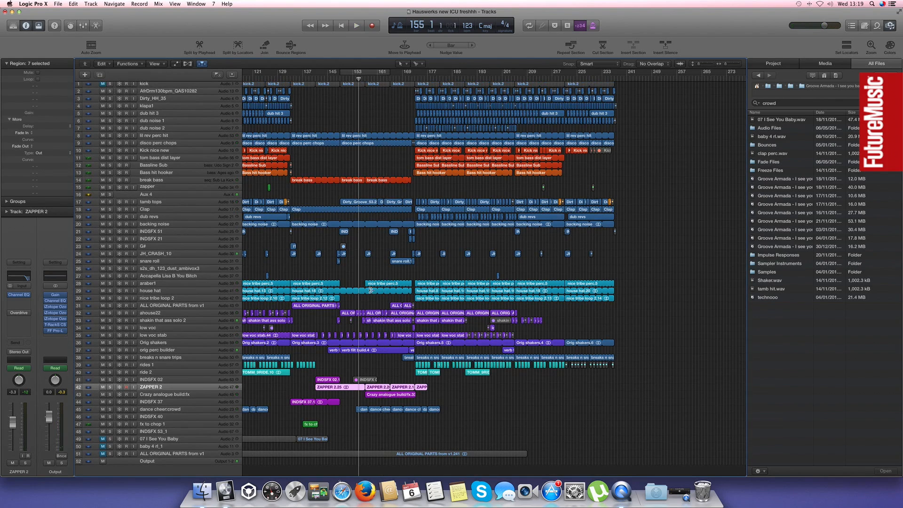
key(a)
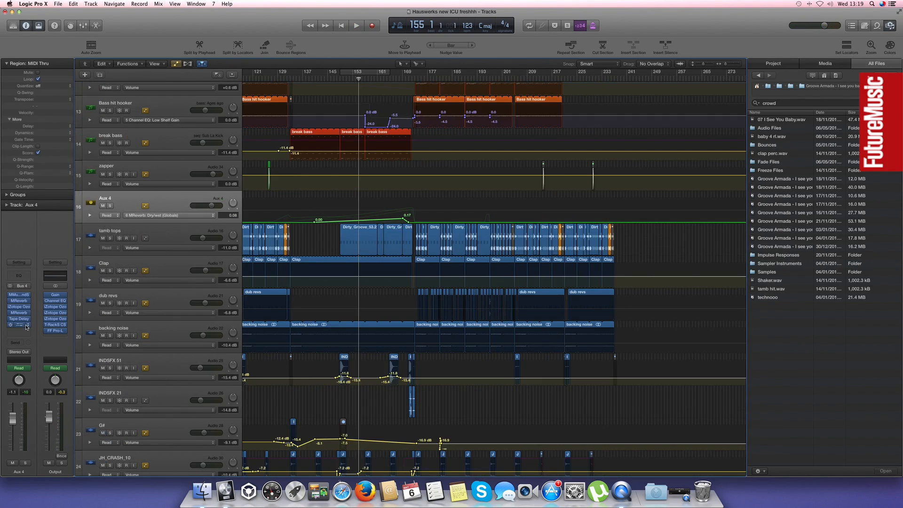
click(26, 463)
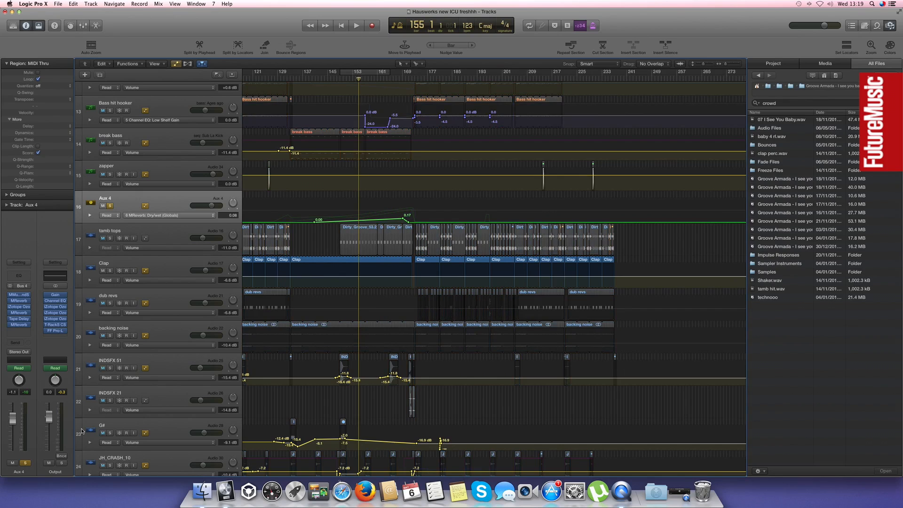
click(19, 325)
drag(70, 29, 393, 267)
click(132, 198)
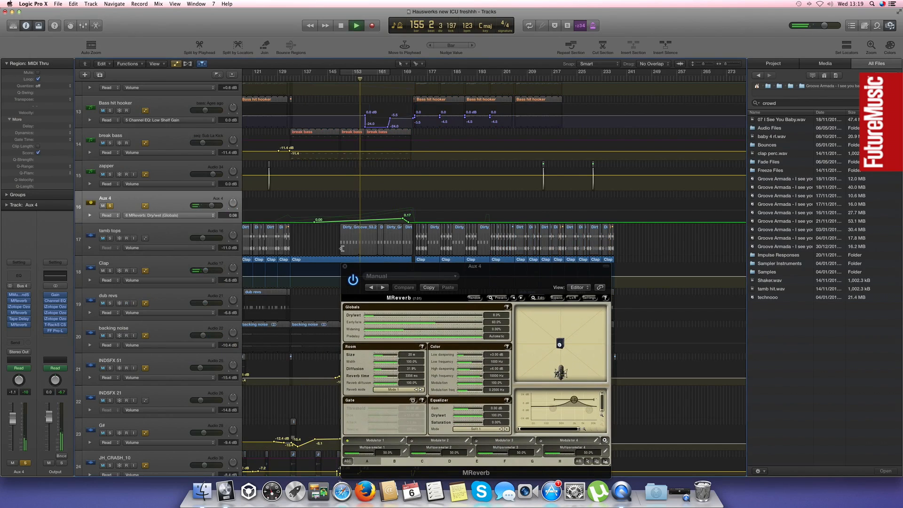
Raise MReverb's dry/wet during playback to demonstrate the effect, stop, clear the Aux 4 solo, and close the plug-in
drag(377, 317, 385, 320)
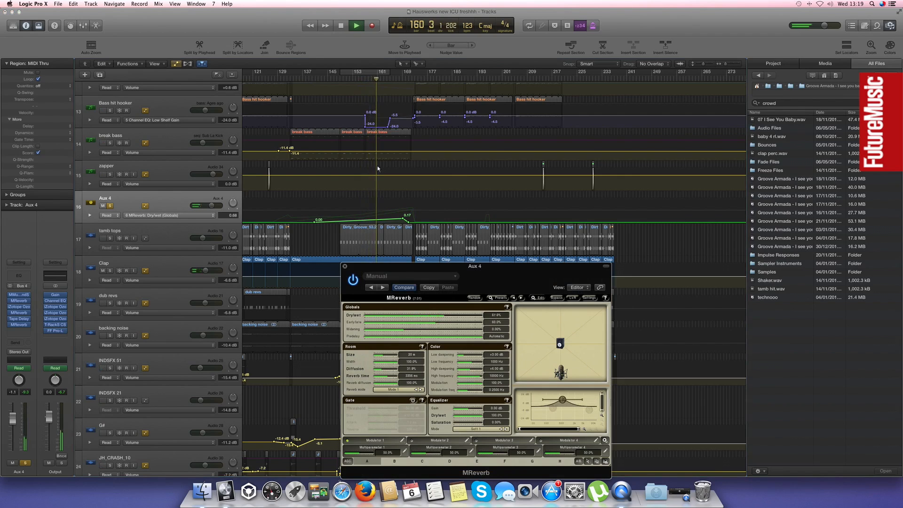
click(336, 197)
key(space)
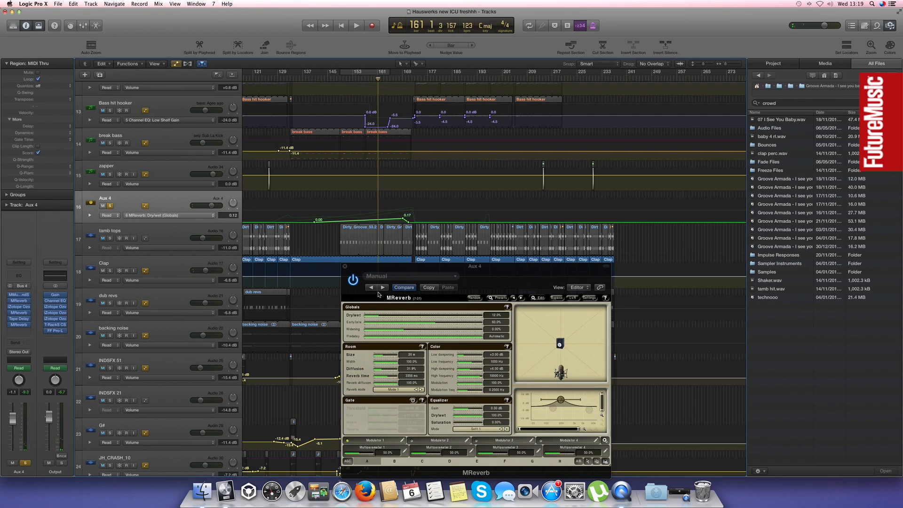
click(111, 206)
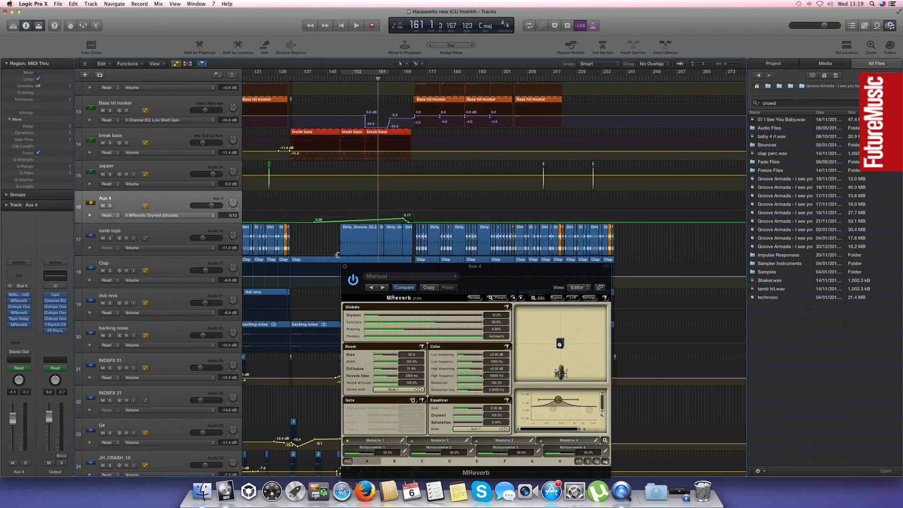
click(345, 267)
Hide the automation, reduce the track heights, and play the full mix from bar 155
key(a)
key(super+Up)
key(super+Up)
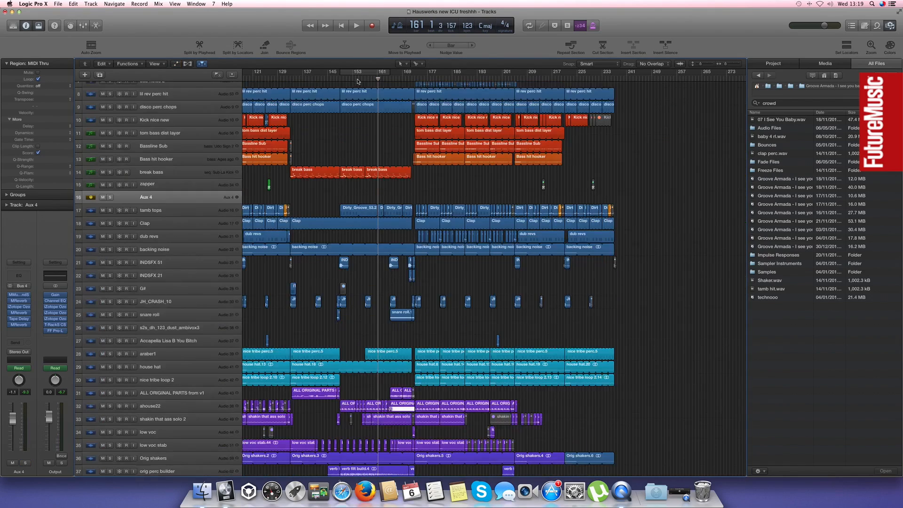
click(359, 79)
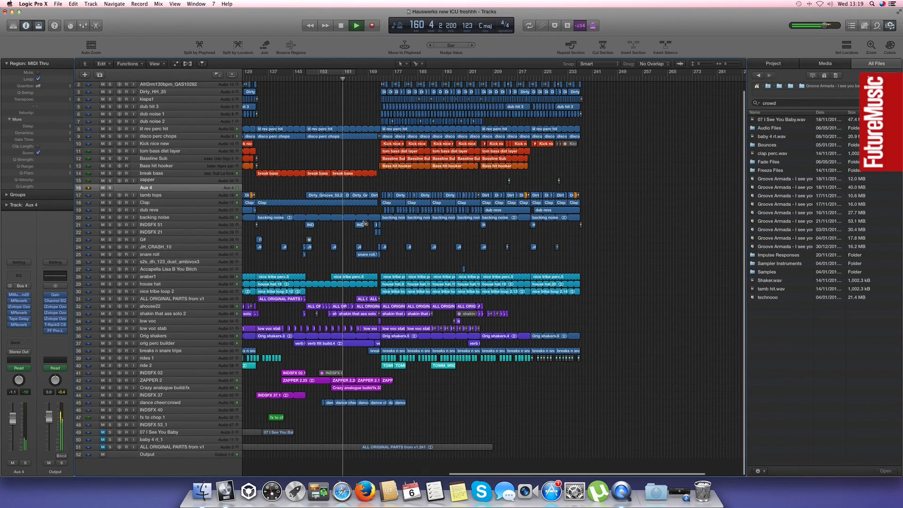
Select the Crazy analogue build/fx region, show the automation, and solo the dance cheer:crowd track around bar 163
click(351, 386)
key(a)
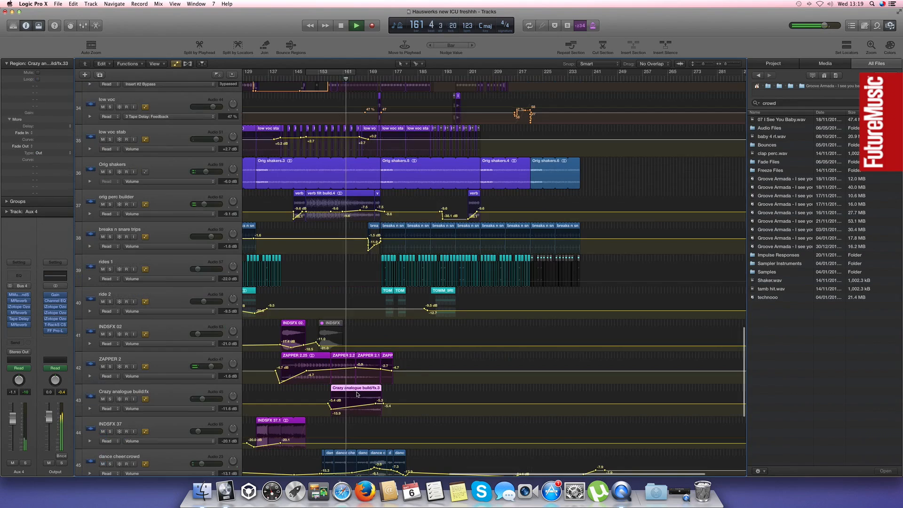
scroll(136, 364, down, 3)
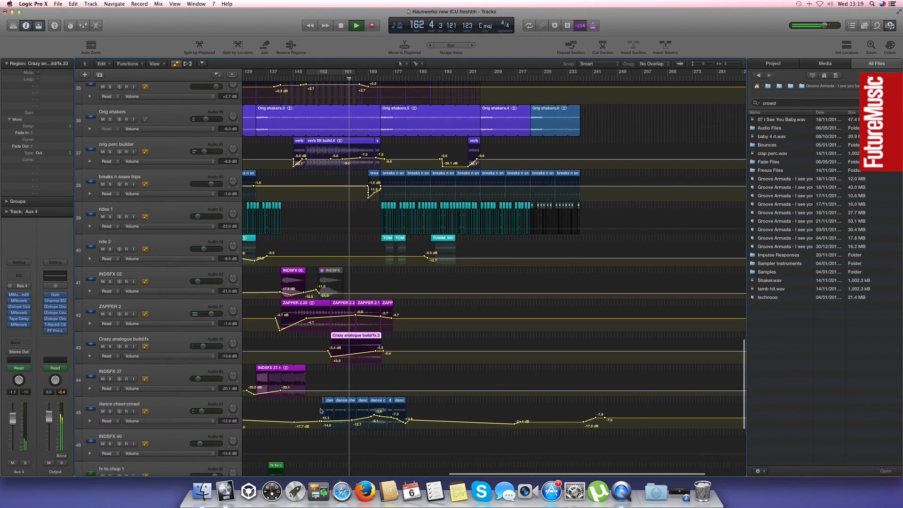
click(110, 325)
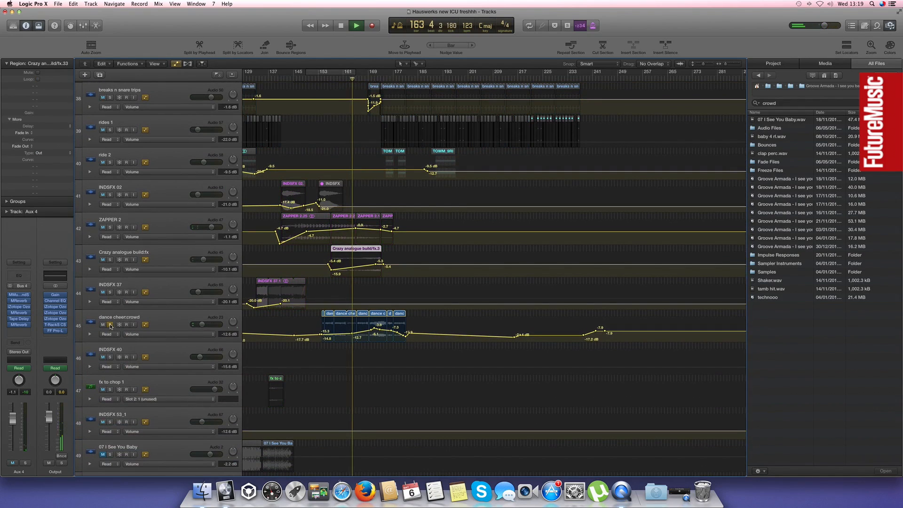
Clear the dance cheer:crowd solo and follow the full mix along the ahouse22 volume automation from about bar 163 to 170
click(110, 325)
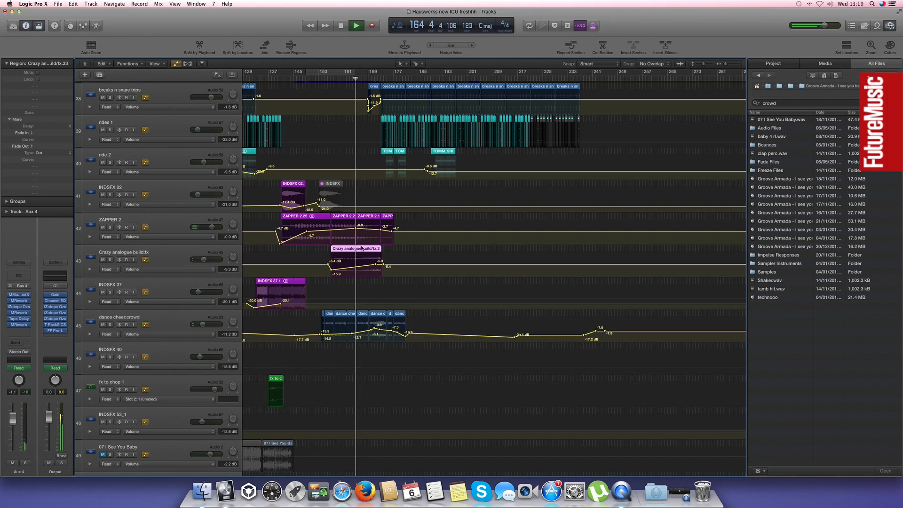
scroll(362, 249, up, 6)
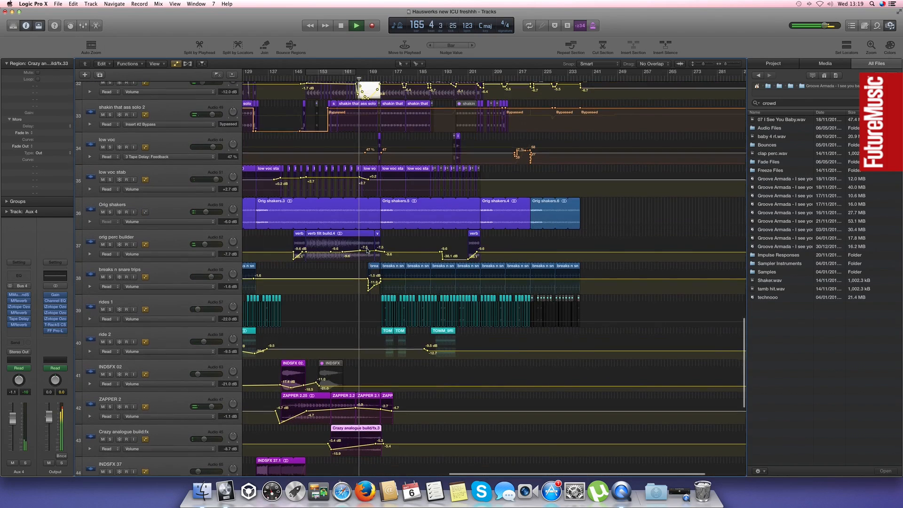
scroll(367, 250, up, 3)
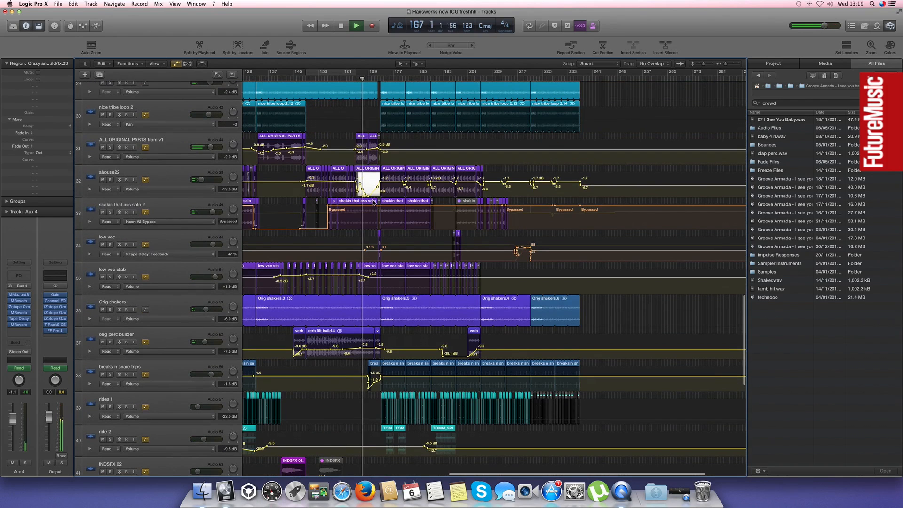
key(super+Right)
key(super+Right)
key(super+Right)
scroll(428, 208, right, 2)
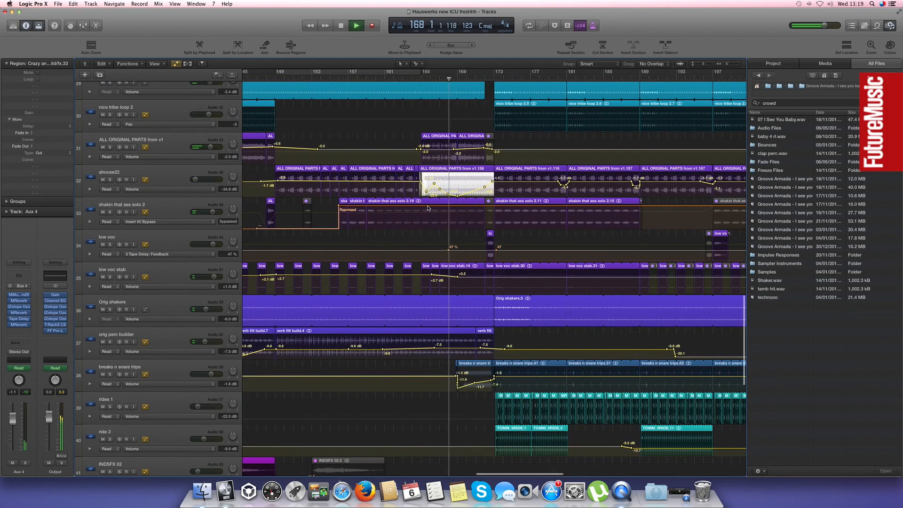
scroll(429, 208, right, 2)
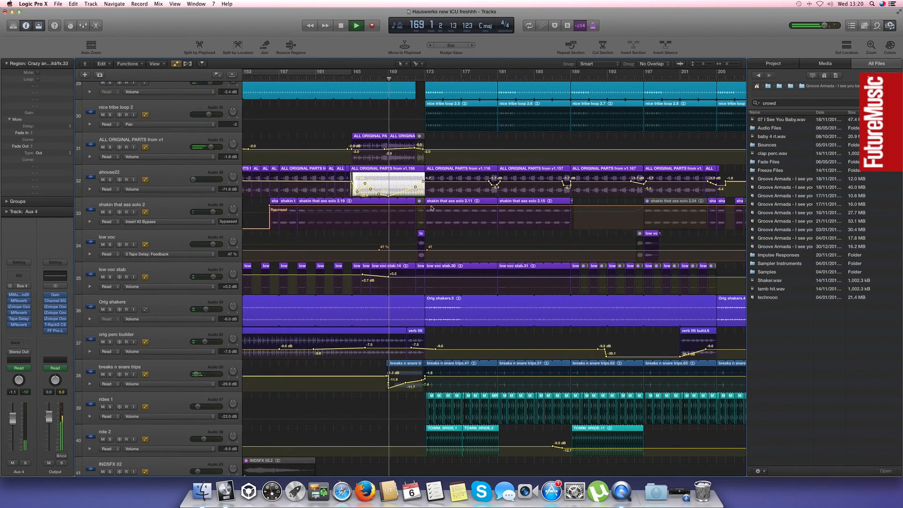
scroll(435, 188, right, 1)
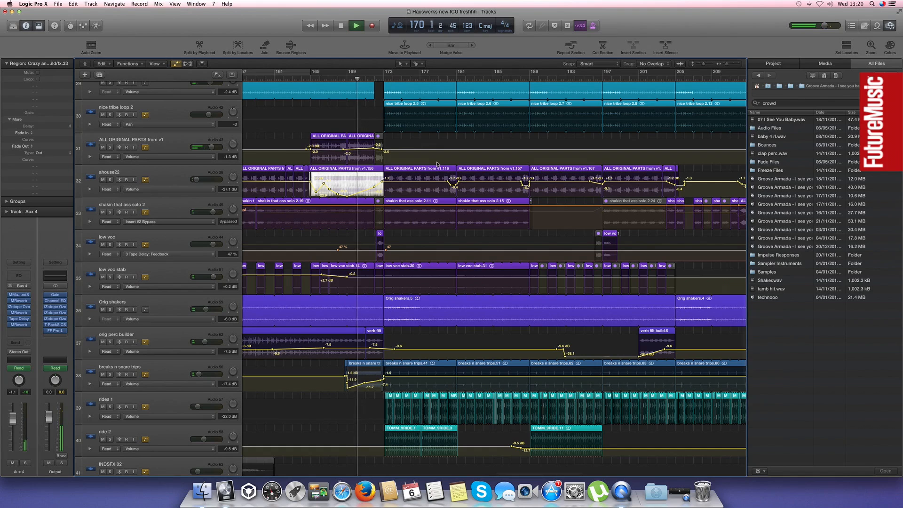
Hide the automation with compact track heights, play the full mix through the drop at bar 173, and stop
key(super+Up)
key(super+Up)
key(super+Up)
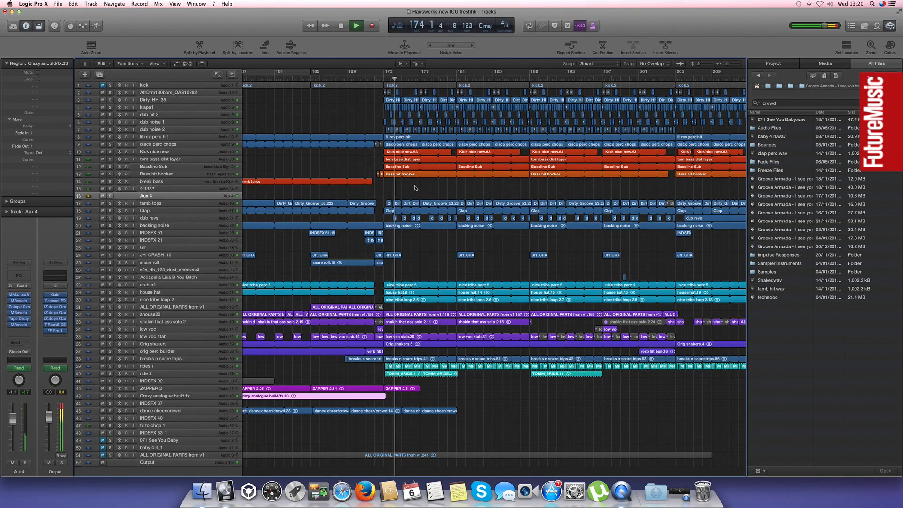
scroll(329, 163, right, 3)
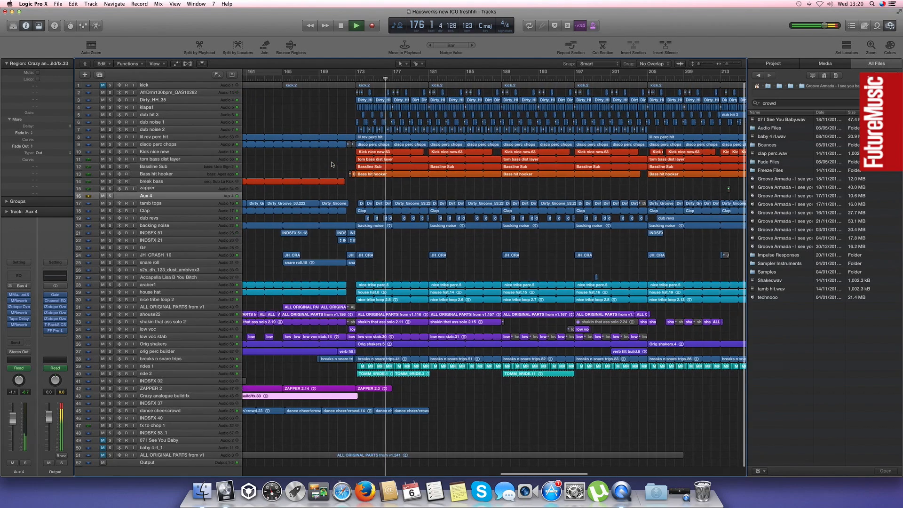
scroll(331, 164, left, 5)
click(332, 165)
key(space)
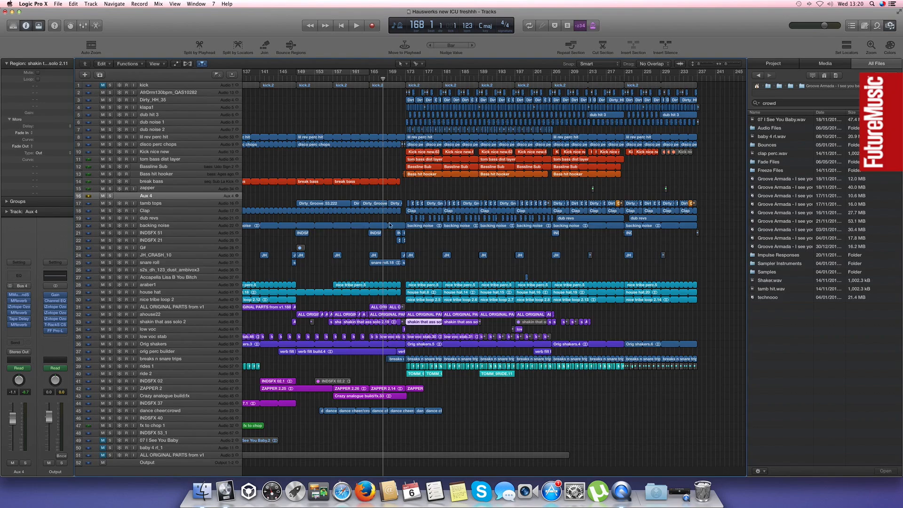
Select the backing noise region, show the automation, and enlarge the ahouse22 section around bars 165 to 173
click(389, 225)
key(a)
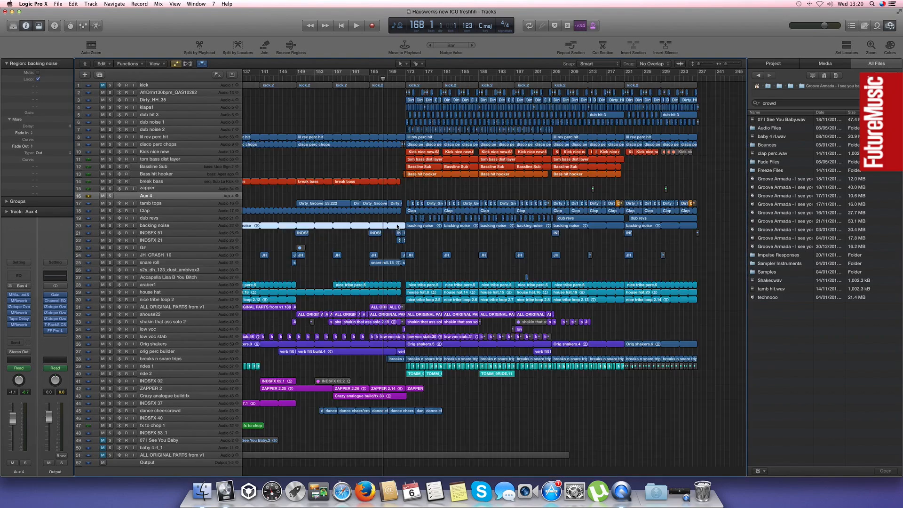
scroll(376, 240, down, 5)
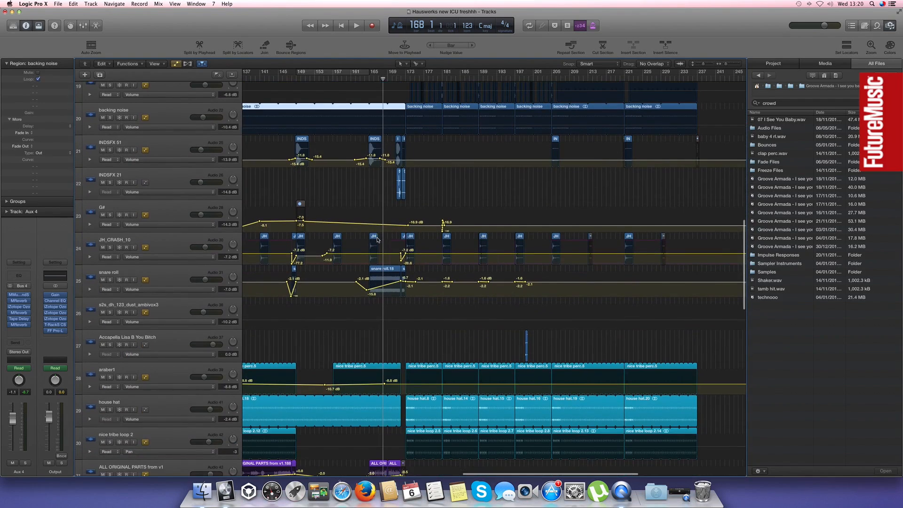
key(super+Right)
key(super+Right)
key(super+Right)
scroll(440, 312, down, 10)
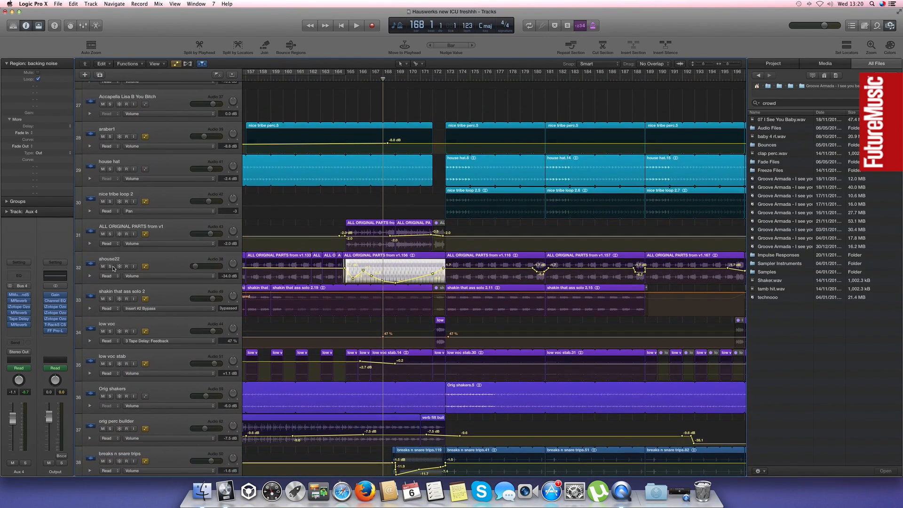
Solo ahouse22, play its volume automation from around bar 163, and stop playback
click(111, 267)
click(315, 81)
key(space)
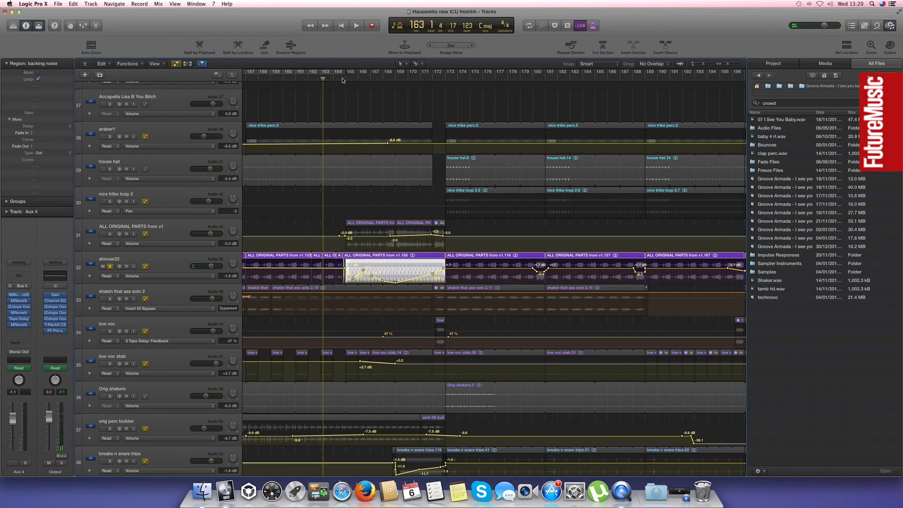
key(space)
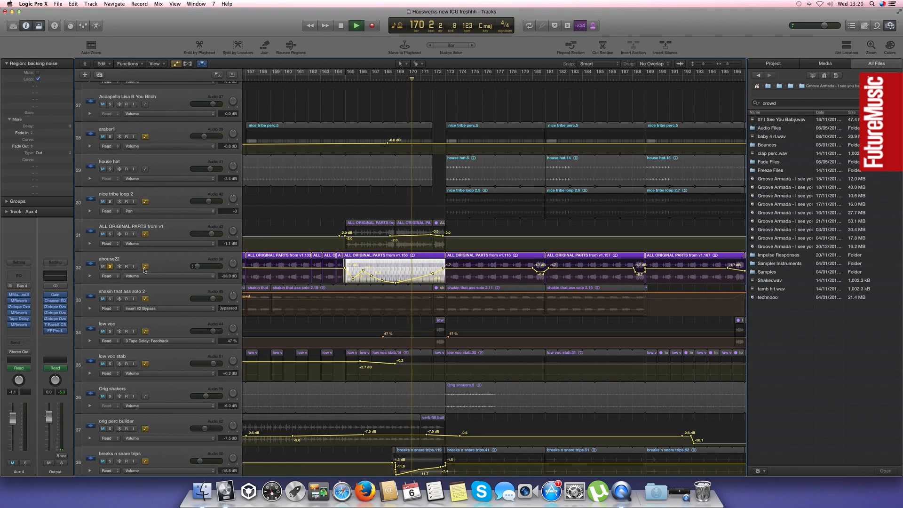
key(space)
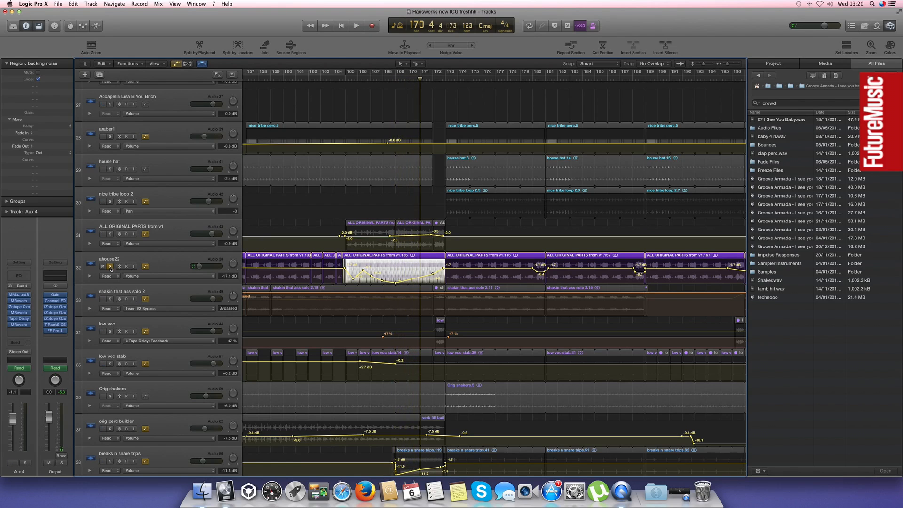
Clear the ahouse22 solo, play the full mix from around bar 164, and stop
click(110, 267)
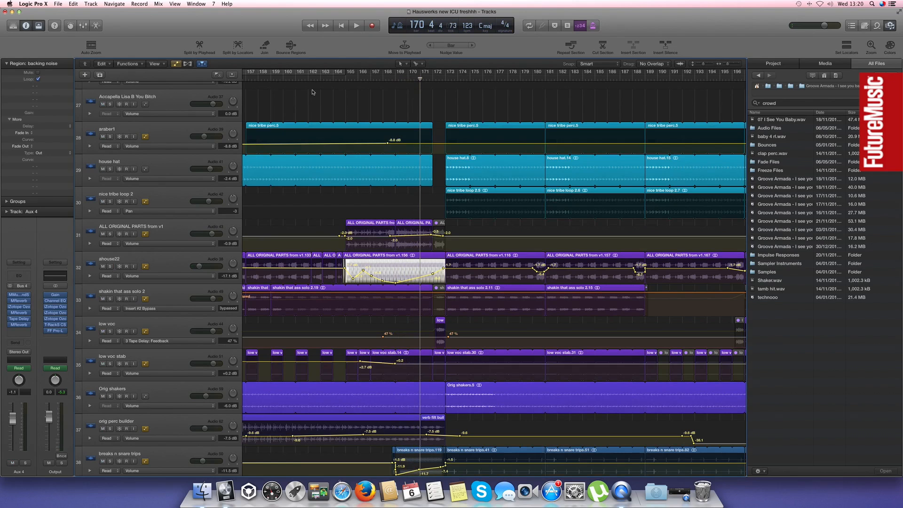
click(337, 79)
key(space)
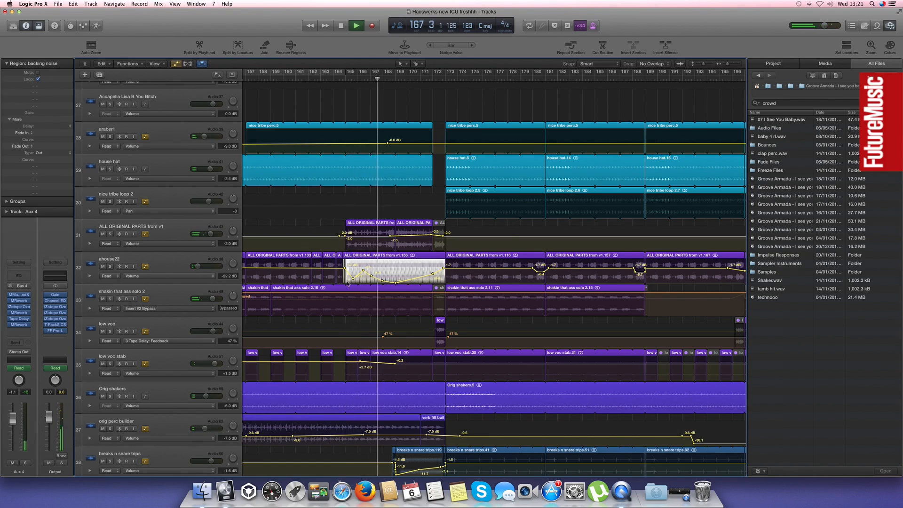
key(space)
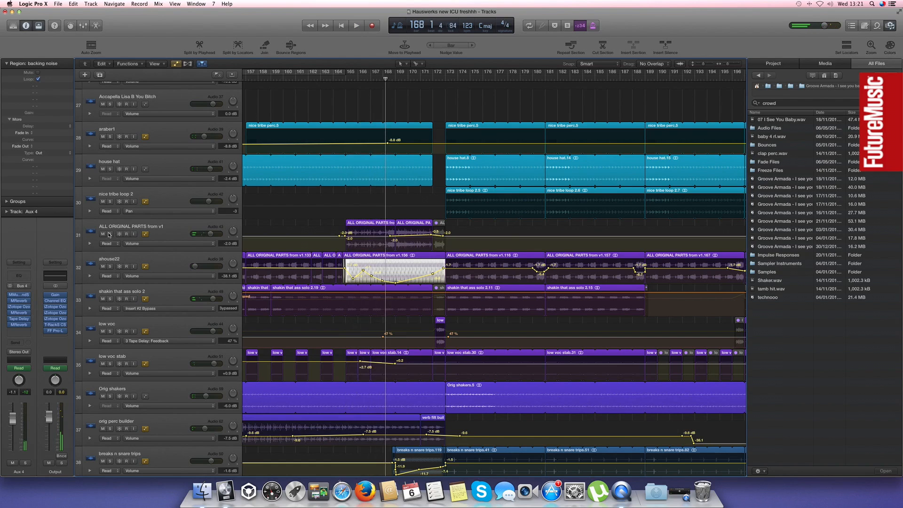
click(110, 234)
click(345, 81)
key(space)
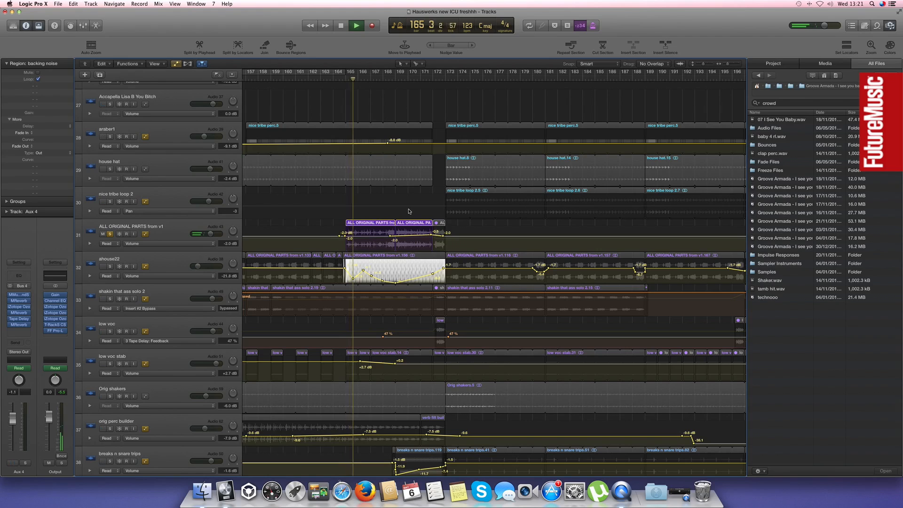
click(262, 258)
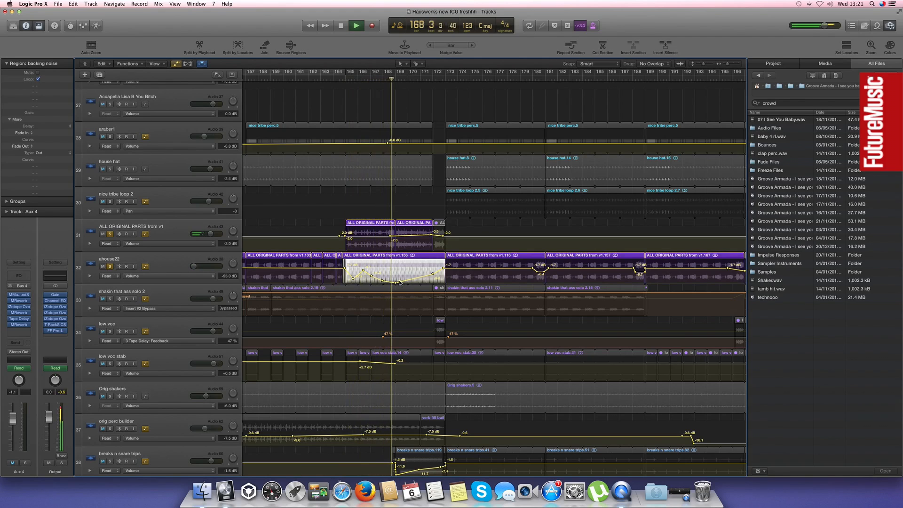
click(110, 234)
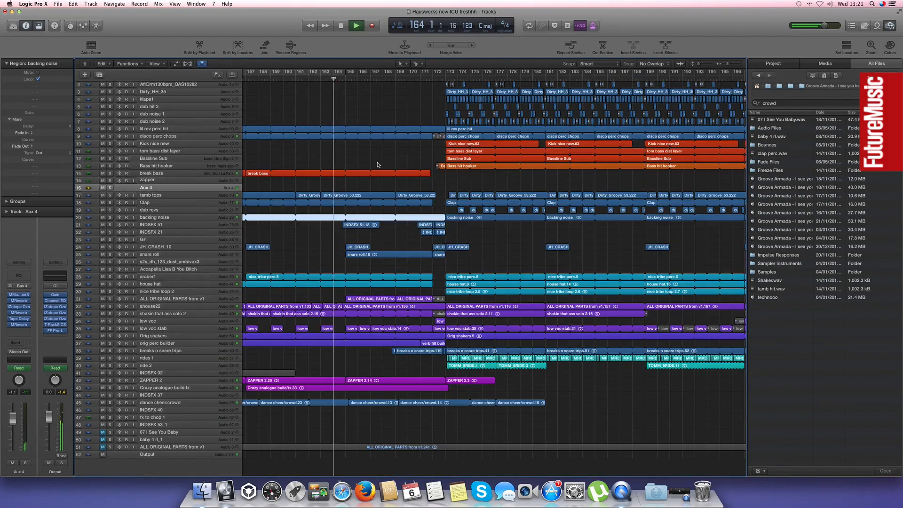
Return to the compact full arrangement during playback and clear the Aux 4 solo around bar 167
click(376, 154)
key(super+Left)
key(super+Left)
scroll(376, 169, right, 10)
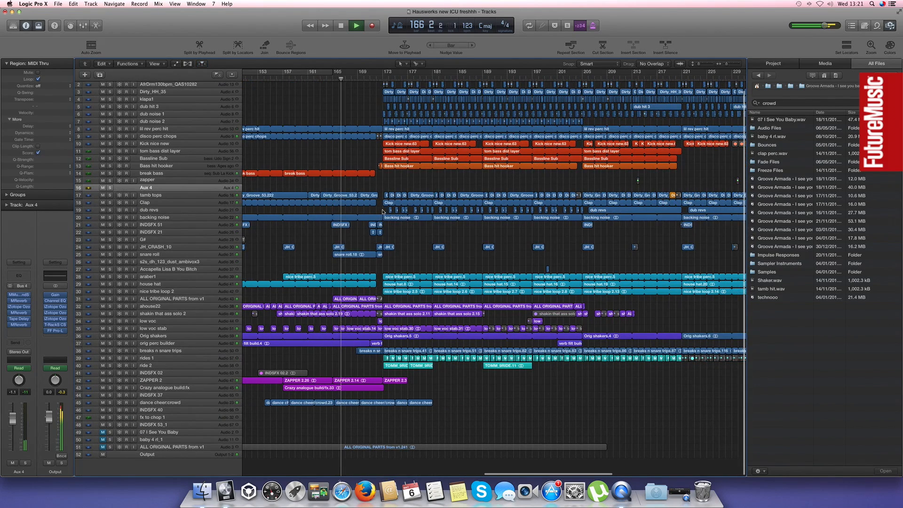
click(110, 188)
click(111, 188)
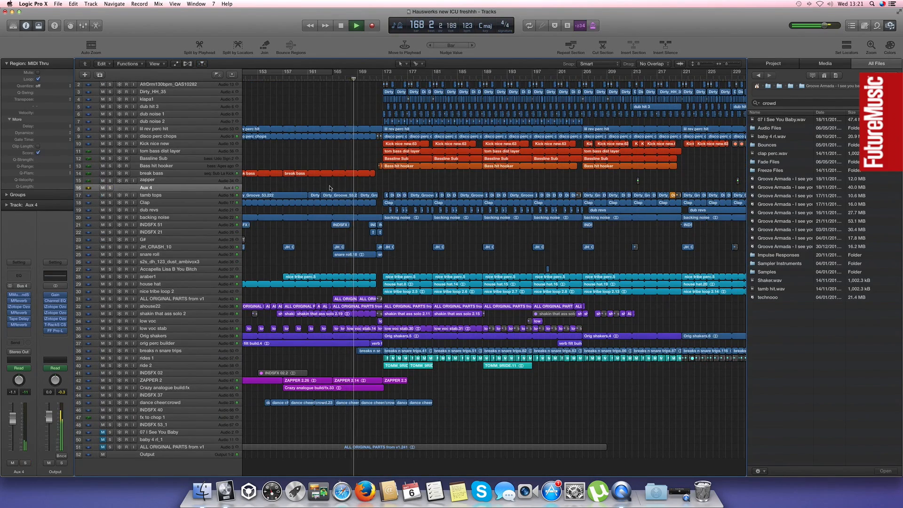
Follow the full mix from the build around bar 168 through the drop at bar 173, and stop playback near bar 177
scroll(378, 194, left, 1)
scroll(379, 194, down, 1)
scroll(411, 223, up, 1)
key(super+Right)
key(super+Right)
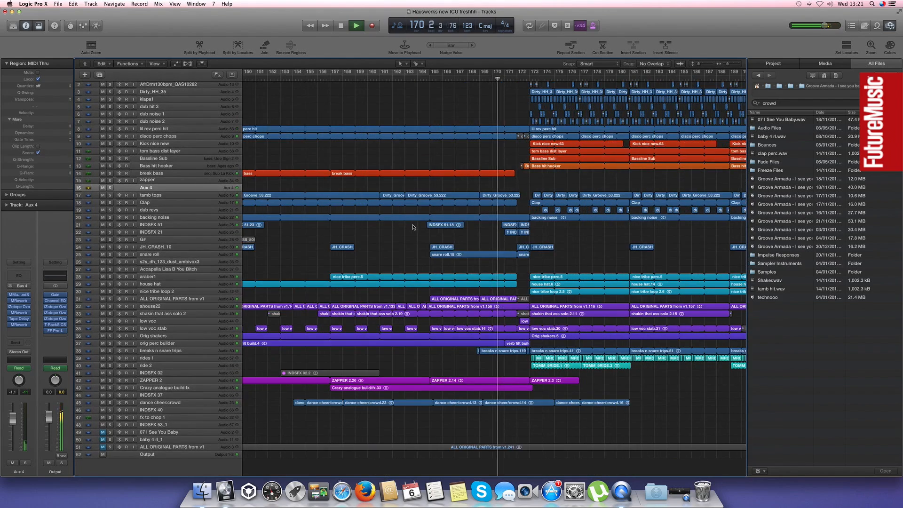
scroll(413, 229, right, 5)
key(super+Left)
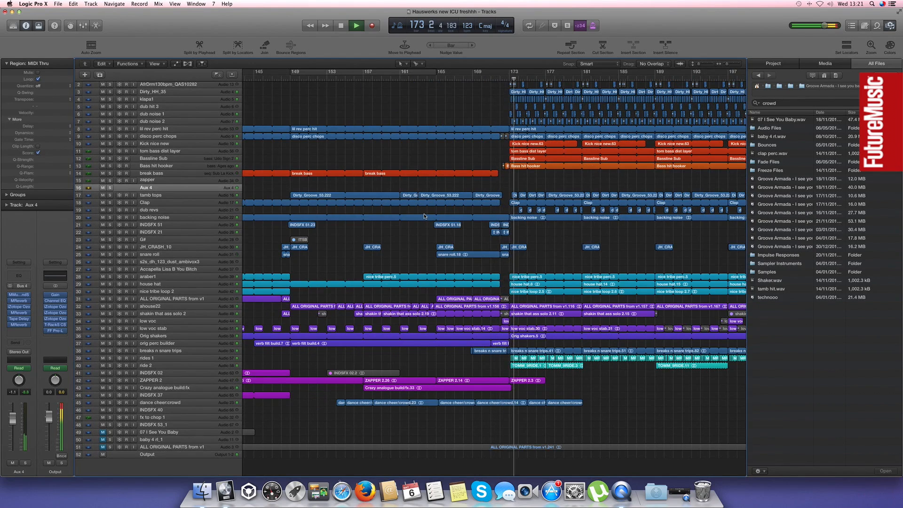
scroll(418, 212, right, 10)
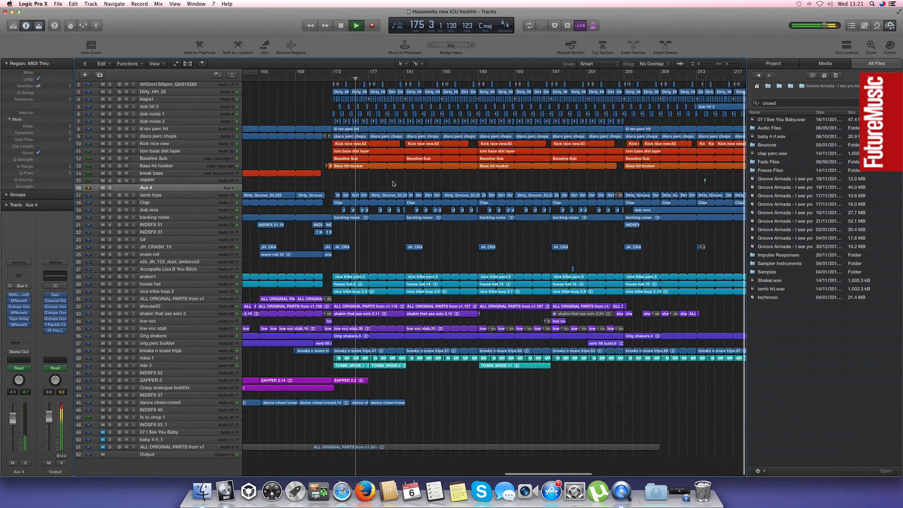
key(super+Left)
scroll(393, 184, right, 5)
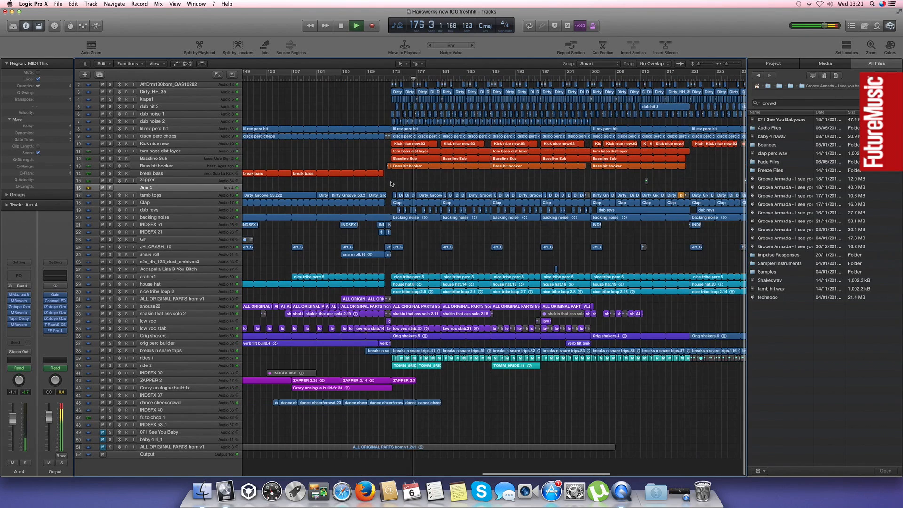
scroll(391, 184, right, 5)
key(space)
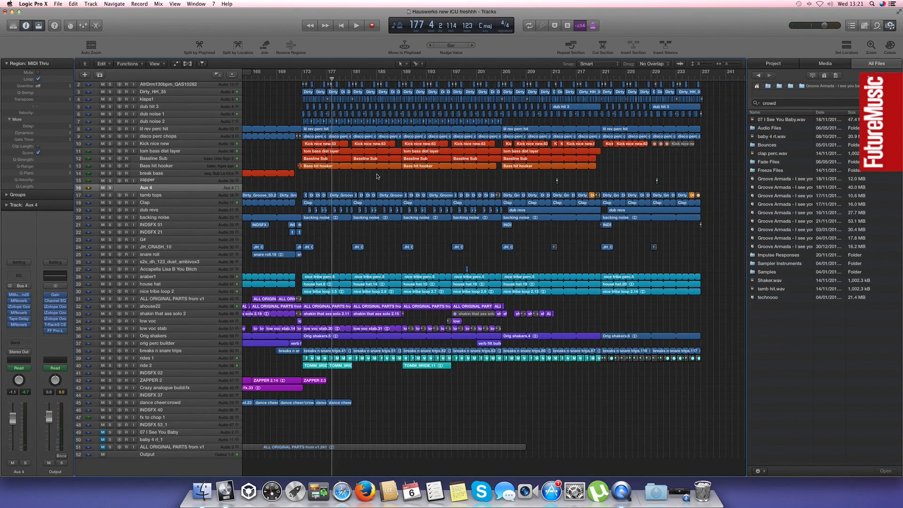
Move the playhead past bar 183 toward the end of the drop, play the full mix up to bar 206, and stop
key(super+Left)
click(354, 78)
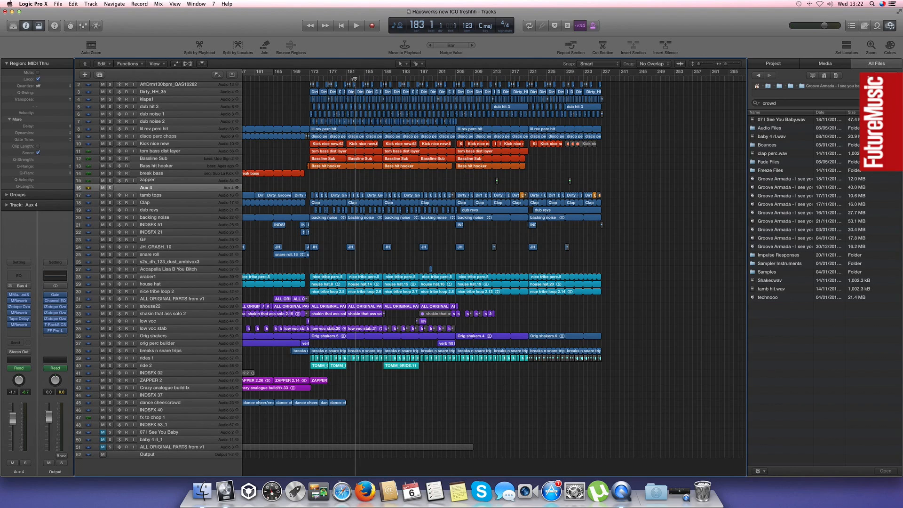
click(456, 79)
scroll(440, 84, up, 1)
click(380, 79)
key(space)
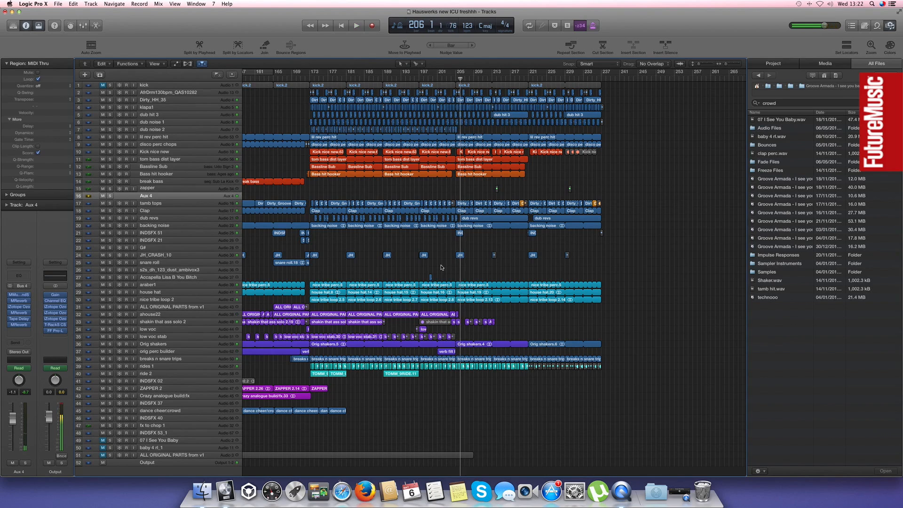
Select the short ALL ORIGINAL PARTS region before bar 205 on ahouse22 and show its automation close up
key(super+Right)
key(super+Right)
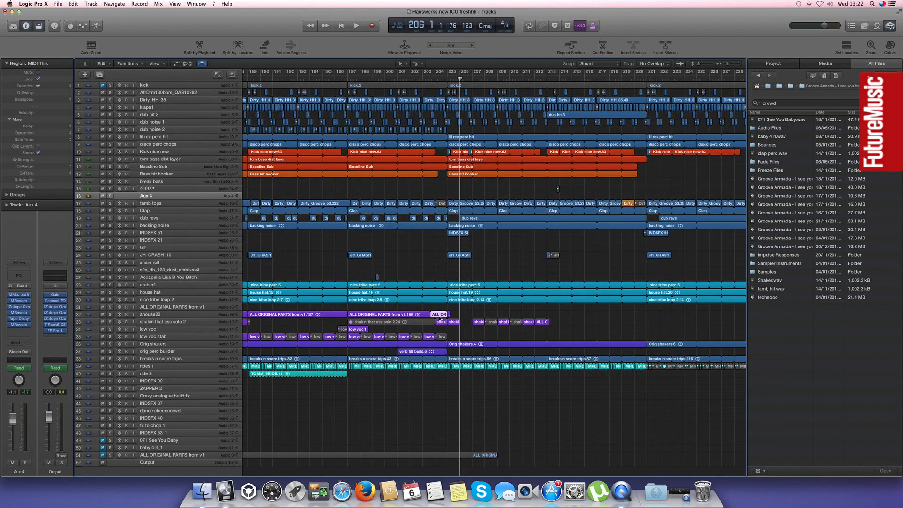
key(a)
scroll(440, 319, up, 5)
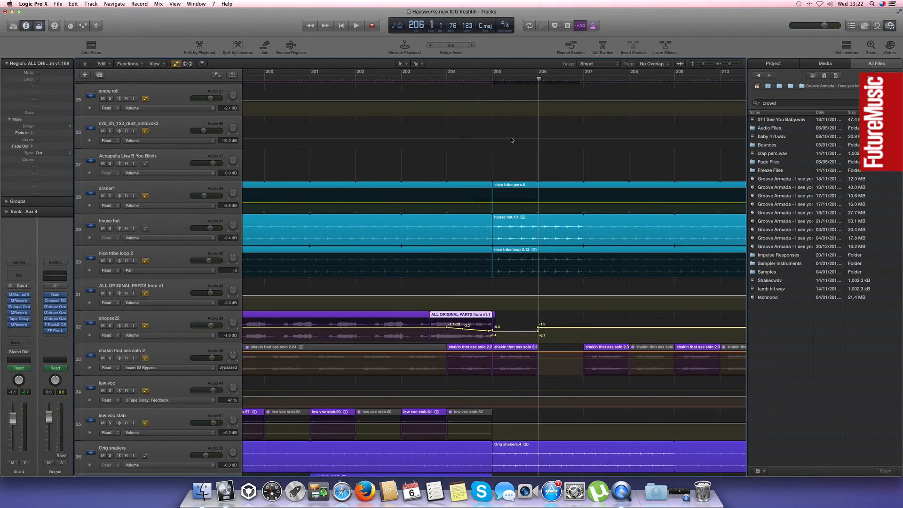
Set a cycle range over bars 202 to 206 and play ahouse22 soloed within it
drag(359, 74, 539, 96)
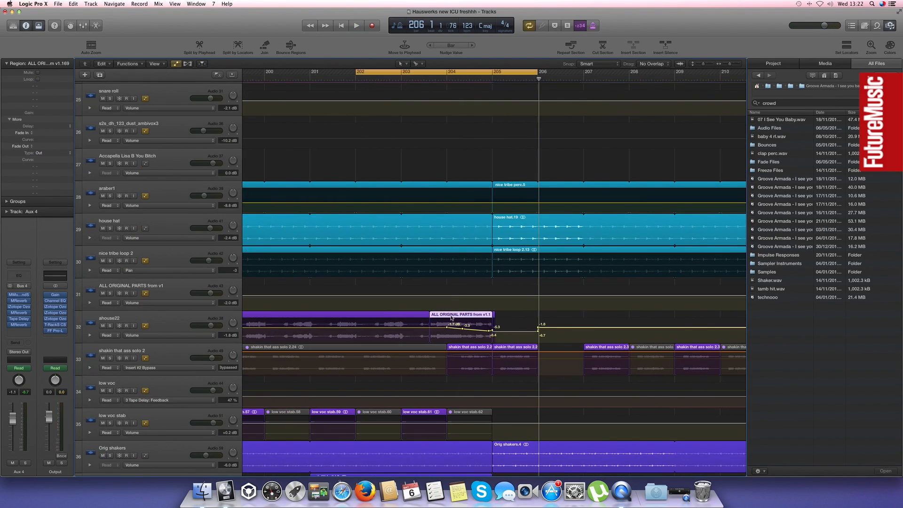
key(space)
key(s)
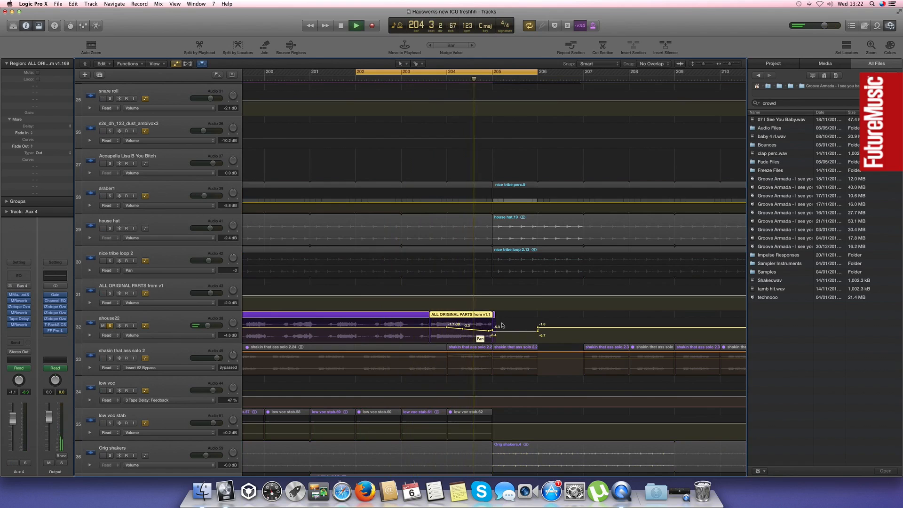
Select the ALL ORIGINAL PARTS region between bars 202 and 204 on ahouse22 and try resizing its end
click(365, 319)
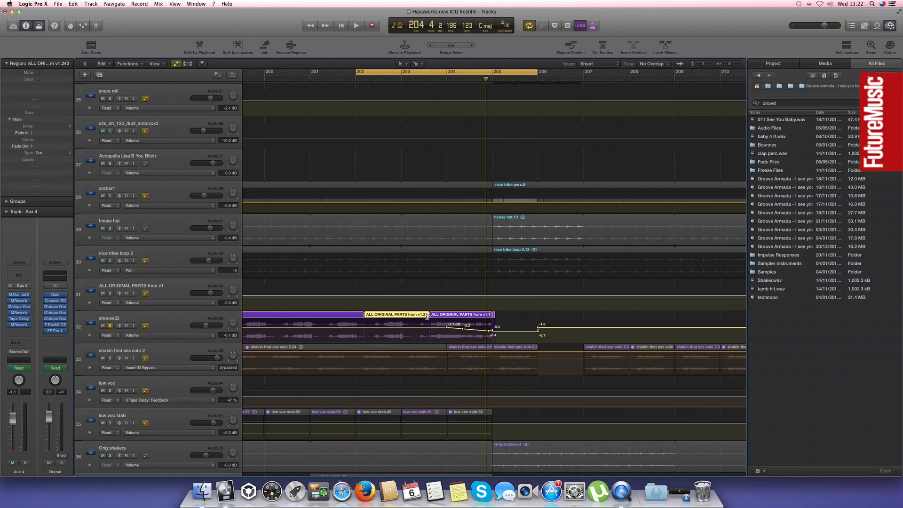
mouse_move(427, 317)
mouse_down()
mouse_move(473, 318)
mouse_move(417, 318)
mouse_move(425, 319)
mouse_up()
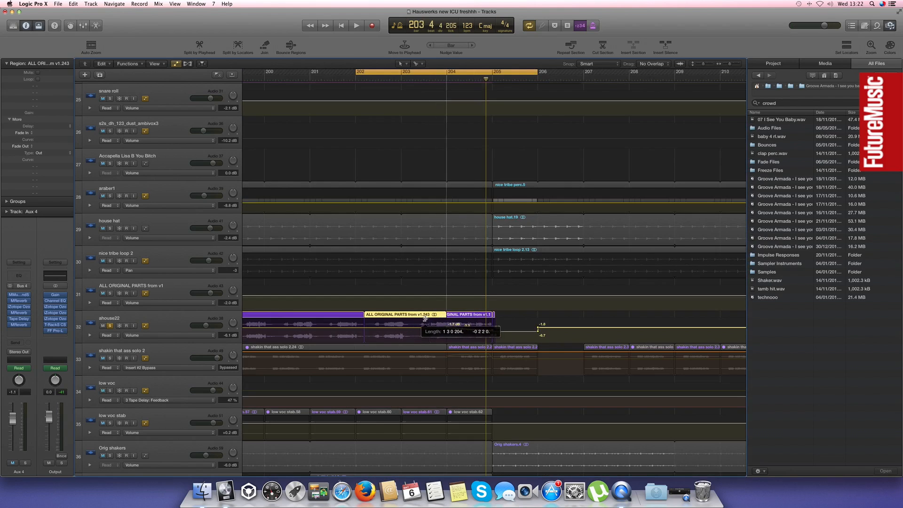
Unsolo ahouse22, play the full mix from around bar 202 without cycling, and hide the track automation
click(111, 326)
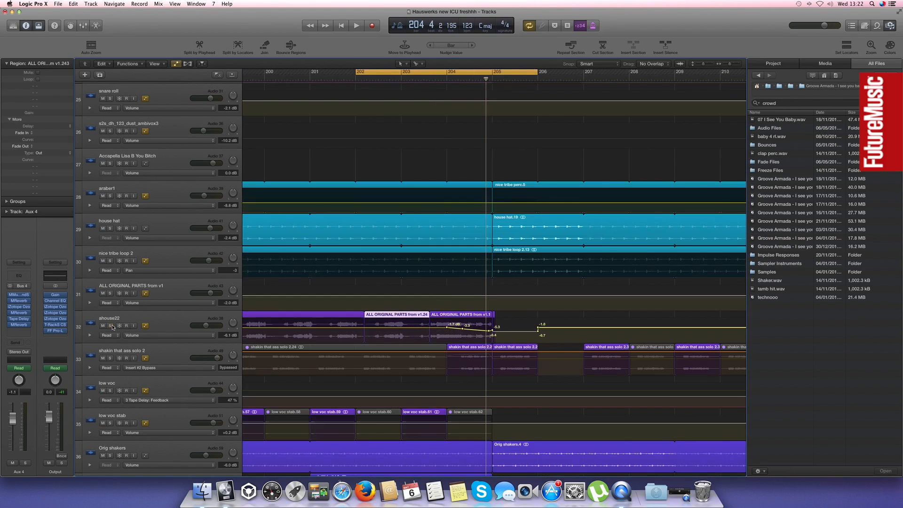
click(389, 79)
key(space)
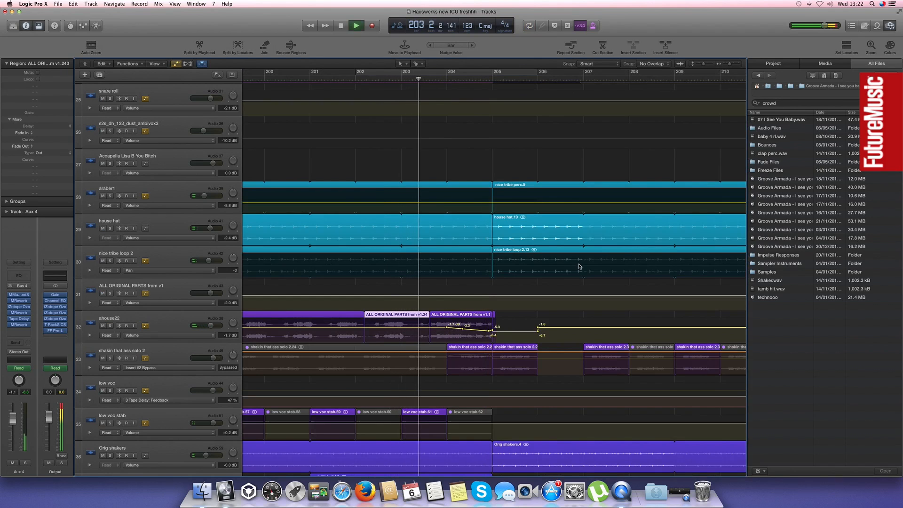
key(a)
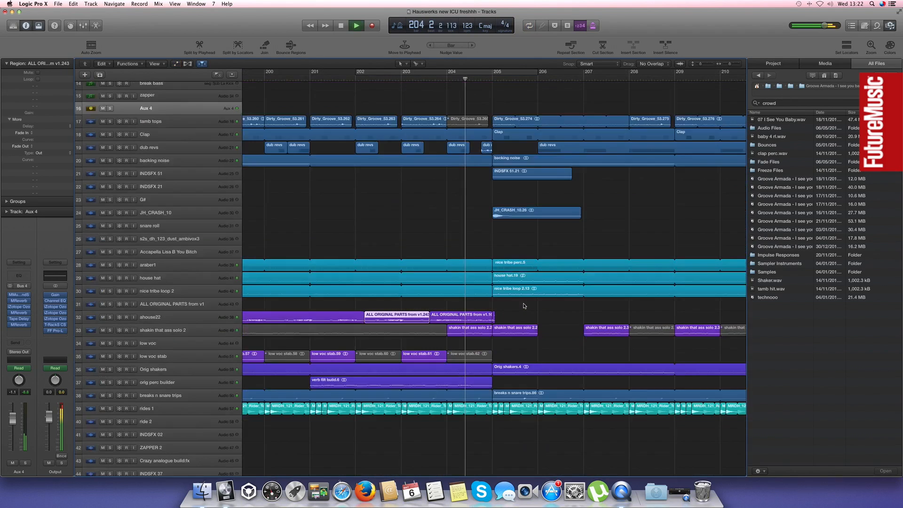
key(z)
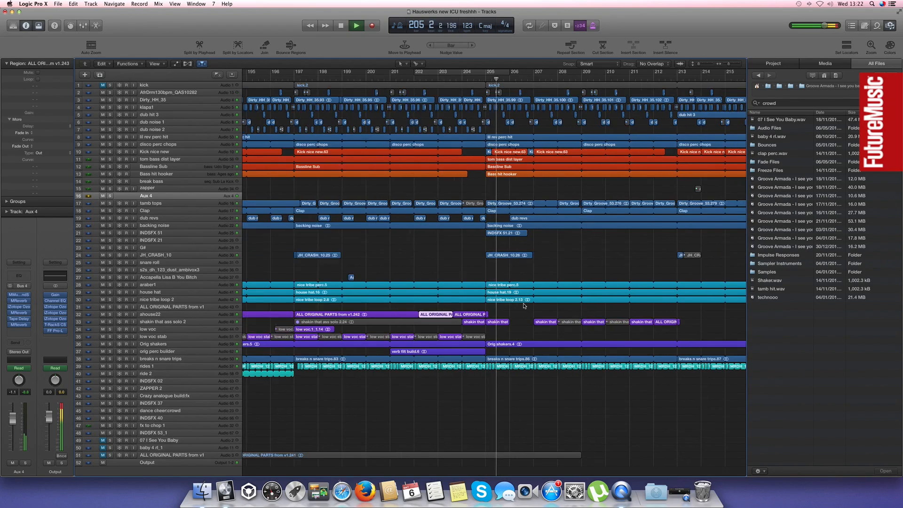
Follow the full mix past bar 205 with the rest of the arrangement in view, and stop near bar 208
key(super+Left)
key(super+Left)
key(super+Left)
scroll(527, 287, right, 3)
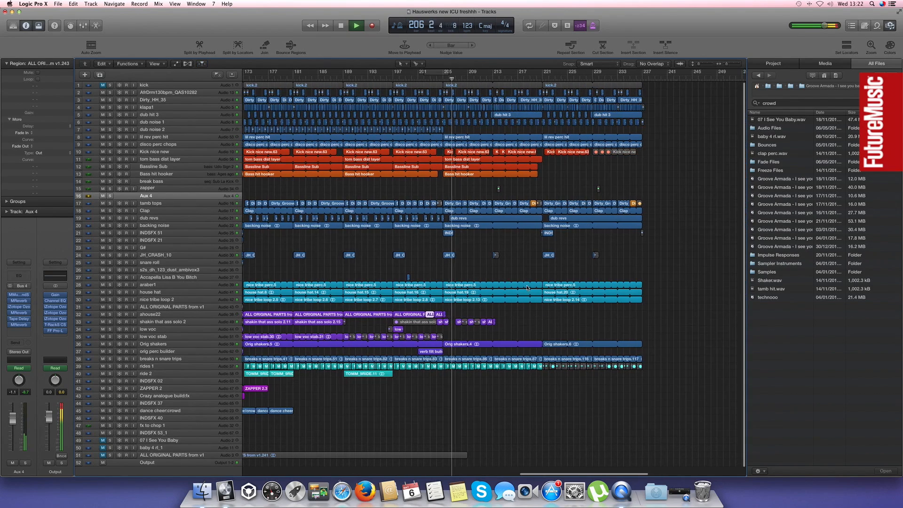
scroll(527, 288, right, 3)
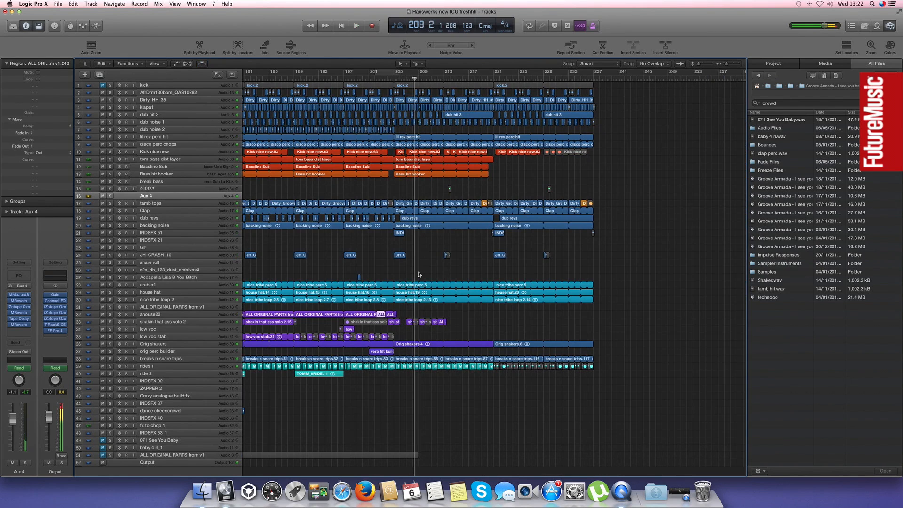
key(super+Left)
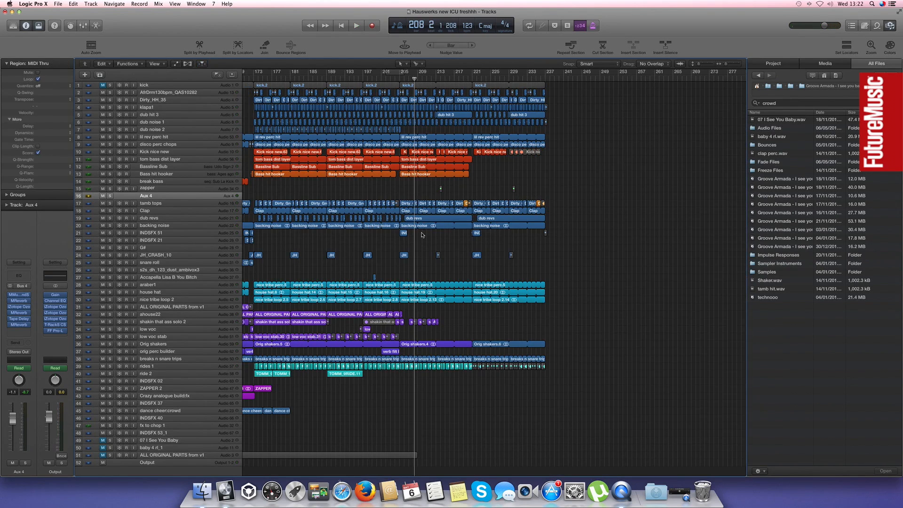
Move the playhead toward the end of the arrangement and play the full mix from there
scroll(433, 245, up, 1)
click(472, 80)
key(space)
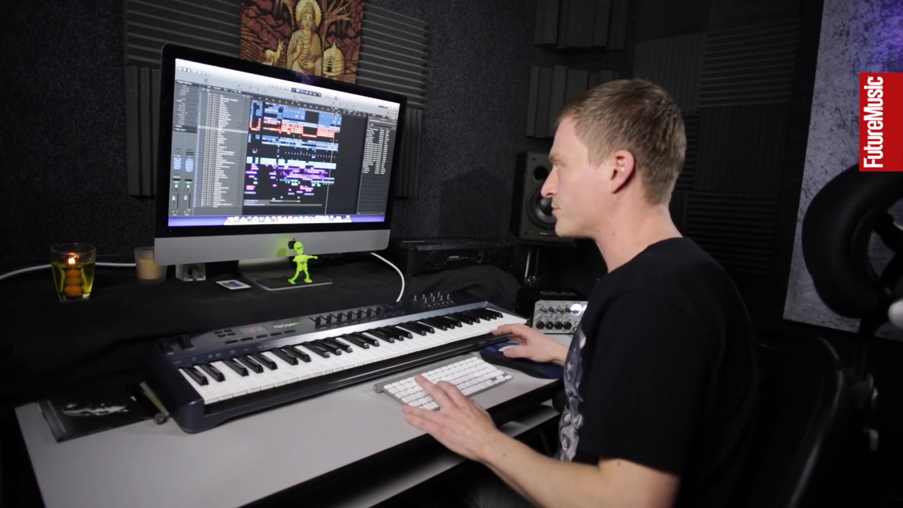
Select the short Bass hit hooker region before bar 101 and audition the full mix cycled over bars 100 to 102
scroll(286, 153, up, 5)
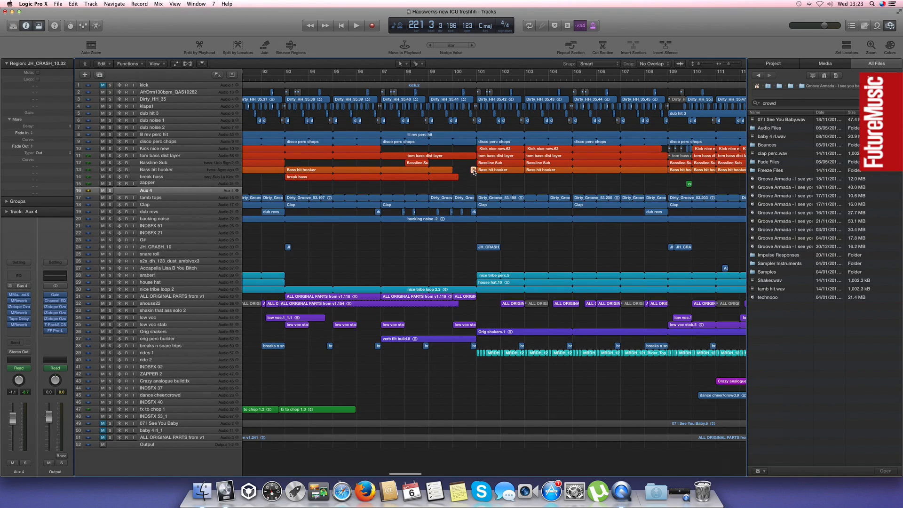
click(473, 170)
drag(488, 77, 492, 179)
key(space)
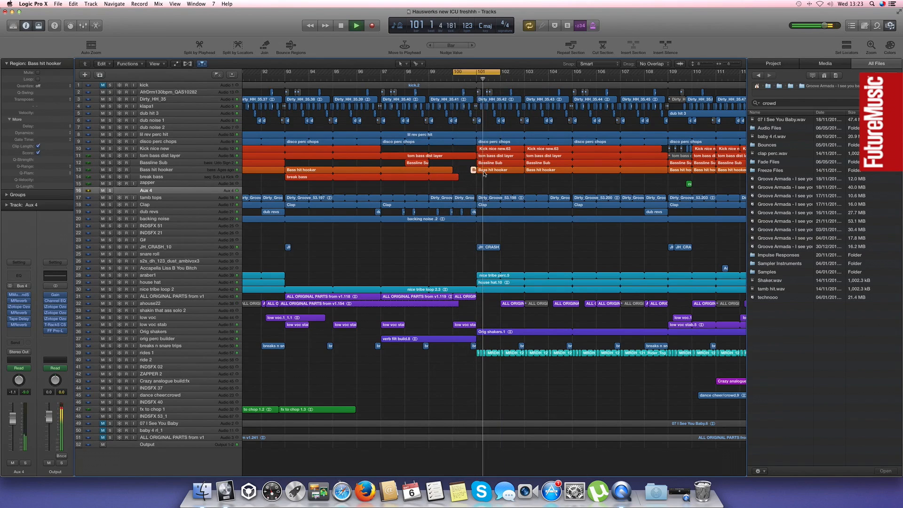
key(super+Left)
key(super+Left)
key(c)
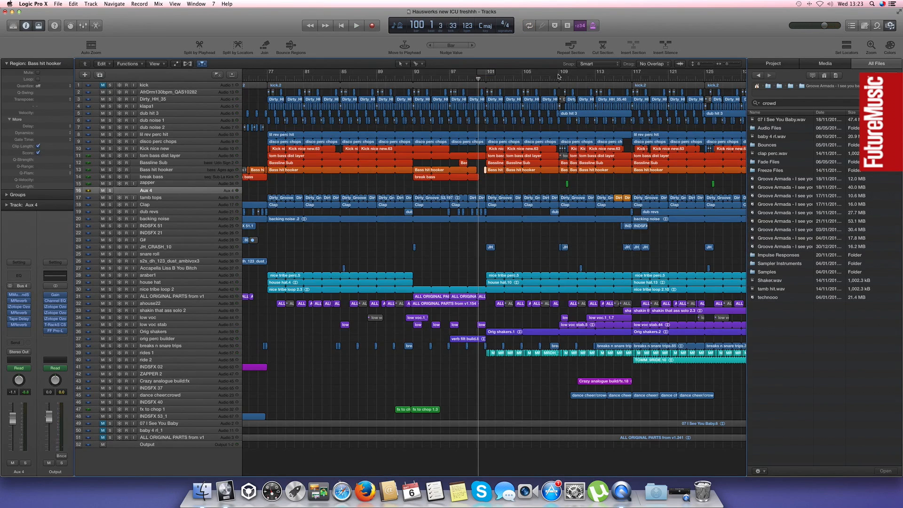
Set a cycle range over bars 108 to 110
drag(553, 74, 570, 78)
key(super+Right)
key(super+Right)
scroll(558, 197, right, 10)
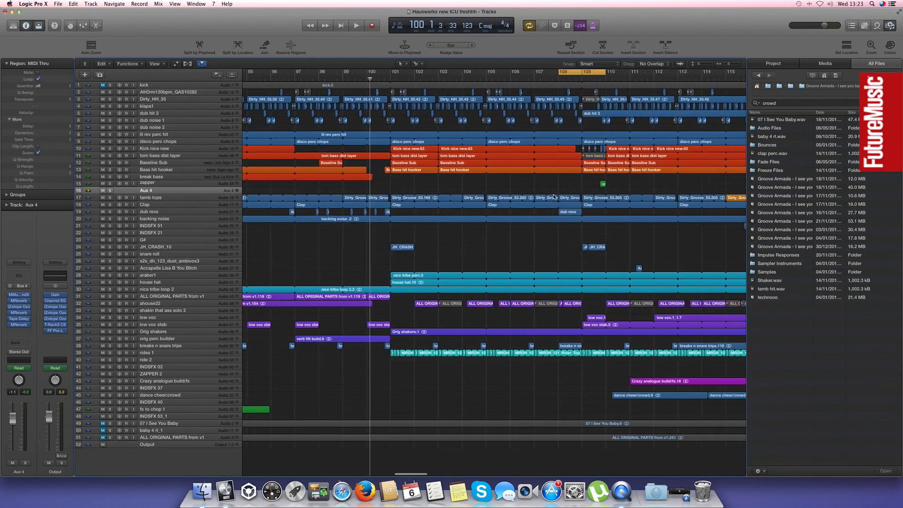
scroll(557, 197, left, 4)
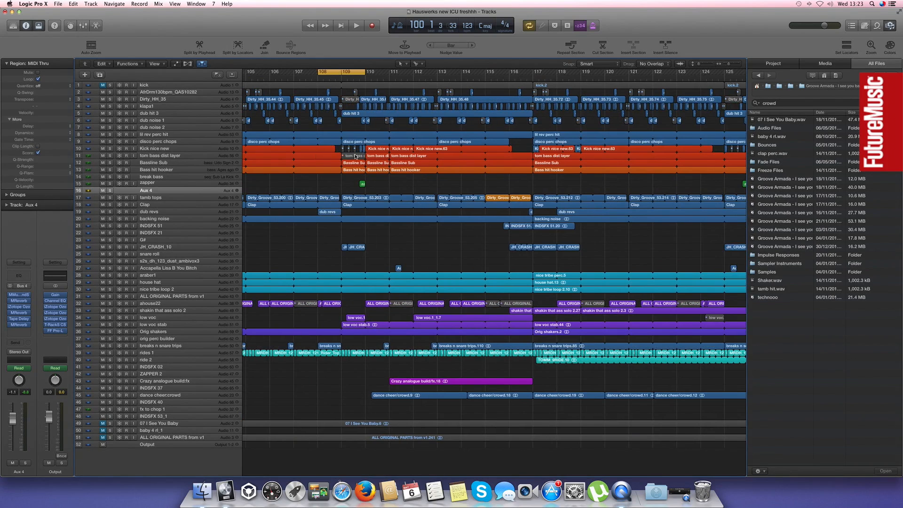
Play the full mix from around bar 109 without cycling, and stop near bar 112
key(space)
click(344, 73)
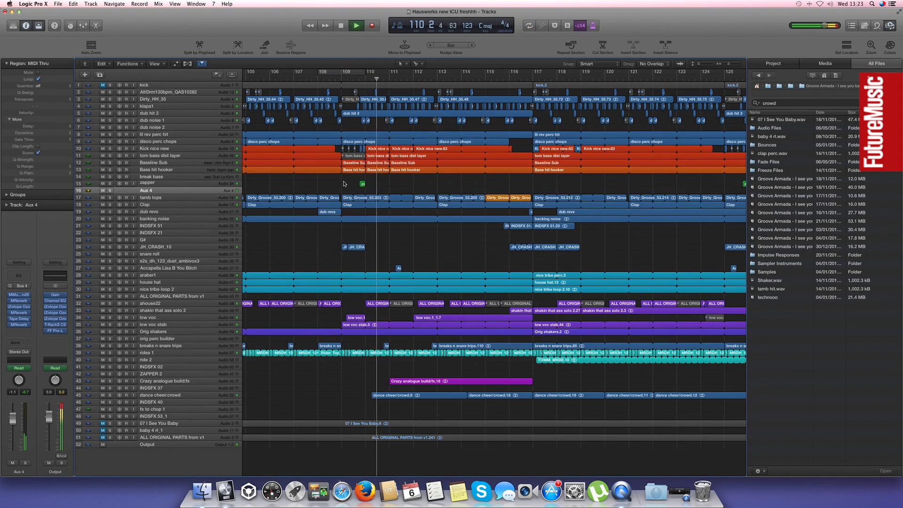
key(super+Left)
key(super+Left)
key(super+Left)
key(super+Left)
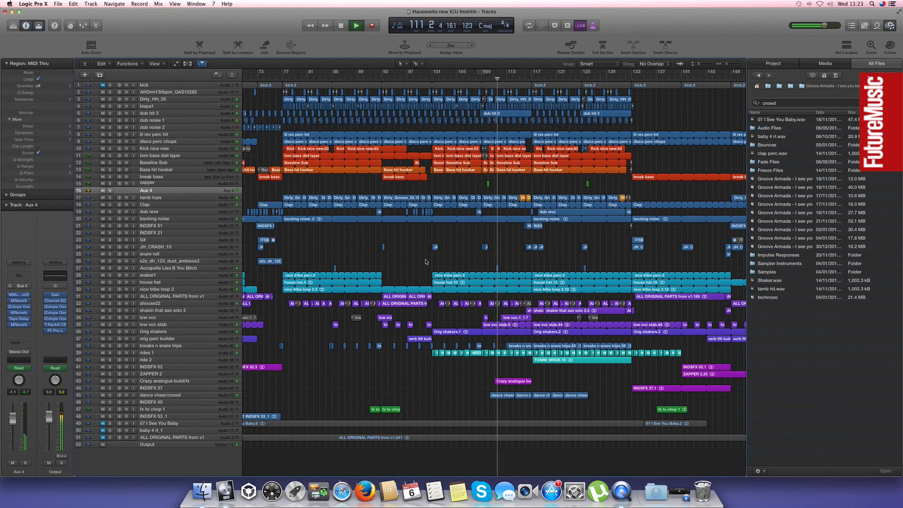
key(space)
Select the short acapella vocal region near bar 111 and show the surrounding arrangement close up
click(497, 269)
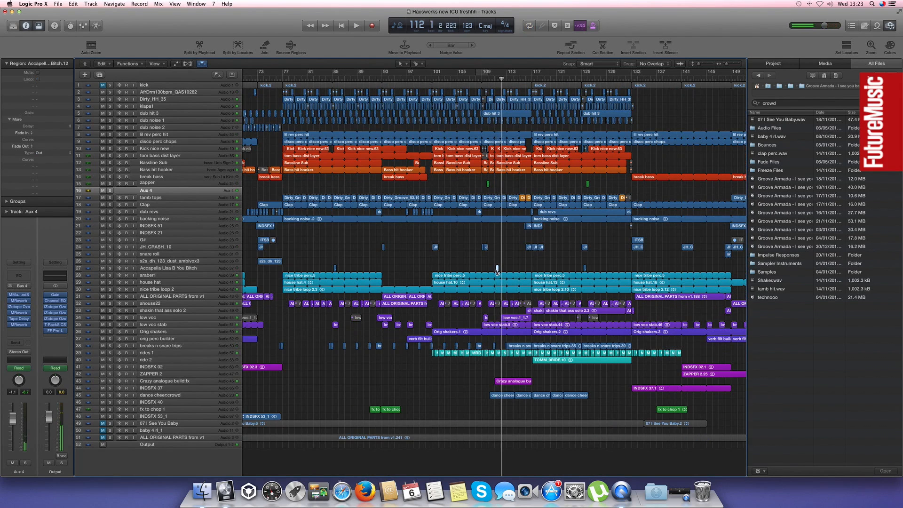
key(super+Right)
key(super+Right)
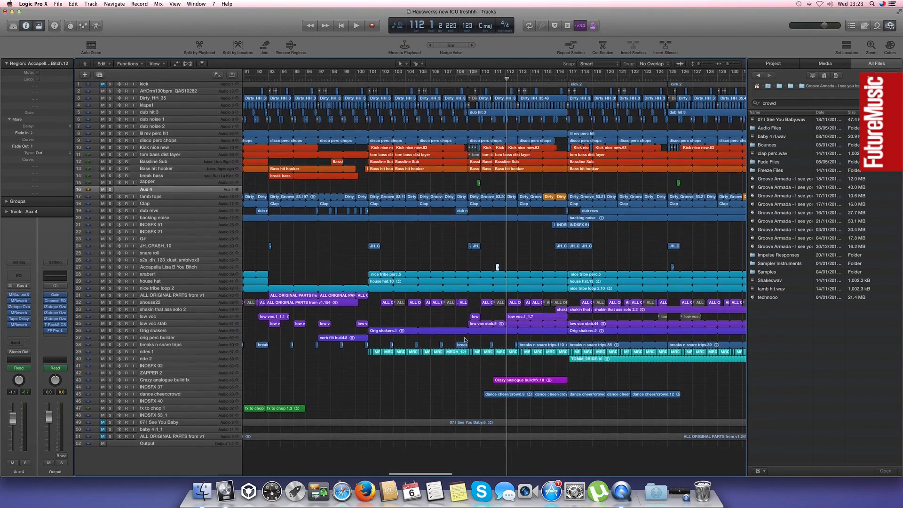
Point out the short breaks n snare trips fills around and before bar 101 by selecting them one at a time
click(366, 345)
scroll(366, 346, left, 3)
click(312, 346)
scroll(562, 312, right, 10)
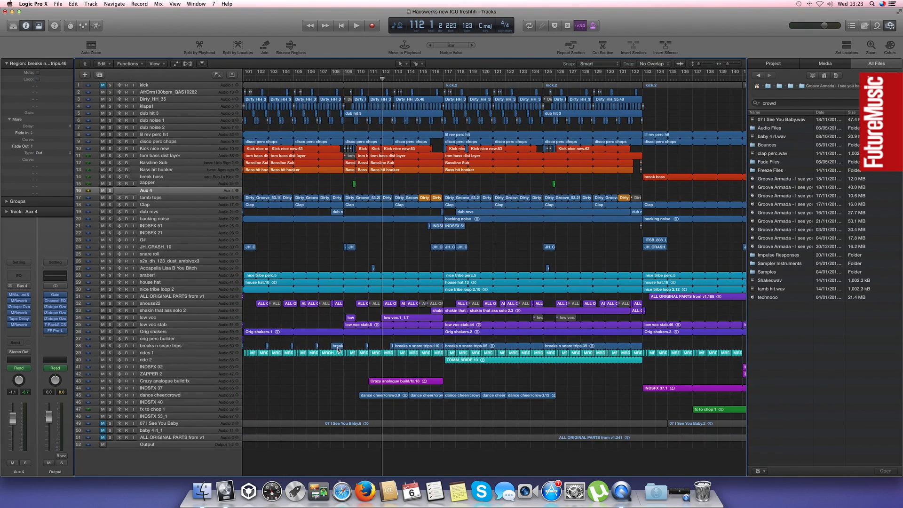
Play the arrangement from around bar 116, soloing breaks n snare trips briefly before returning to the full mix
click(430, 83)
key(space)
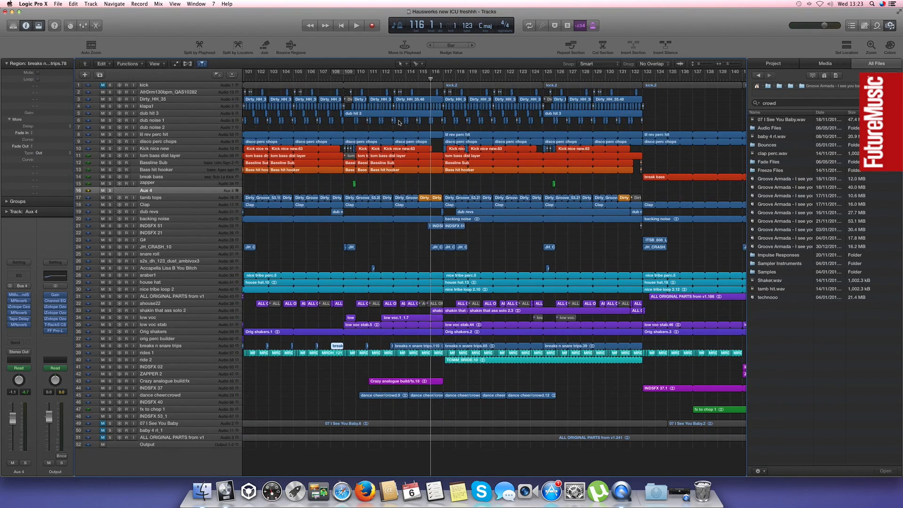
click(110, 346)
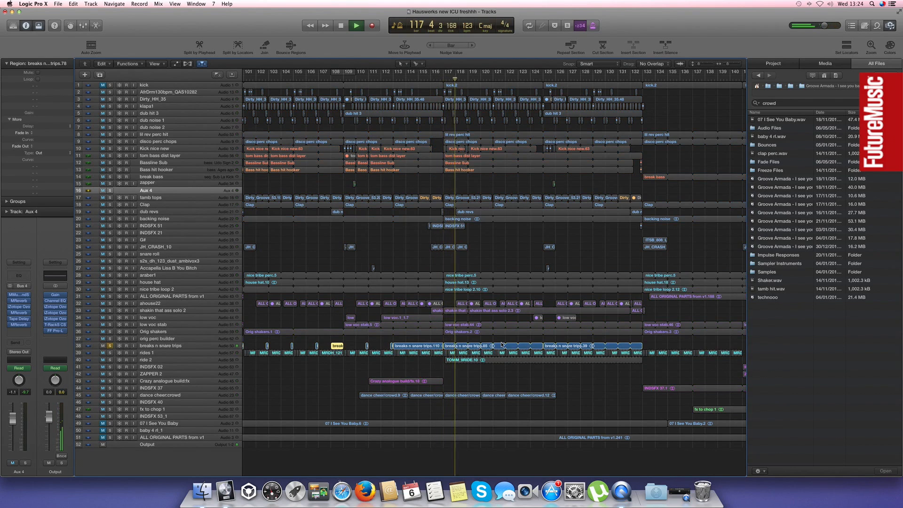
click(110, 346)
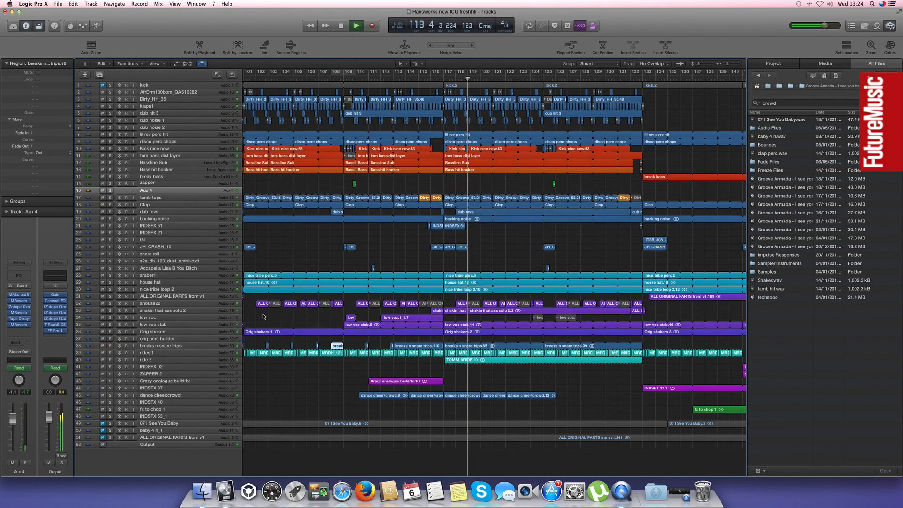
Audition the short breaks n snare trips fill near bar 76, first soloed and again in the full mix
scroll(308, 330, left, 3)
scroll(319, 327, left, 3)
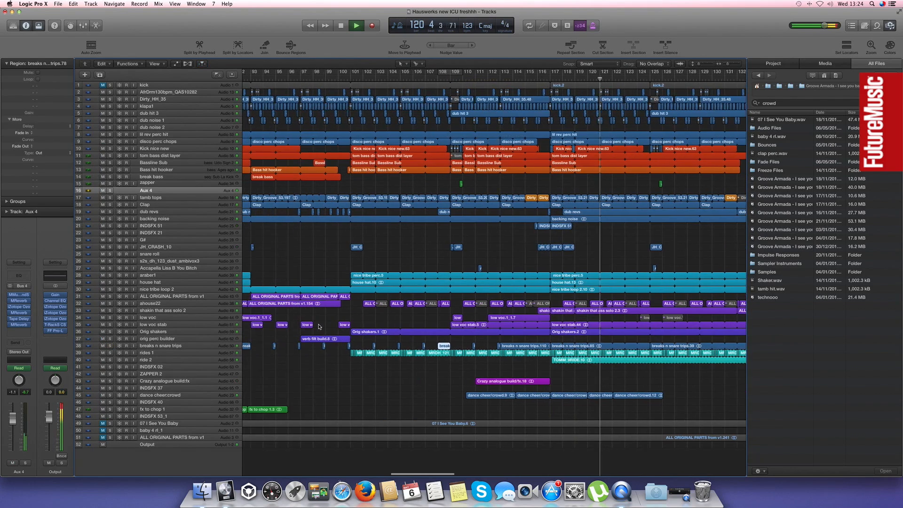
scroll(325, 327, left, 15)
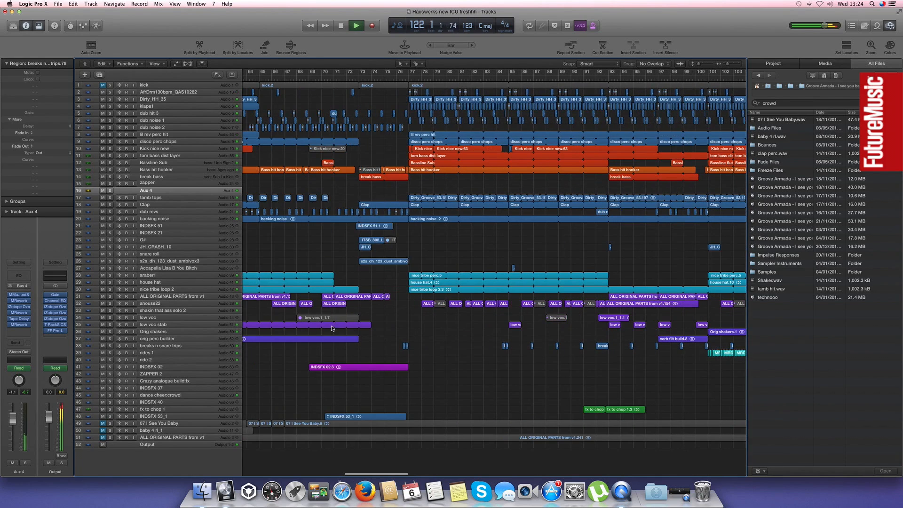
click(110, 346)
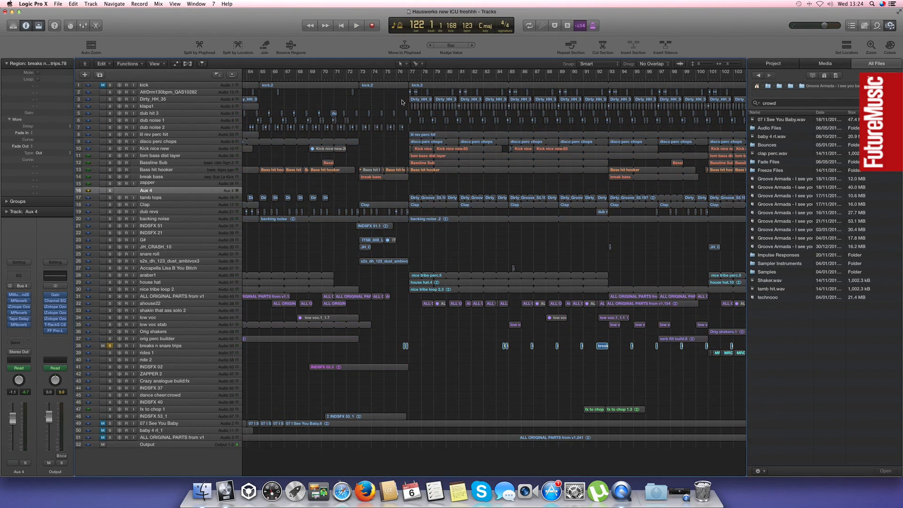
key(space)
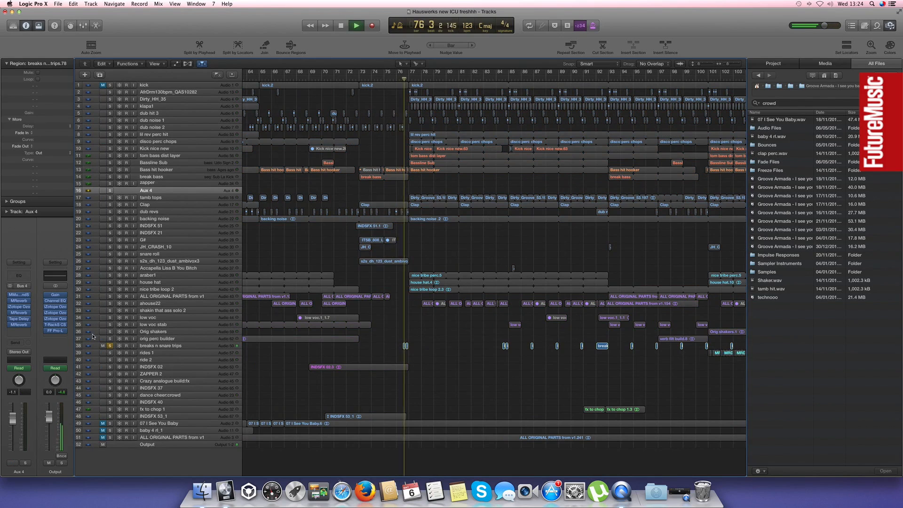
key(space)
click(110, 346)
key(space)
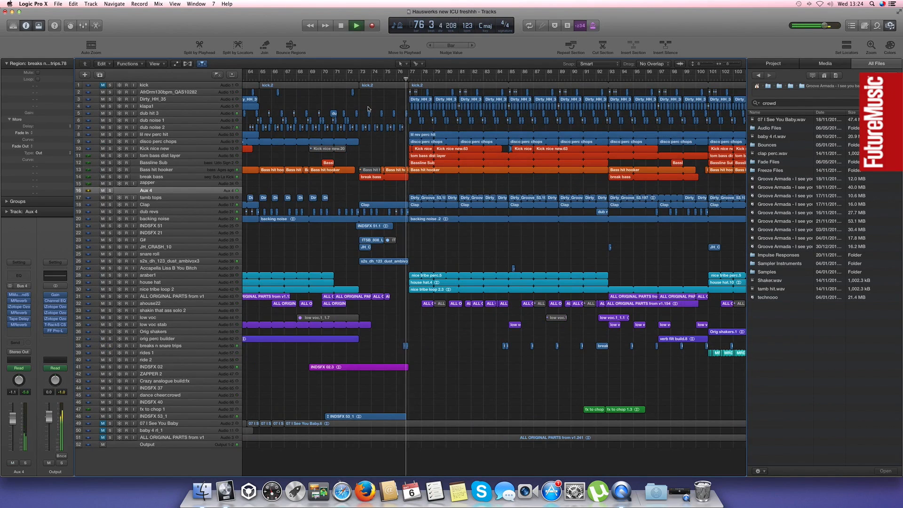
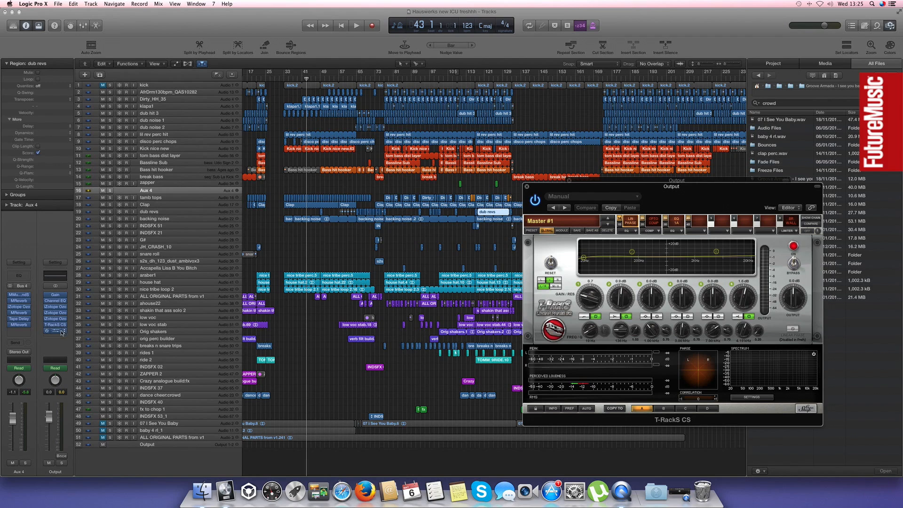
Play the mix through the T-RackS CS mastering plug-in on the output channel, examine its linear-phase EQ and meters, and close it
drag(544, 194, 330, 188)
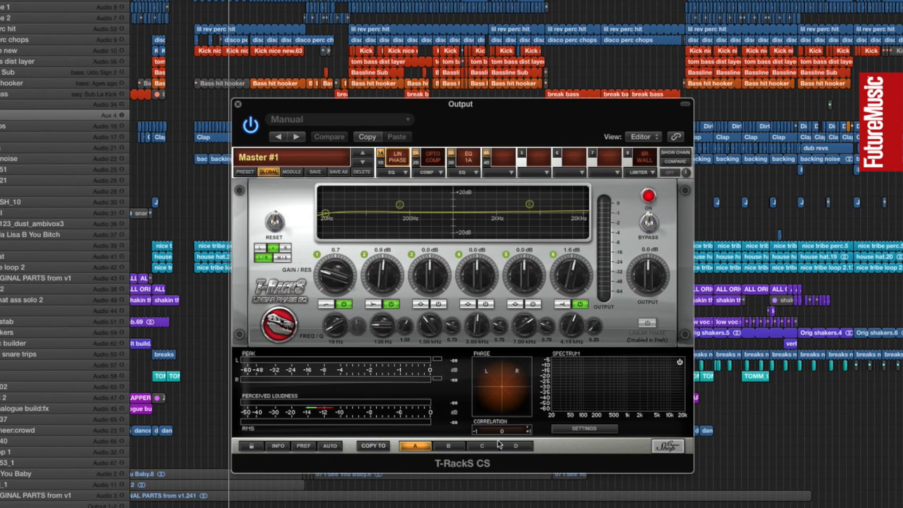
key(space)
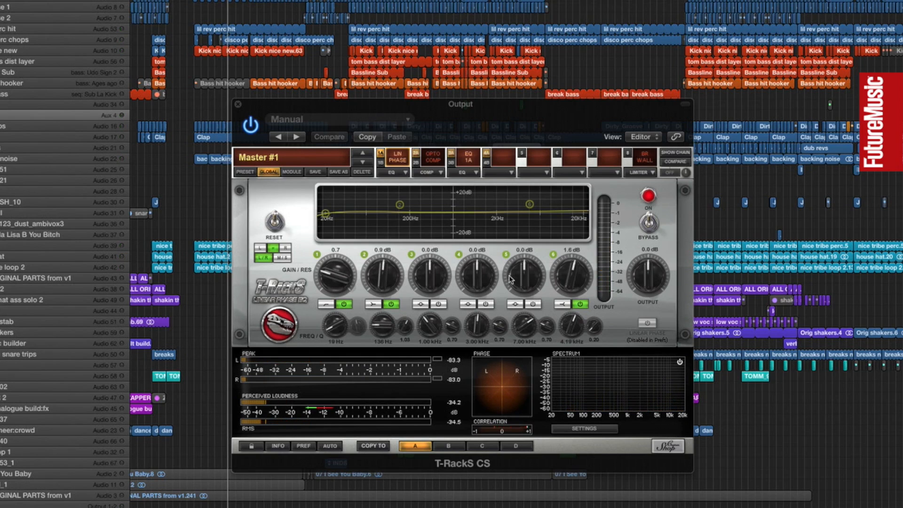
key(space)
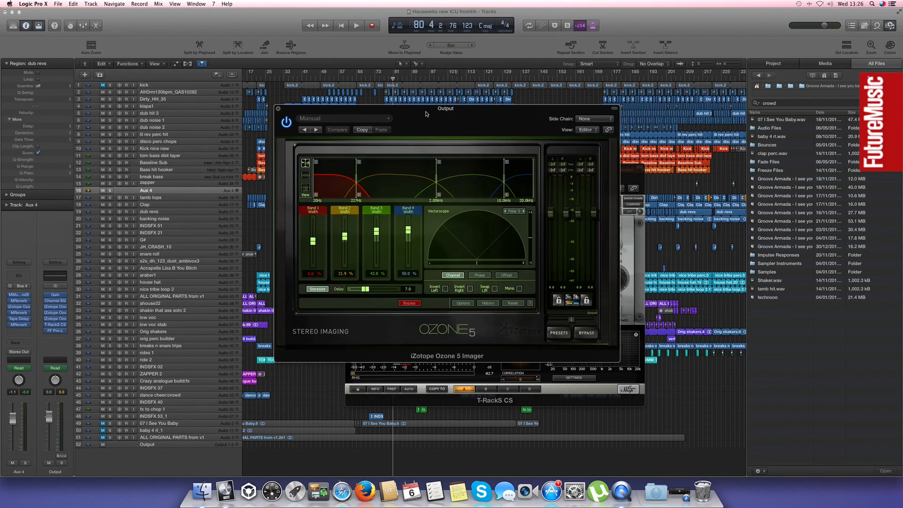
drag(425, 113, 446, 210)
drag(456, 213, 472, 236)
click(349, 168)
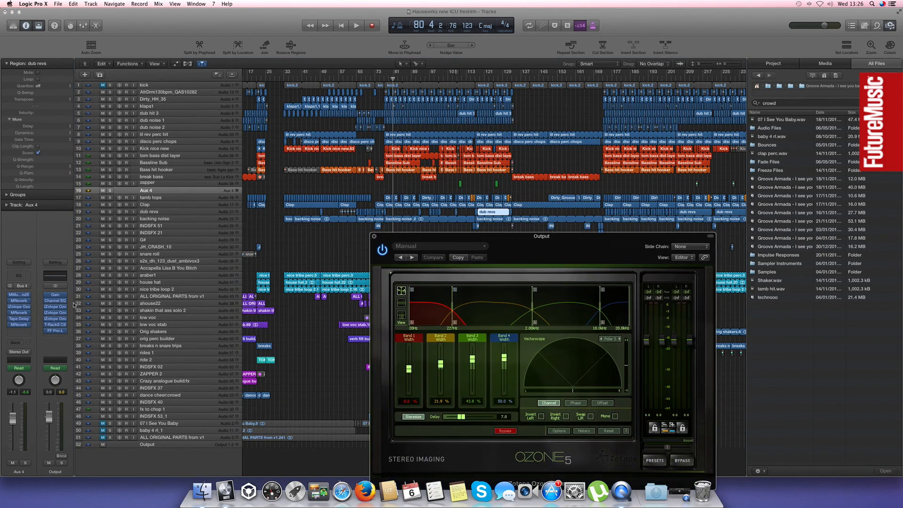
Open Ozone 5 Dynamics from the output channel beside the Imager and play the mix from around bar 81 through both
click(55, 313)
drag(291, 79, 163, 197)
drag(488, 241, 568, 208)
key(space)
key(space)
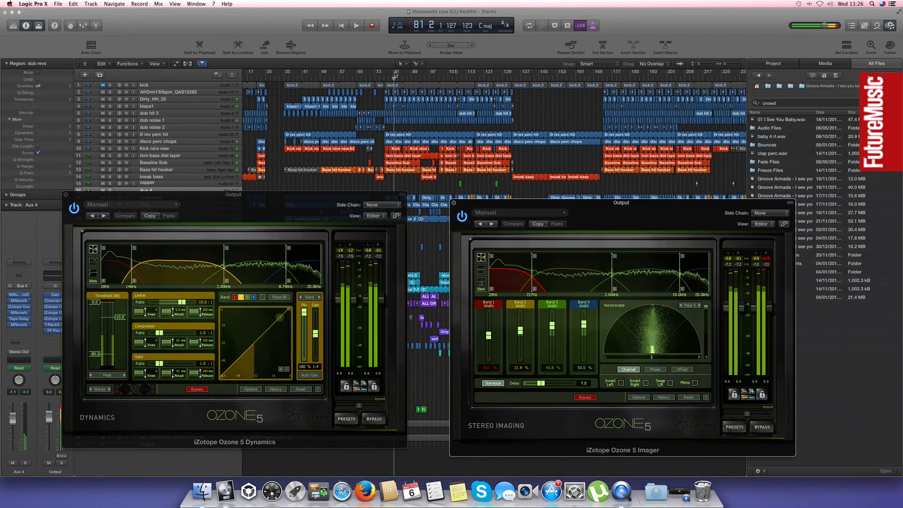
click(396, 77)
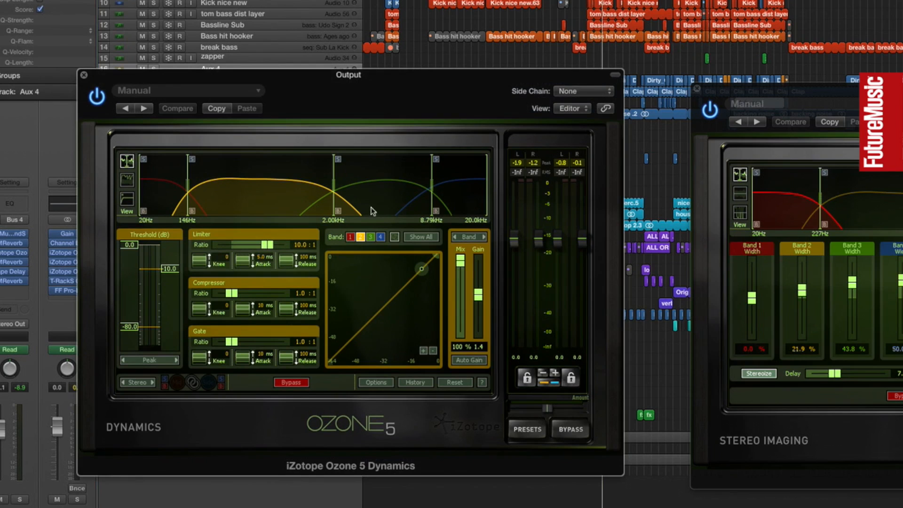
Show the settings of each of the four frequency bands in Ozone 5 Dynamics, ending on the high band
click(382, 195)
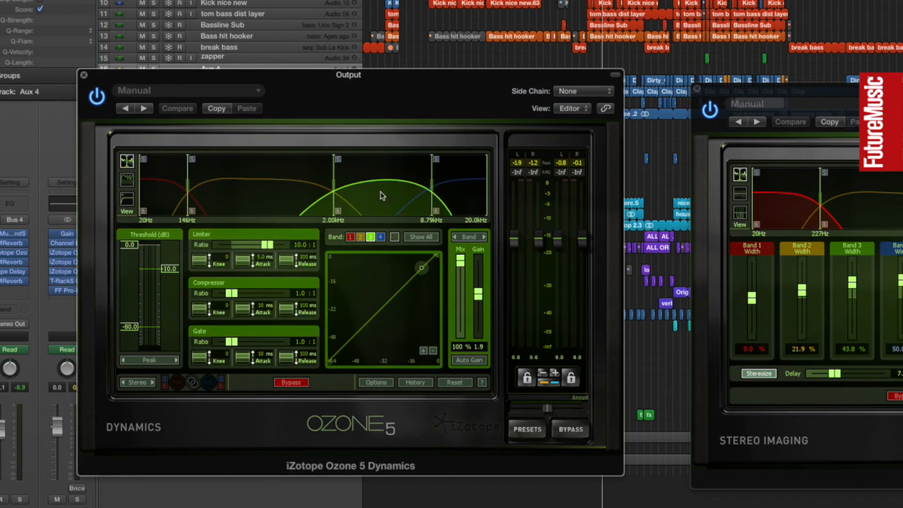
click(256, 190)
click(150, 198)
click(273, 198)
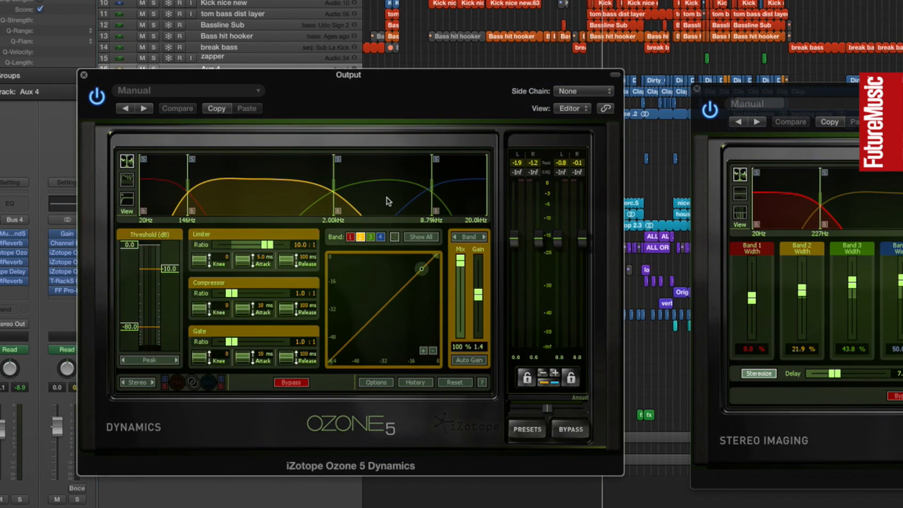
click(382, 193)
click(469, 198)
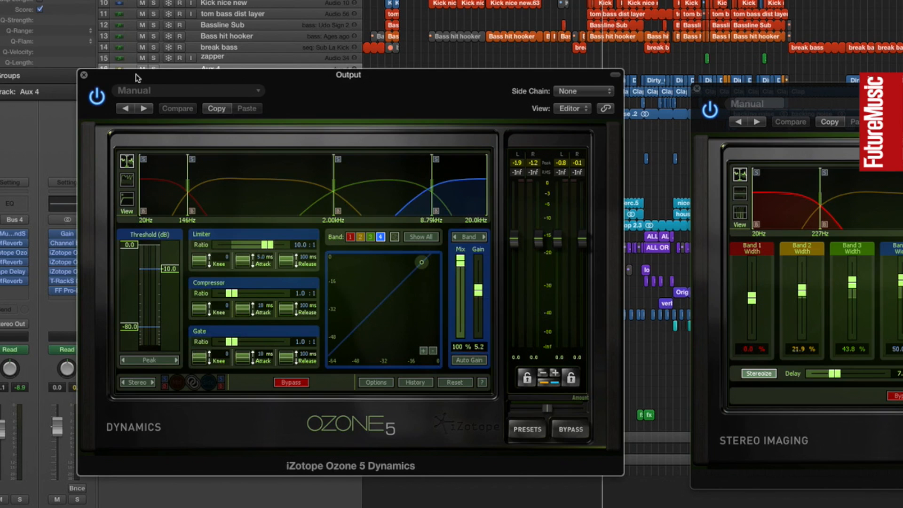
Adjust the upper bands' gain and set the highest crossover to 6.97 kHz in Ozone 5 Dynamics during playback, and close the plug-in
key(space)
mouse_move(481, 297)
mouse_down()
mouse_move(483, 281)
mouse_move(483, 294)
mouse_up()
mouse_move(431, 188)
mouse_down()
mouse_move(405, 183)
mouse_move(435, 185)
mouse_up()
drag(478, 288, 481, 286)
drag(435, 188, 413, 194)
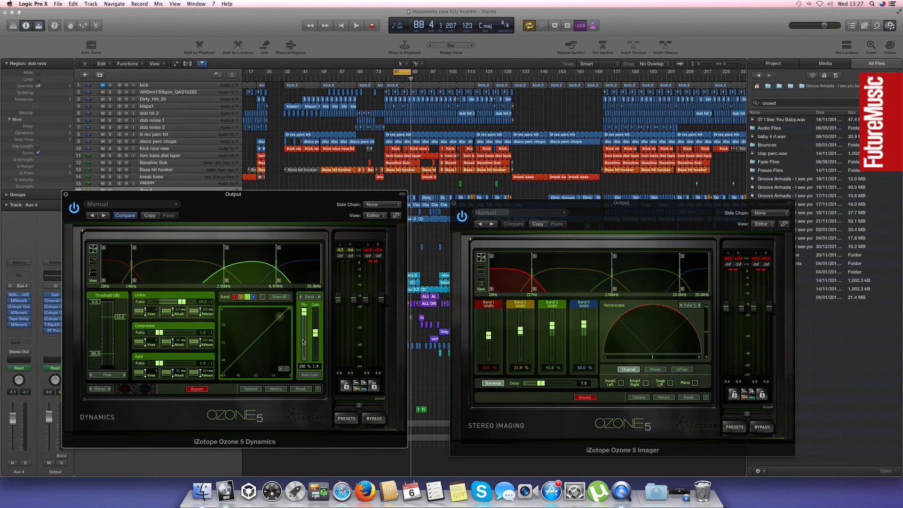
click(65, 195)
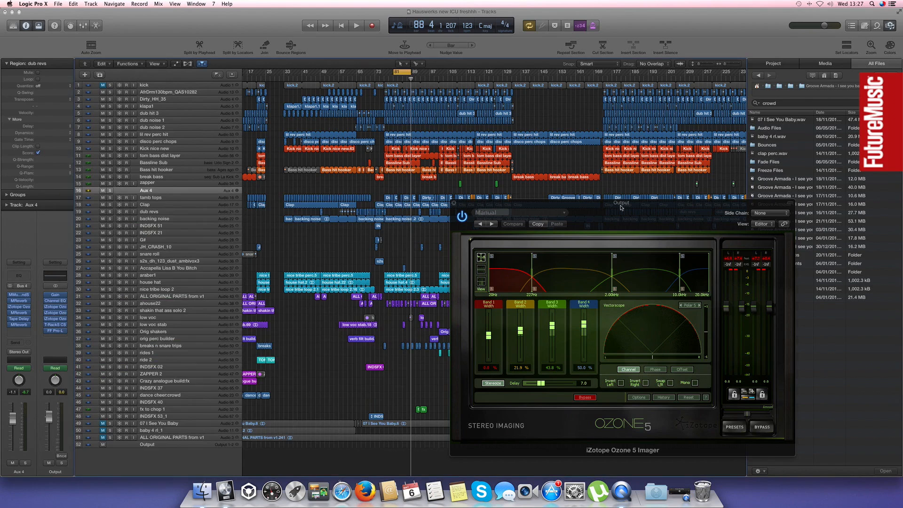
Insert a Stereo Spread plug-in in the empty effect slot of Aux 4 and close its window
drag(611, 204, 399, 185)
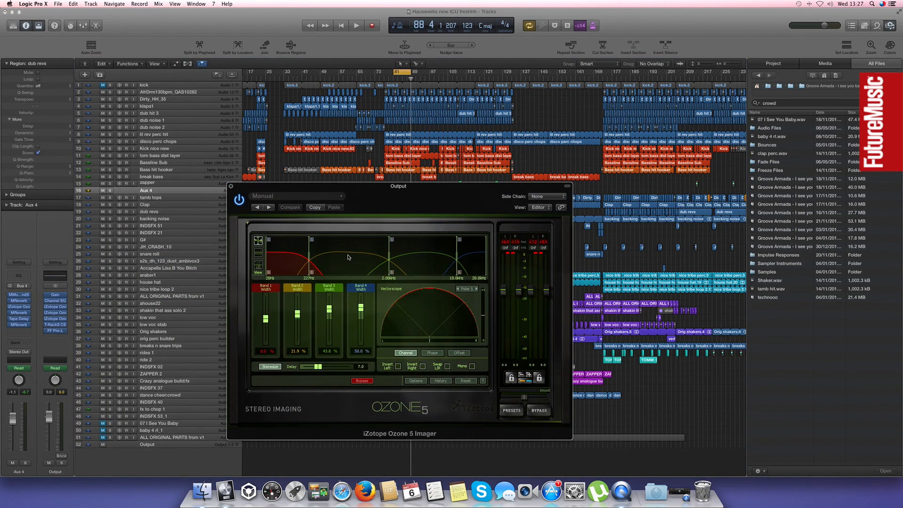
drag(298, 181, 365, 209)
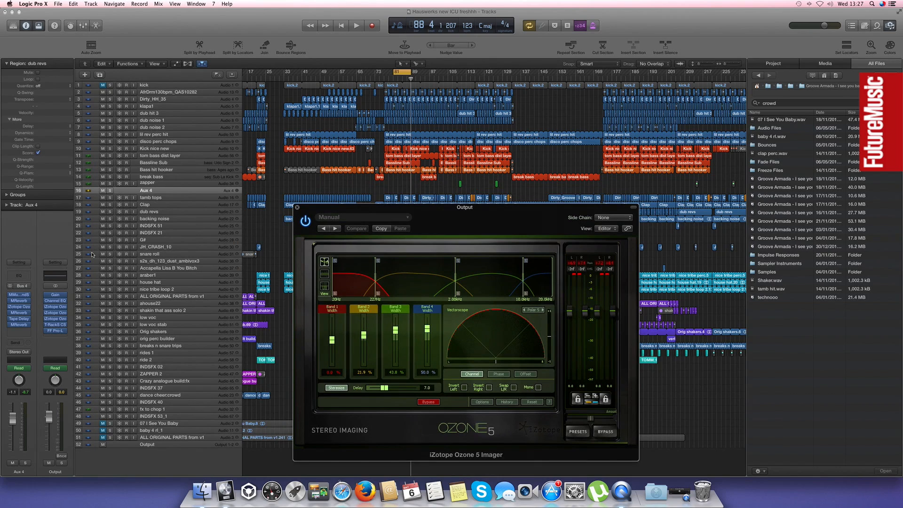
click(15, 336)
mouse_move(33, 373)
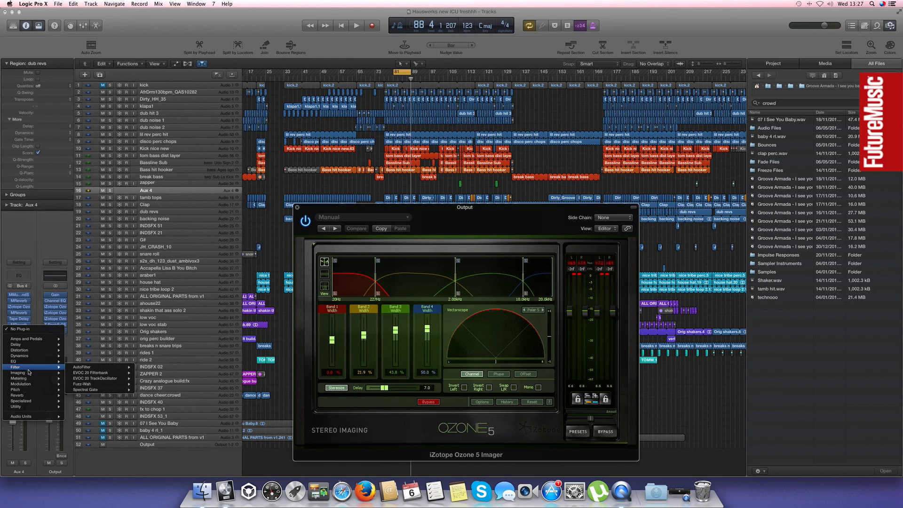
click(151, 385)
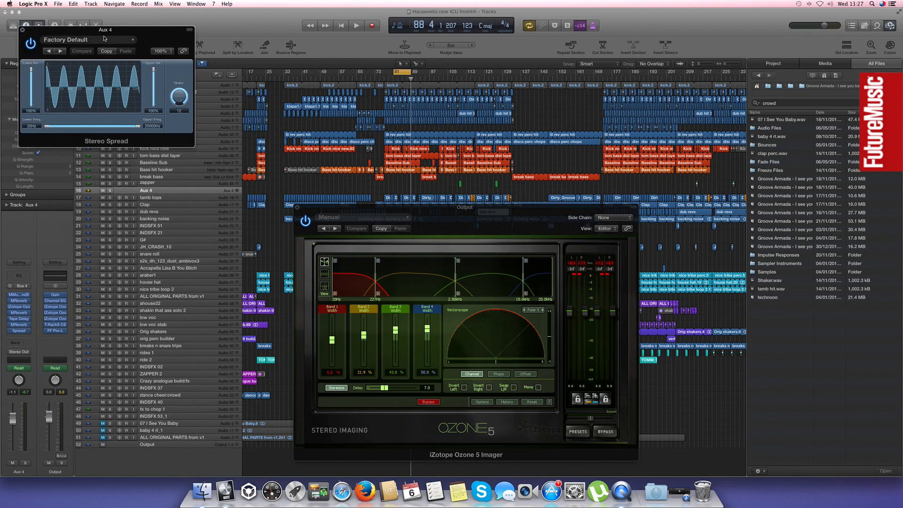
click(22, 31)
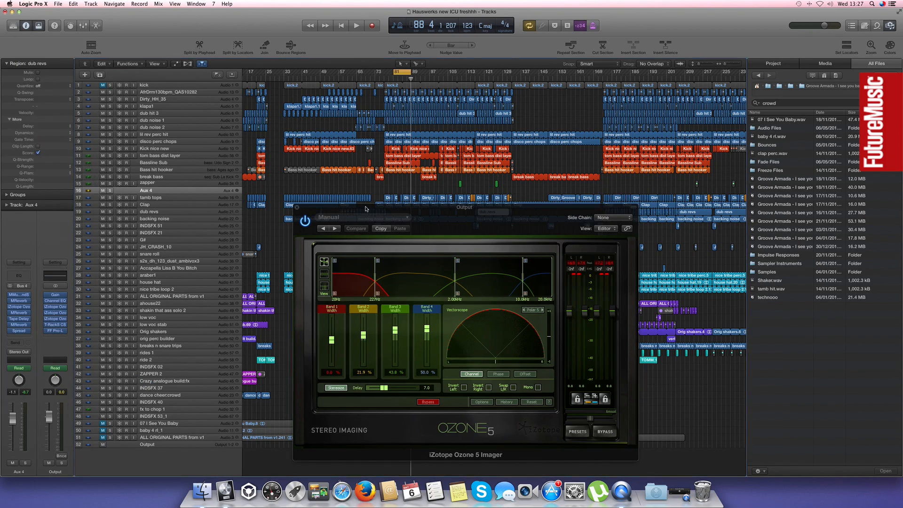
Set the lowest crossover of the Ozone 5 Imager to 192 Hz
drag(369, 212, 304, 143)
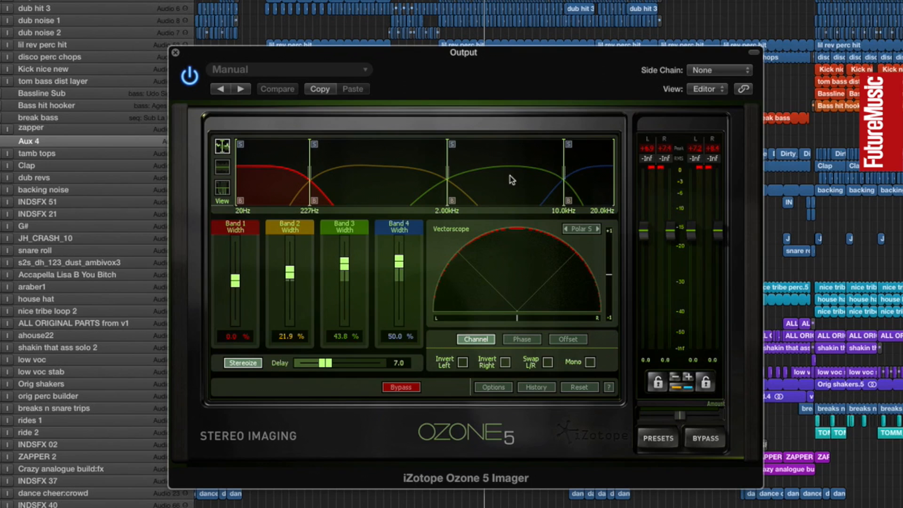
drag(376, 55, 537, 225)
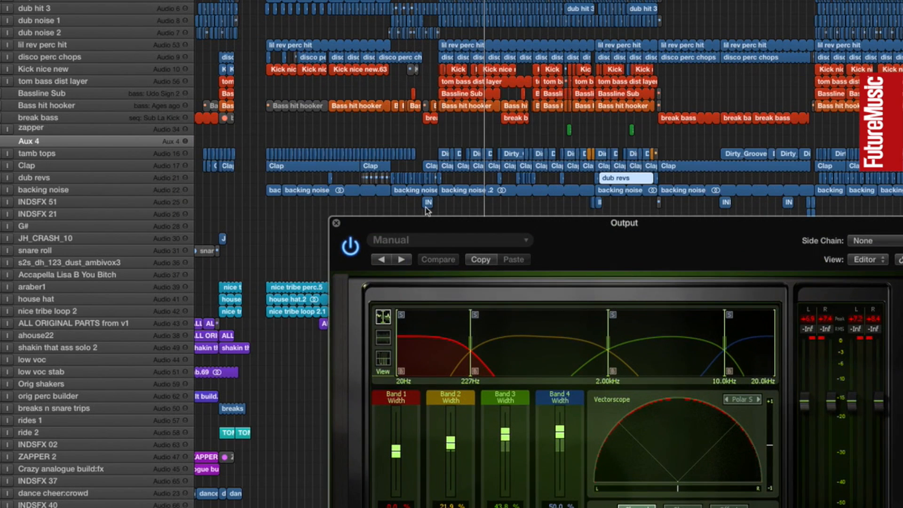
drag(417, 225, 249, 109)
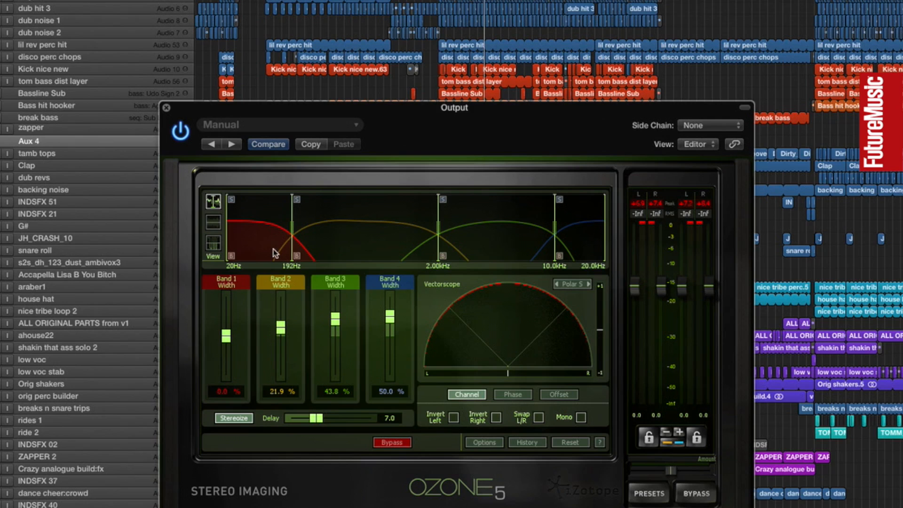
Play the looped section in short bursts to examine the stereo width in the Imager's vectorscope, and close the plug-in
key(space)
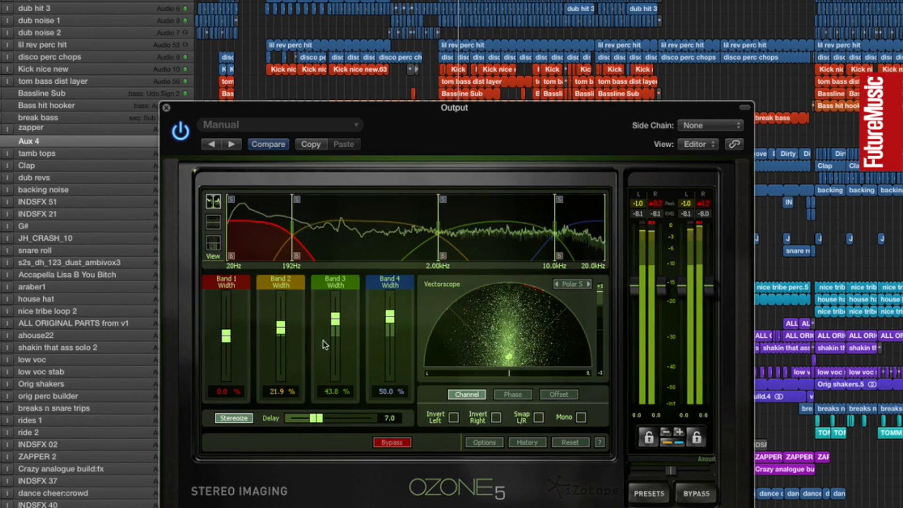
key(space)
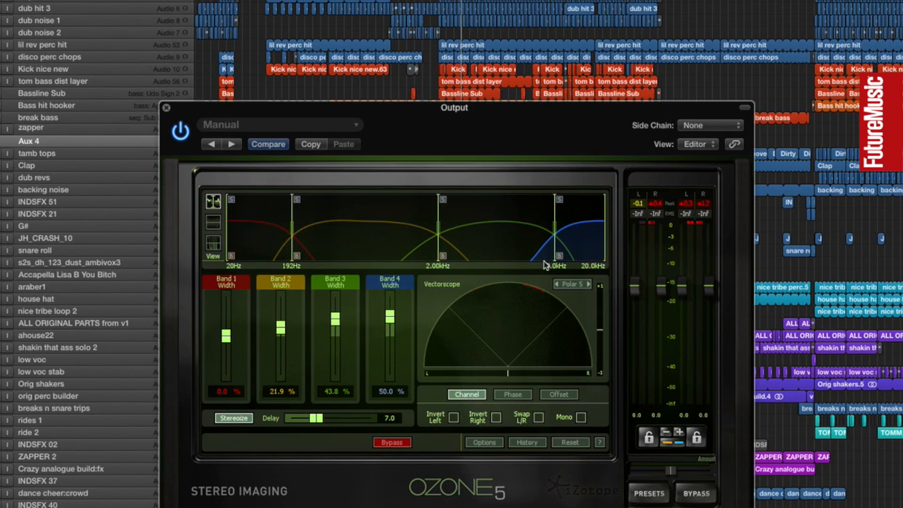
key(space)
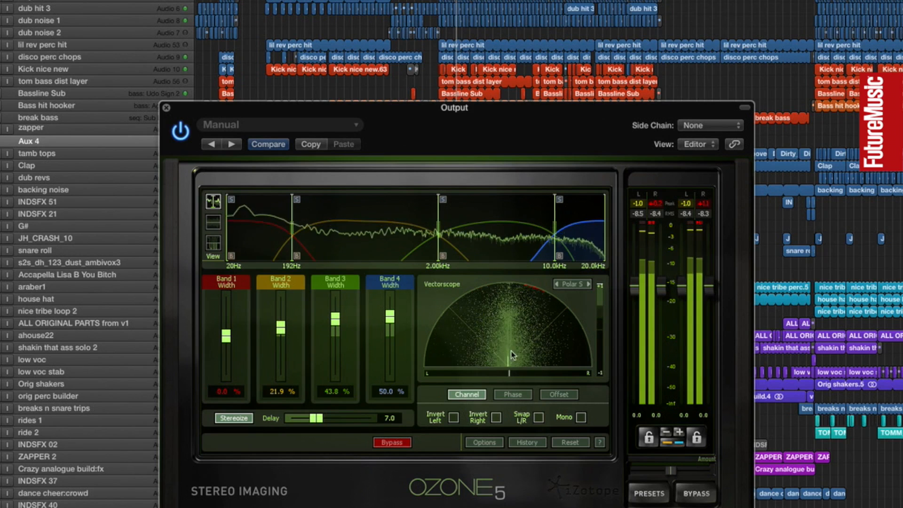
key(space)
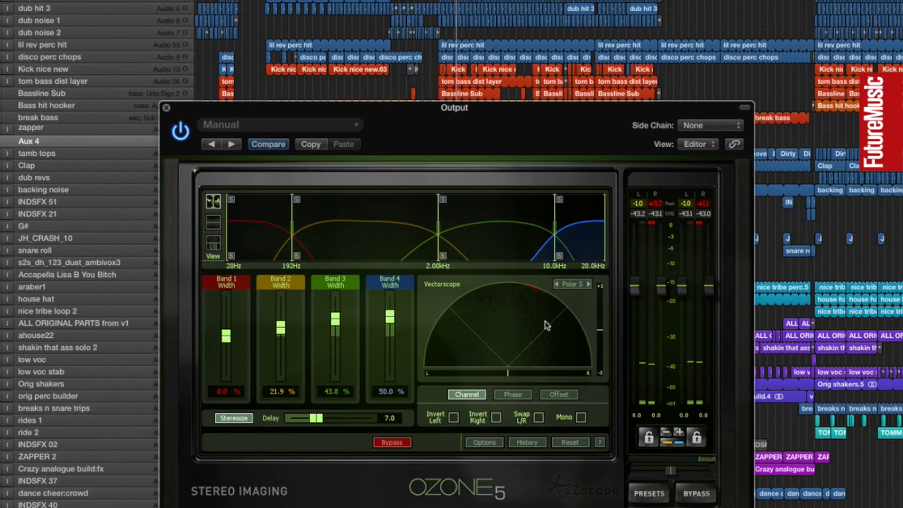
key(space)
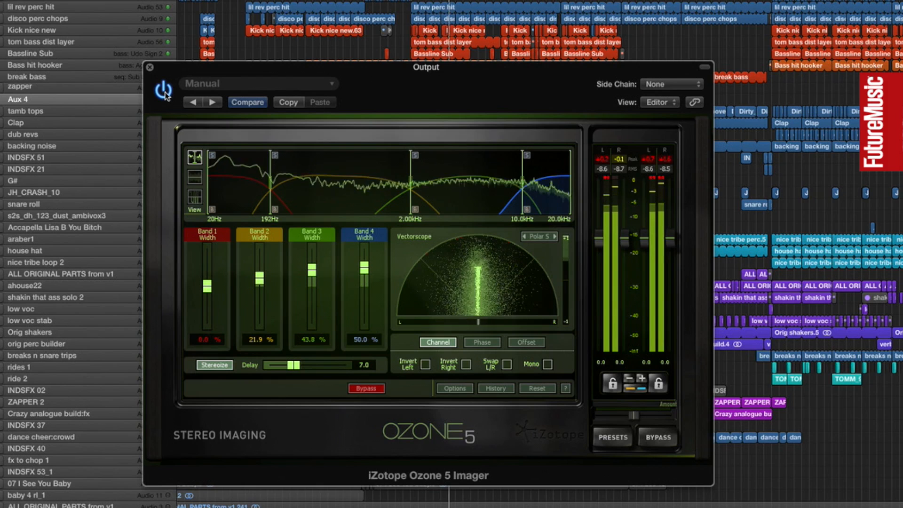
click(150, 67)
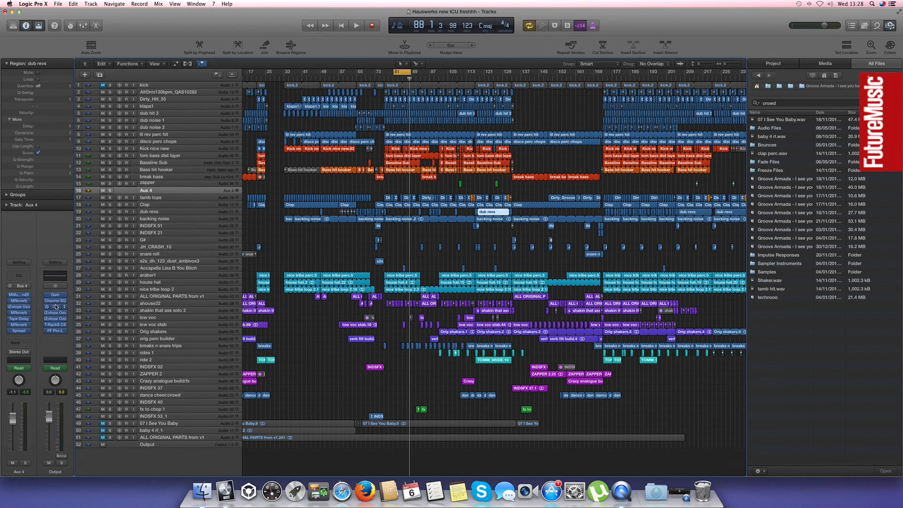
Open the Ozone 5 Equalizer on the output channel and examine its curve and band settings
click(56, 307)
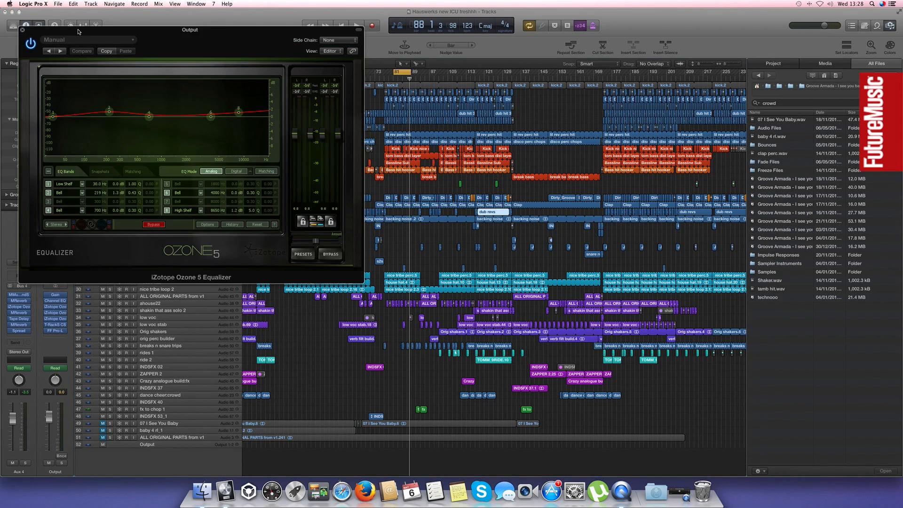
drag(78, 31, 322, 122)
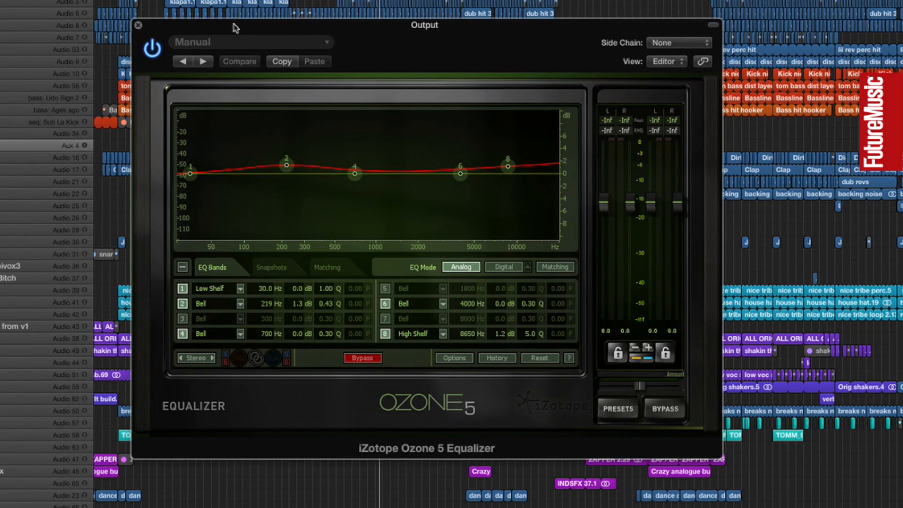
drag(235, 28, 407, 39)
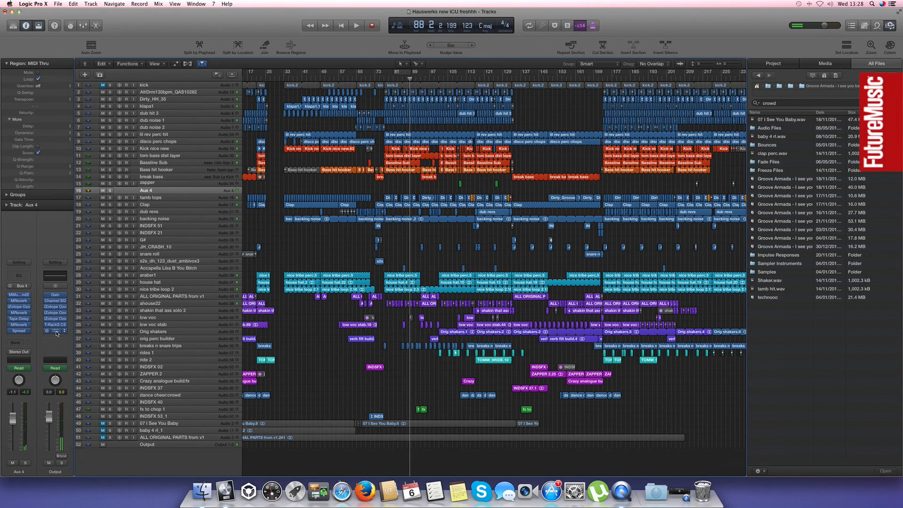
Open the FF Pro-L limiter on the output channel and examine its gain reduction and gain control during playback
click(56, 332)
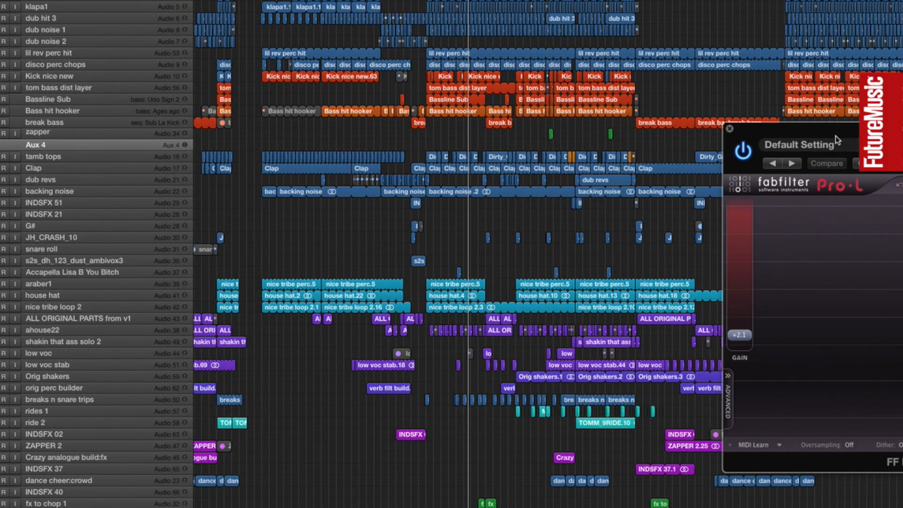
drag(837, 140, 380, 140)
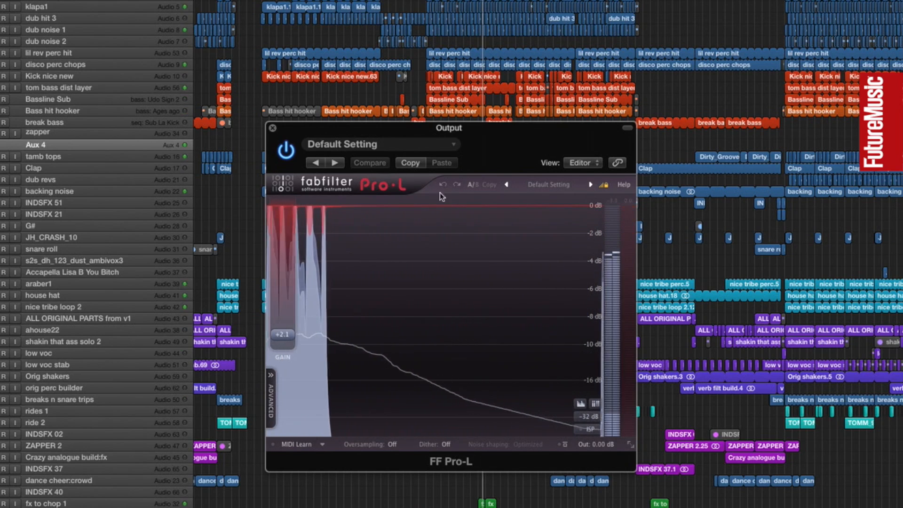
drag(498, 149, 378, 159)
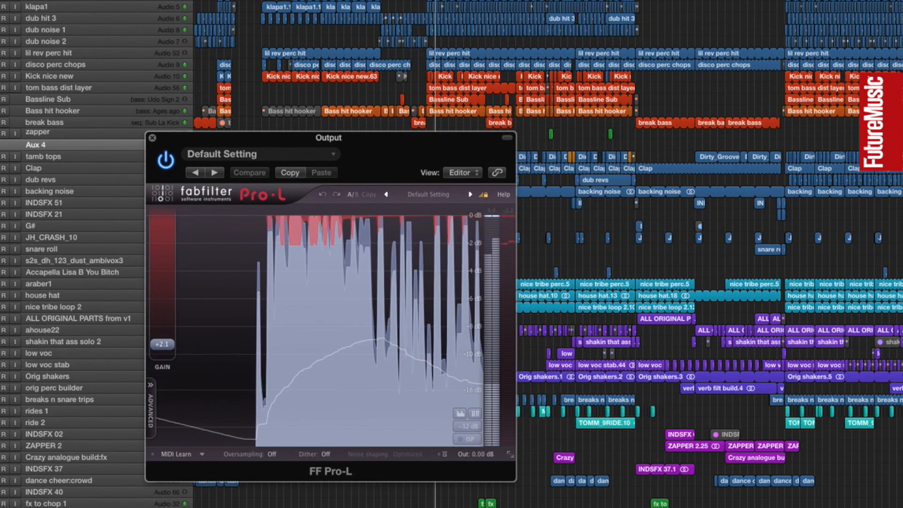
click(436, 1)
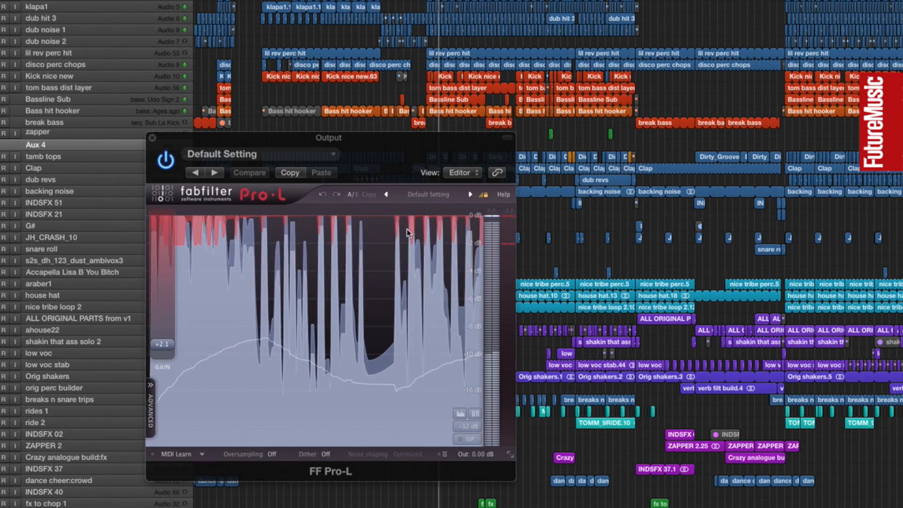
mouse_move(158, 344)
mouse_down()
mouse_move(166, 324)
mouse_move(165, 348)
mouse_up()
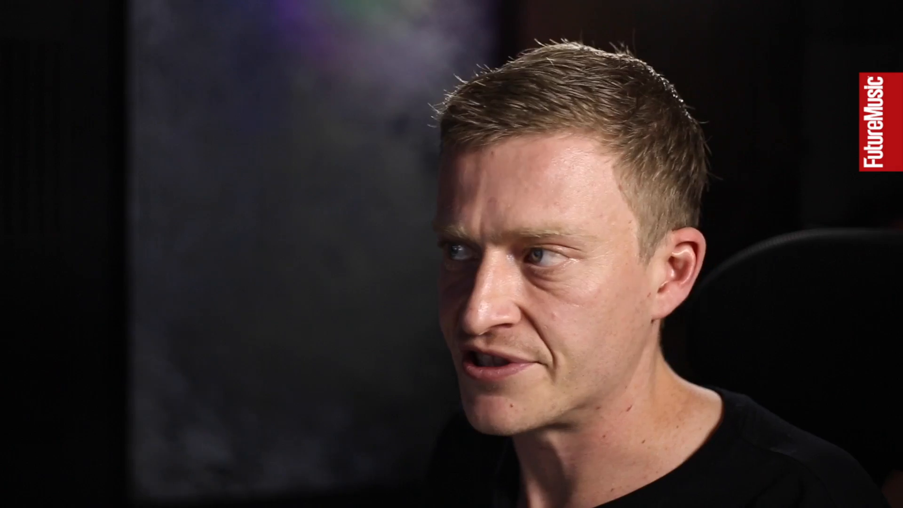